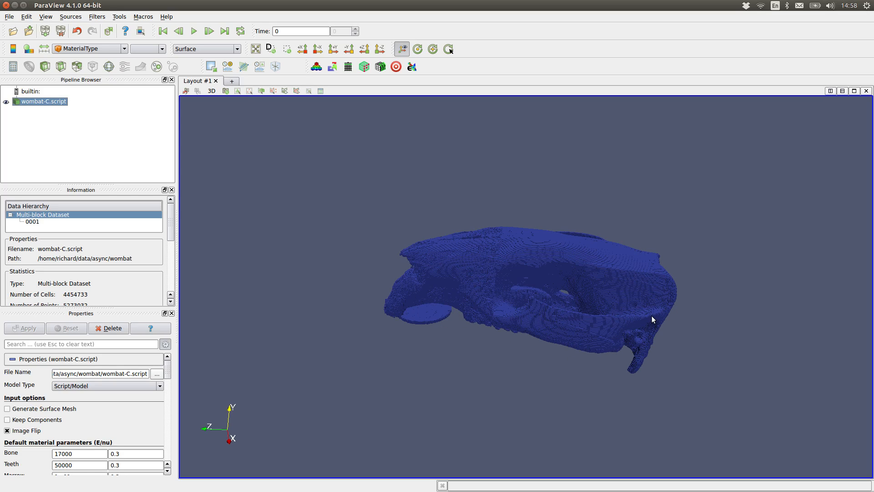
Select a rectangular patch of surface points high on the rear side of the wombat skull.
left_click_drag(715, 250, 692, 245)
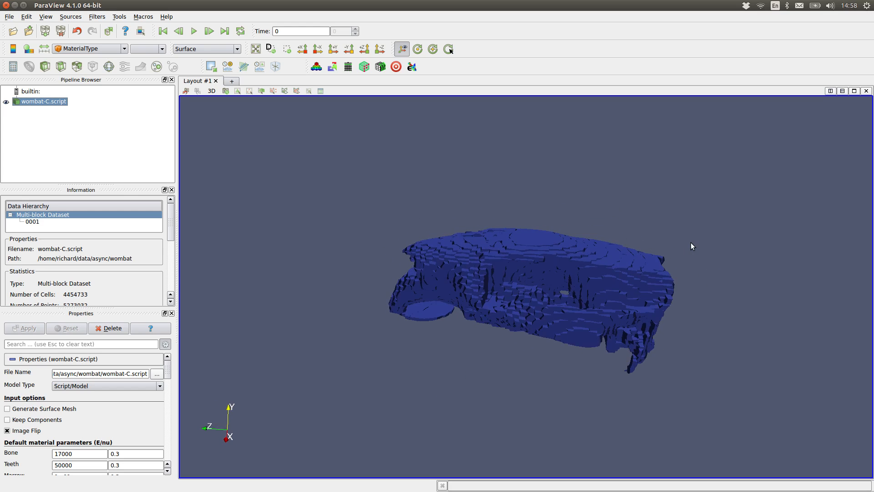
right_click_drag(708, 268, 676, 350)
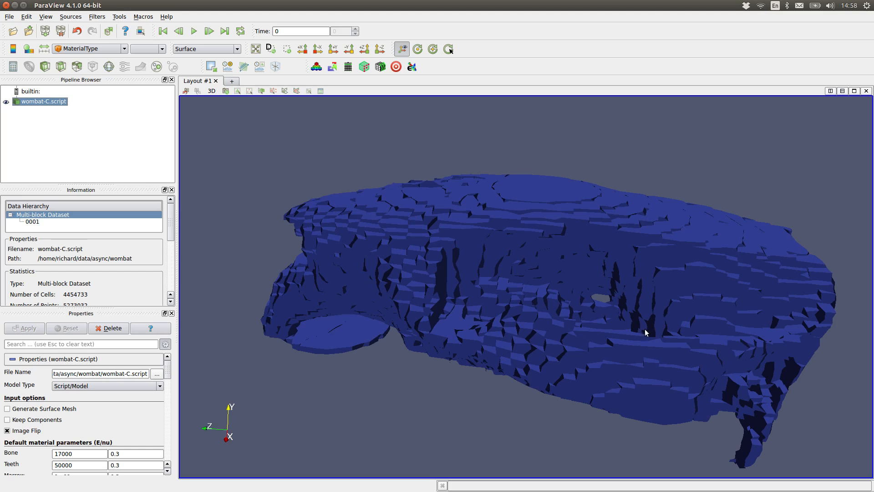
left_click_drag(653, 324, 596, 347)
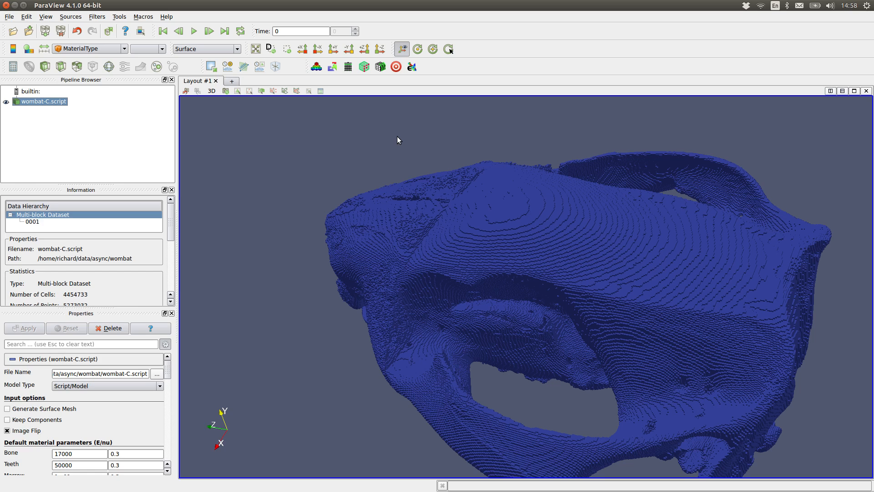
mouse_move(362, 364)
left_mouse_down()
mouse_move(356, 359)
mouse_move(404, 295)
mouse_move(539, 331)
mouse_move(596, 408)
mouse_move(550, 418)
mouse_move(566, 482)
mouse_move(592, 480)
mouse_move(572, 479)
left_mouse_up()
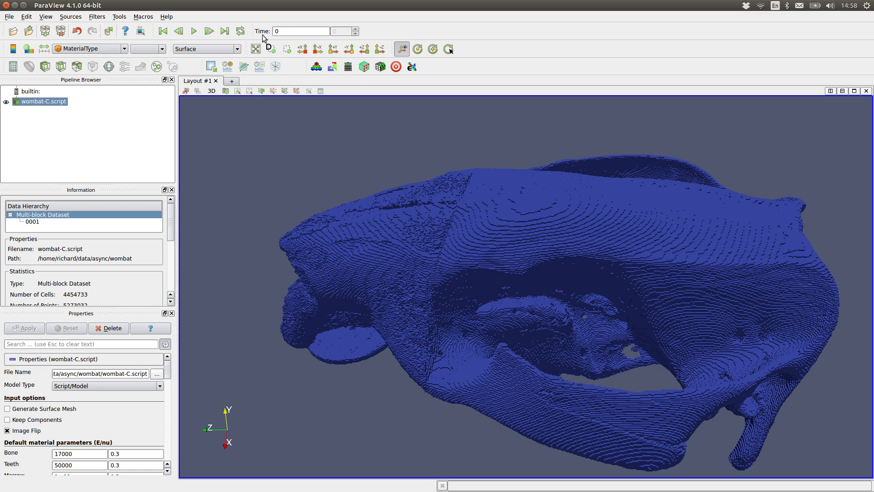
left_click(250, 91)
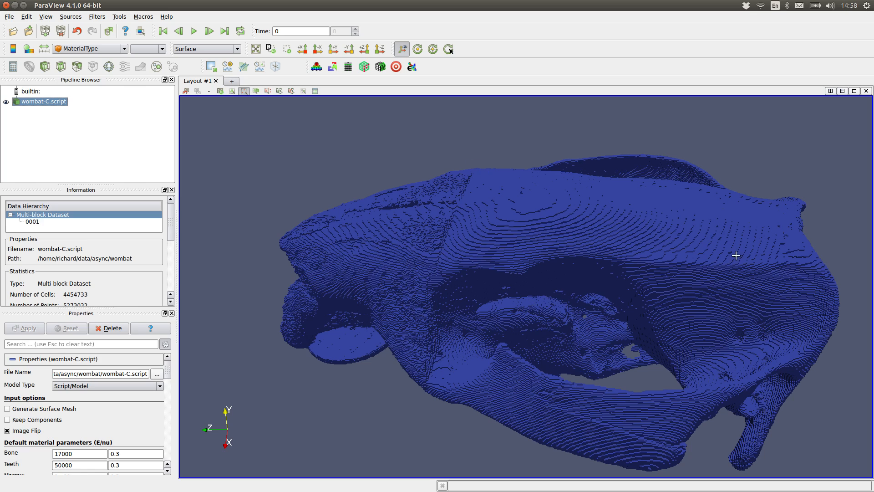
left_click_drag(745, 272, 701, 223)
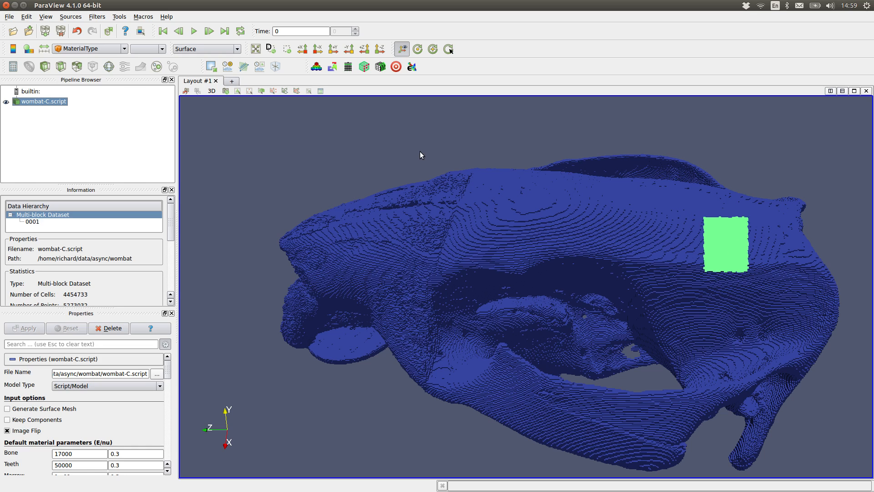
Select the surface points inside an elongated oval polygon drawn on the rear side wall of the skull, above the cheekbone opening.
left_click(296, 91)
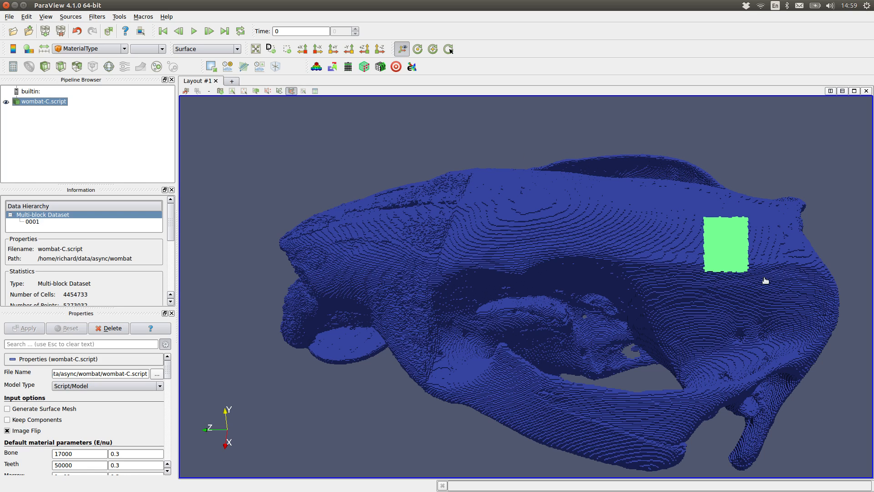
mouse_move(784, 279)
left_mouse_down()
mouse_move(772, 259)
mouse_move(728, 248)
mouse_move(677, 241)
mouse_move(636, 251)
mouse_move(646, 295)
mouse_move(758, 304)
left_mouse_up()
mouse_move(829, 224)
left_mouse_down()
mouse_move(794, 227)
mouse_move(818, 227)
mouse_move(804, 231)
mouse_move(820, 236)
mouse_move(820, 228)
left_mouse_up()
left_click_drag(791, 256, 762, 281)
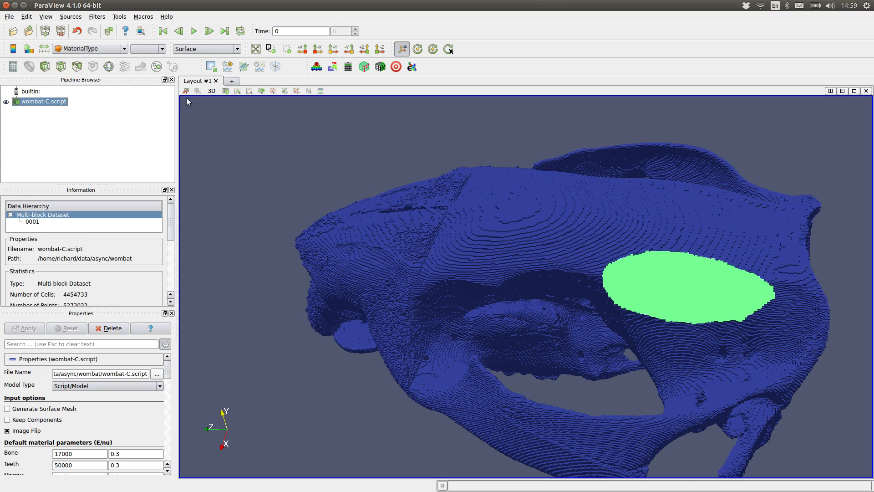
Extract the selected oval patch of points from the skull as a separate dataset.
left_click(211, 67)
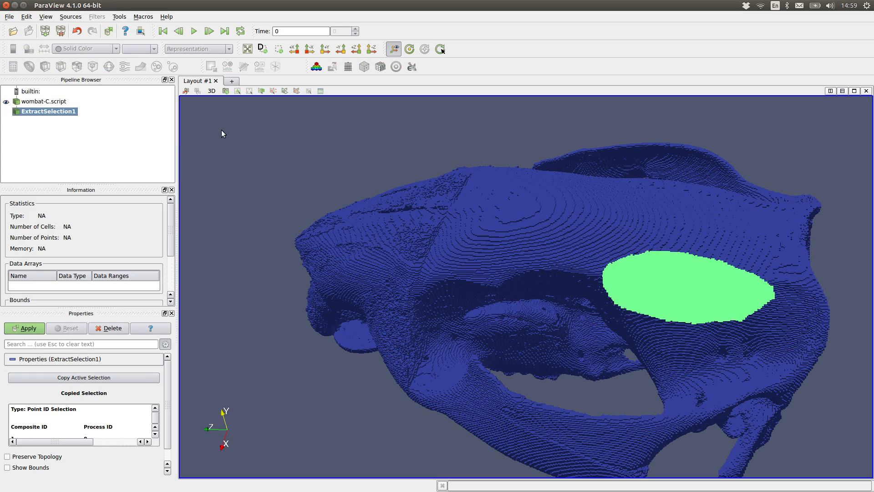
left_click(39, 329)
right_click_drag(534, 291, 533, 366)
middle_click_drag(692, 315, 578, 313)
right_click_drag(648, 320, 652, 350)
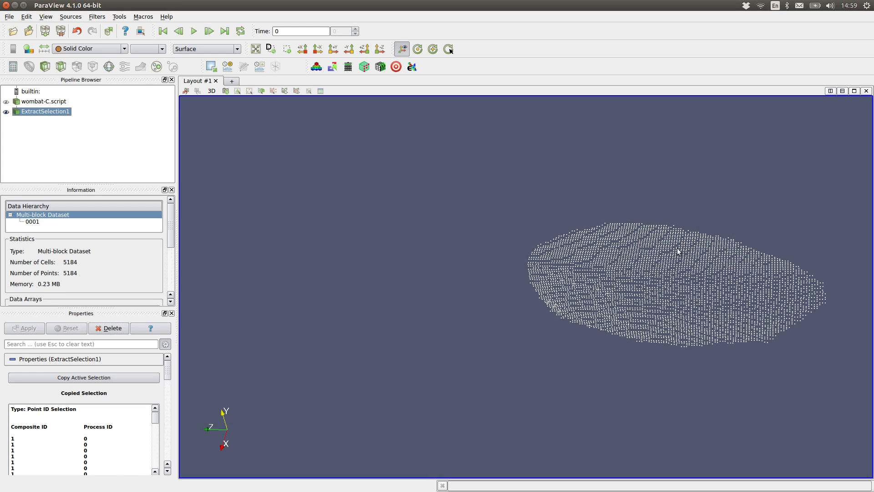
mouse_move(753, 221)
left_mouse_down()
mouse_move(758, 203)
mouse_move(758, 215)
left_mouse_up()
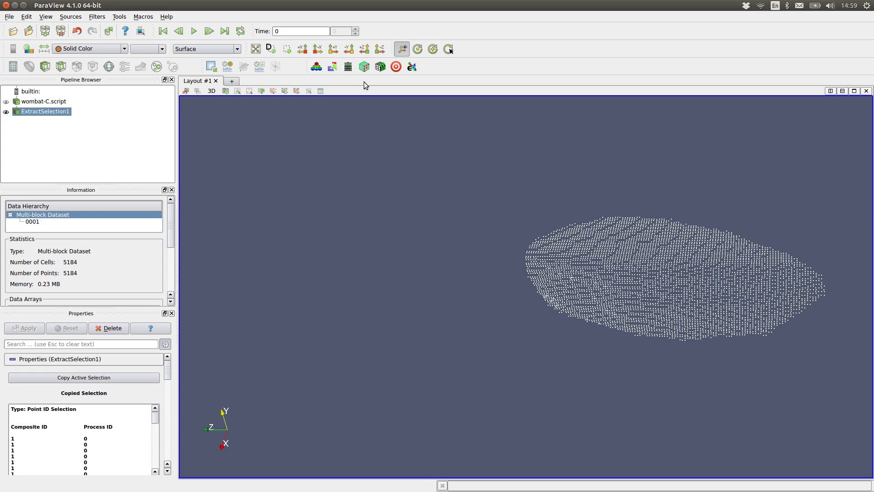
Add the VoxFE muscle wrapping filter to the extracted points and set its point search radius to 1.6.
left_click(381, 66)
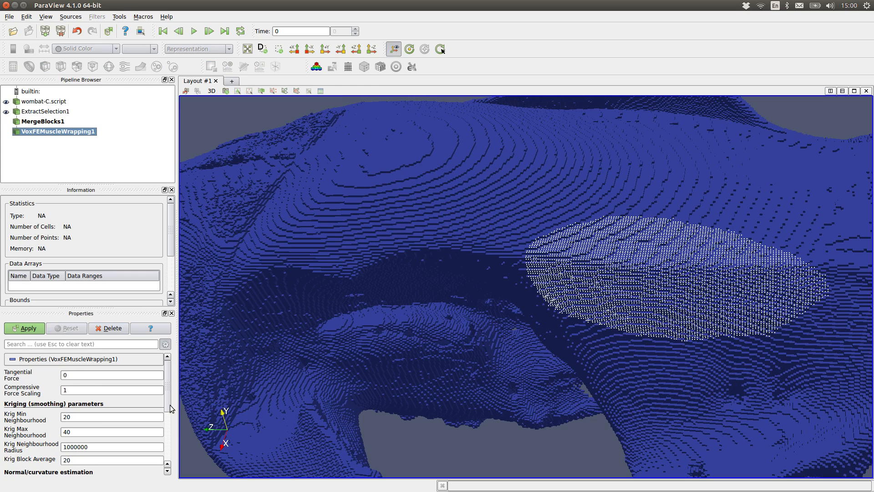
left_click_drag(168, 401, 169, 427)
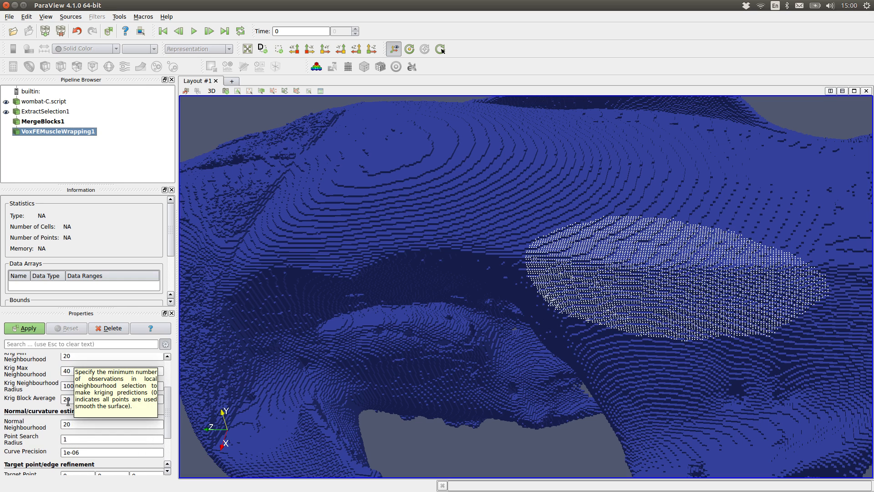
left_click(78, 438)
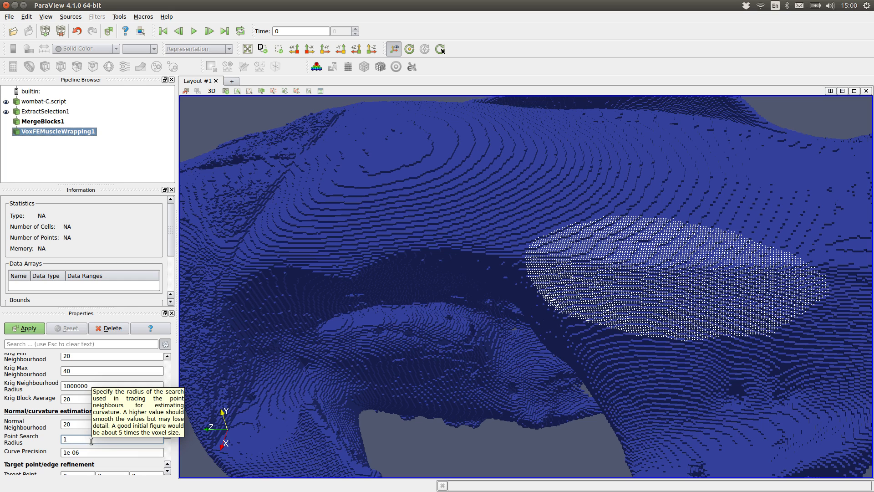
type("5")
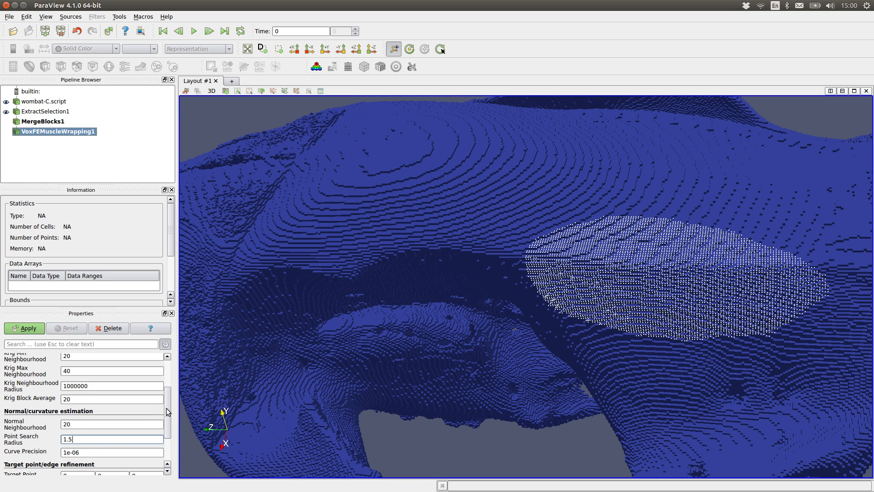
type("6")
Set the muscle wrapping target point to 105, 26, 80.
left_click(168, 415)
left_click_drag(168, 415, 168, 455)
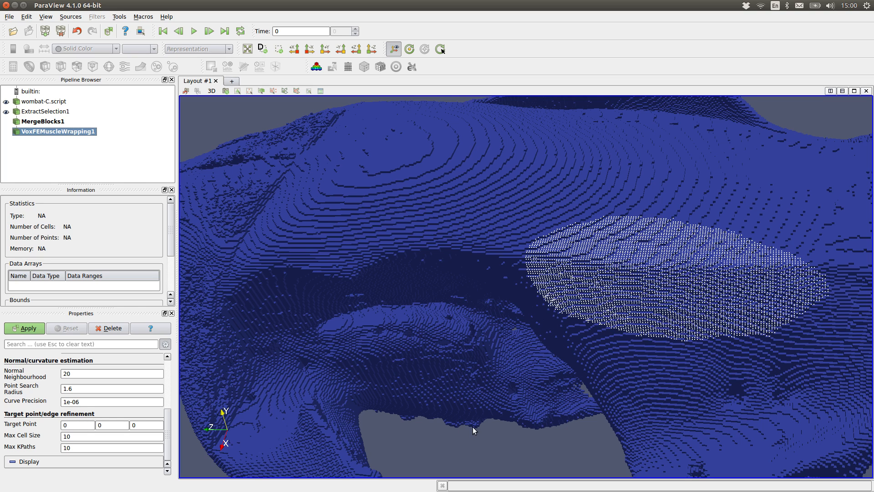
left_click(75, 424)
key("BackSpace")
type("105")
key("Tab")
type("26")
key("Tab")
type("80")
Set the muscle wrapping maximum cell size to .84 and apply the filter.
left_click(85, 438)
key("BackSpace")
key("BackSpace")
type(".84")
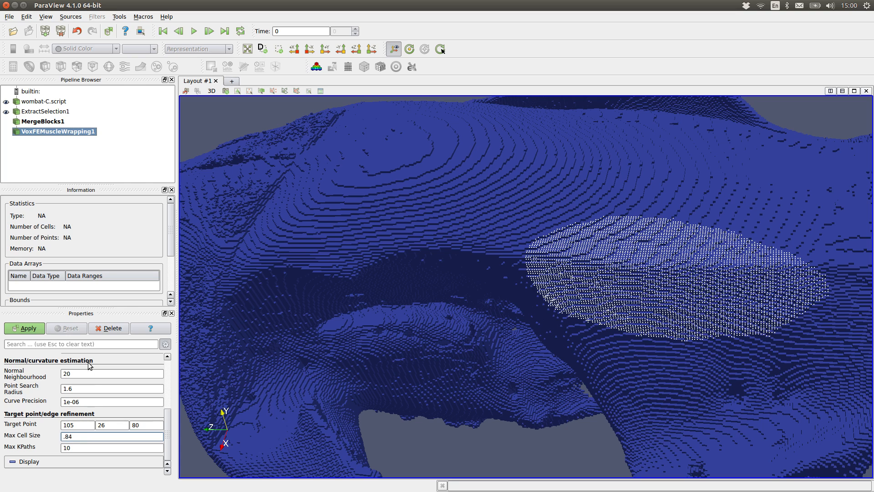
left_click(20, 329)
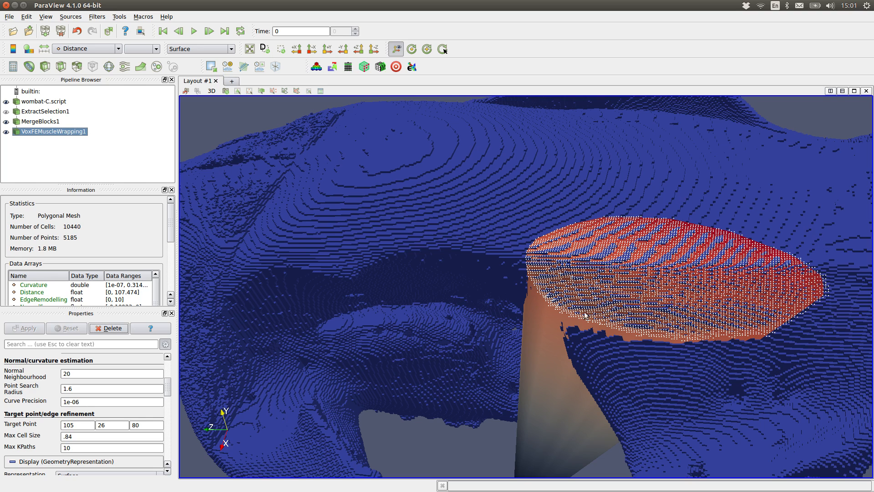
Hide the merged blocks and the wombat skull, leaving only the muscle wrapping surface displayed.
scroll(452, 449, "up", 5)
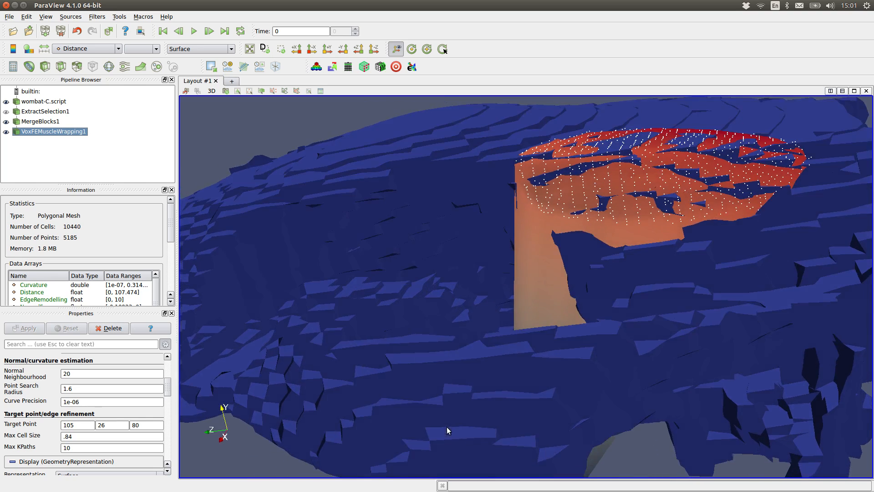
mouse_move(438, 389)
left_mouse_down()
mouse_move(450, 387)
mouse_move(444, 349)
mouse_move(419, 285)
mouse_move(404, 309)
mouse_move(444, 413)
mouse_move(447, 403)
left_mouse_up()
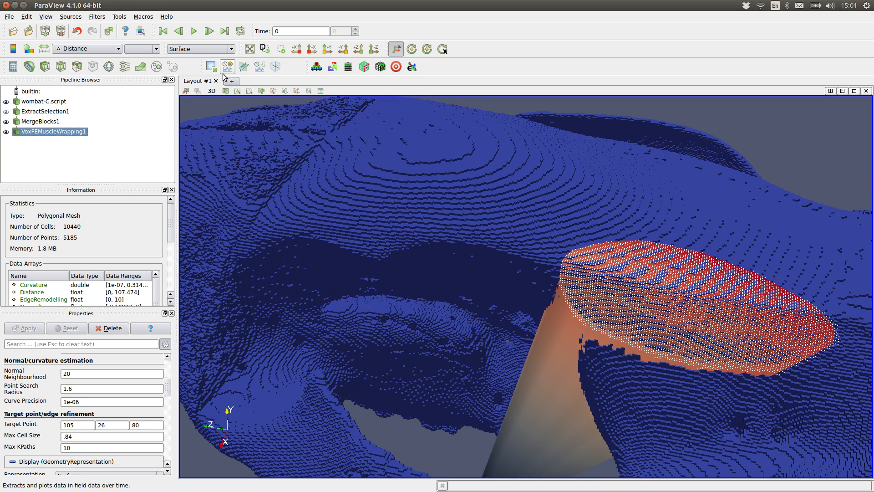
left_click(6, 121)
left_click(6, 102)
left_click_drag(355, 214, 373, 196)
Display the muscle wrapping surface as a wireframe and inspect its mesh from several angles.
left_click(232, 49)
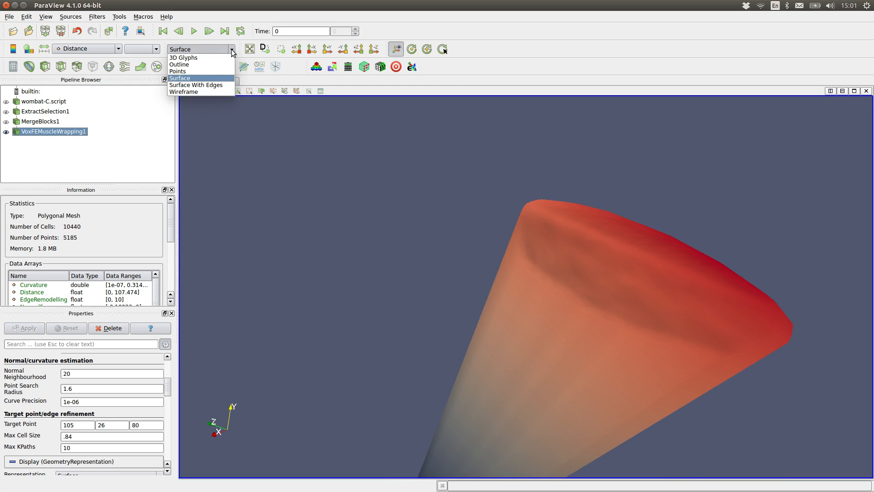
left_click(222, 91)
left_click_drag(411, 272, 567, 335)
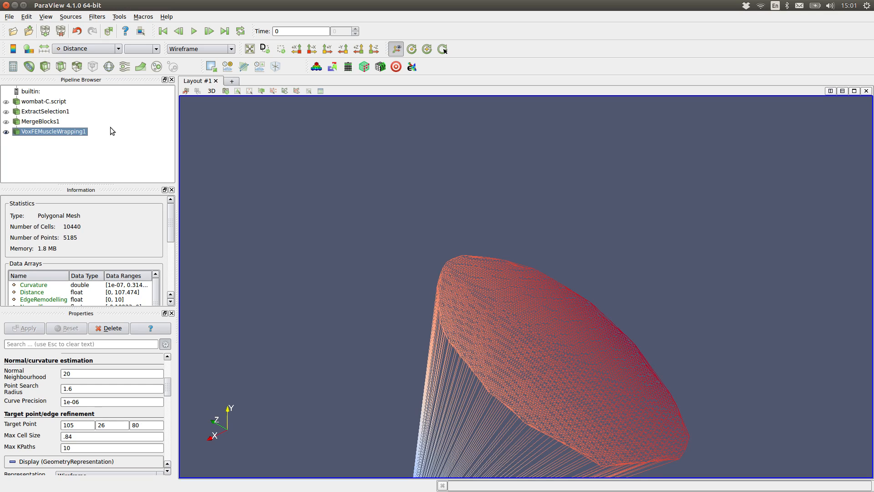
left_click_drag(375, 296, 414, 277)
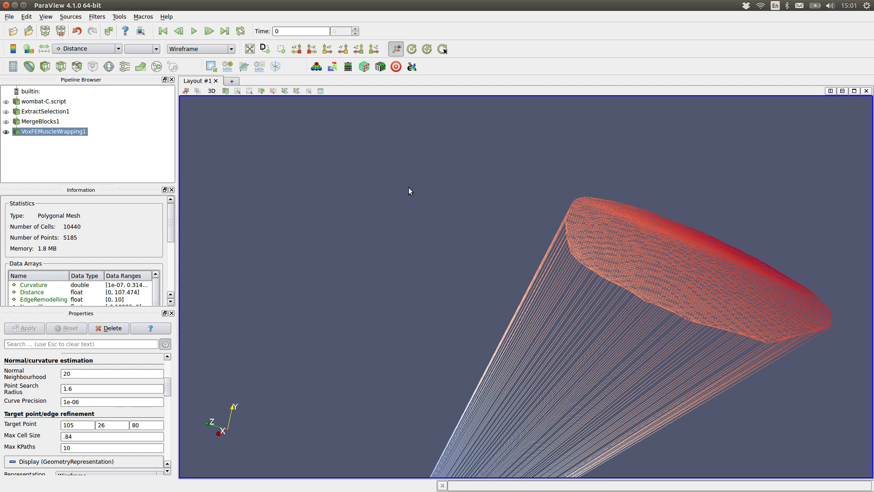
Colour the wrapping mesh by Curvature and inspect the values across the attachment area.
left_click(114, 49)
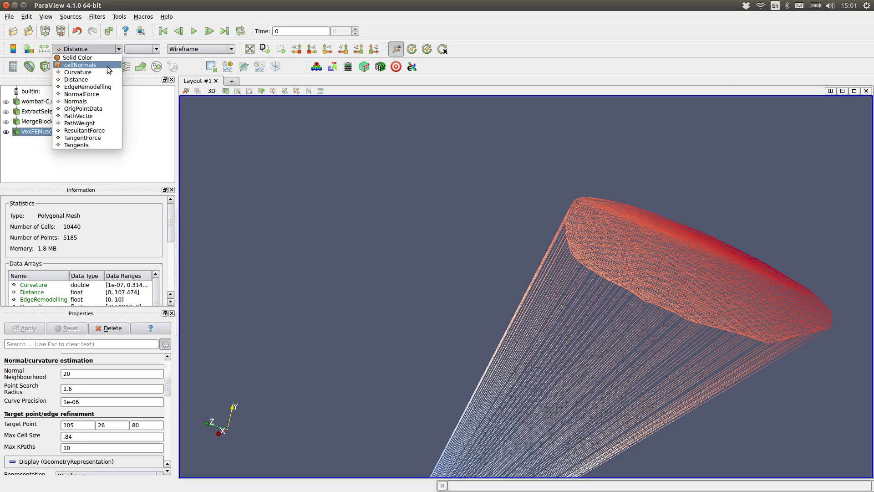
left_click(92, 72)
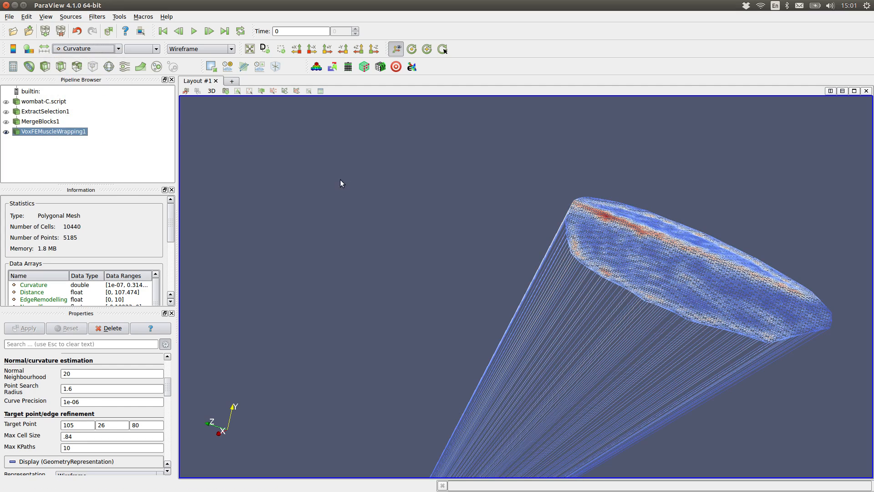
left_click_drag(372, 195, 433, 248)
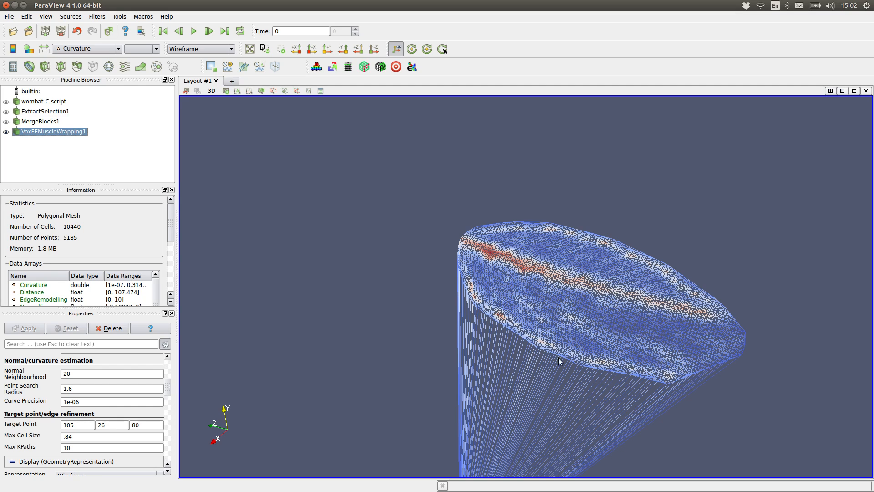
left_click_drag(462, 305, 489, 300)
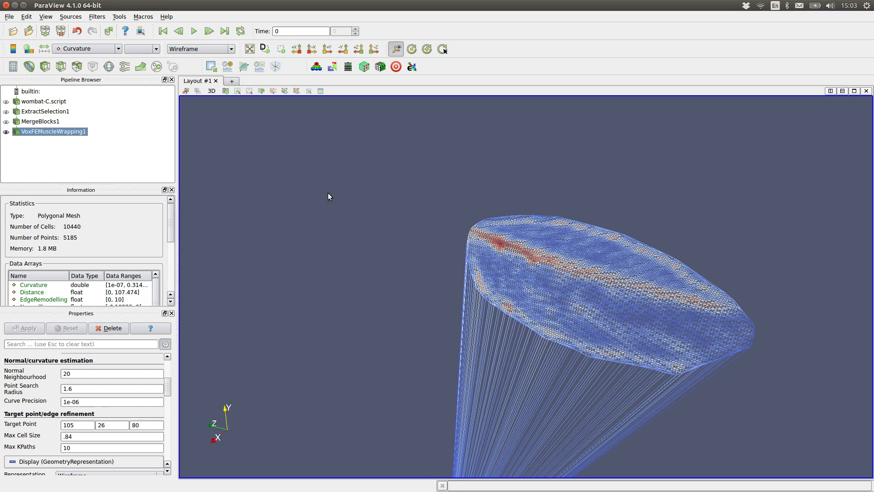
left_click_drag(356, 198, 404, 189)
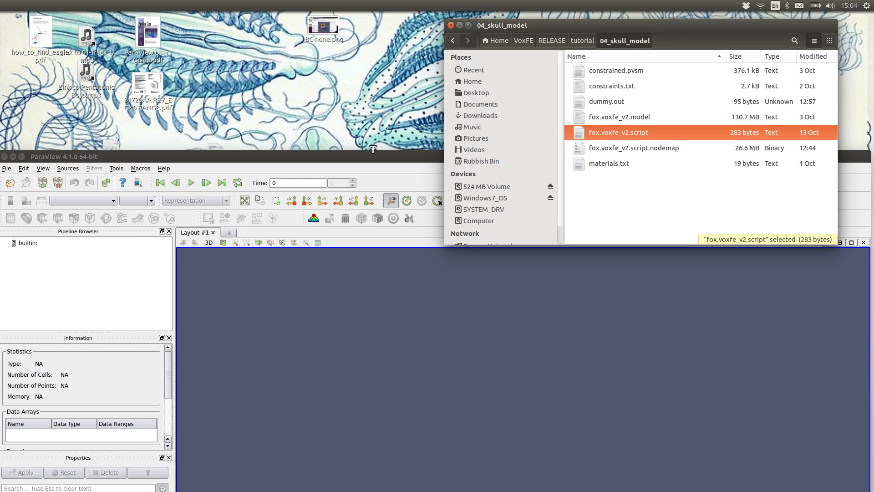
Maximize the empty ParaView window, load the VoxFE mesh fox.voxfe_v2.script from the 04_skull_model folder and apply its default import settings.
left_click_drag(366, 155, 507, 114)
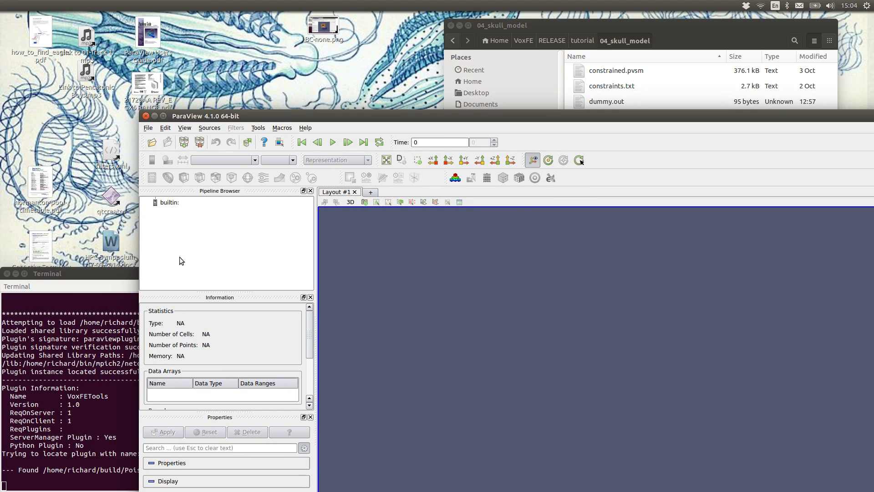
left_click_drag(174, 116, 66, 26)
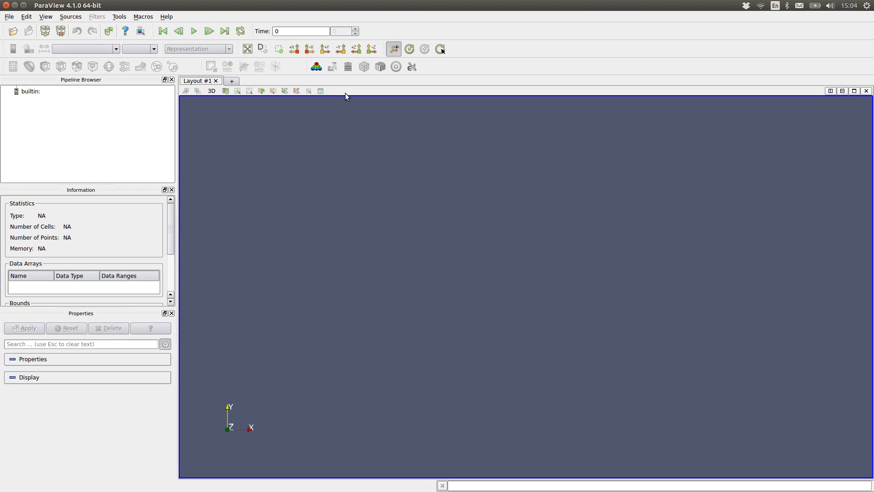
left_click(317, 64)
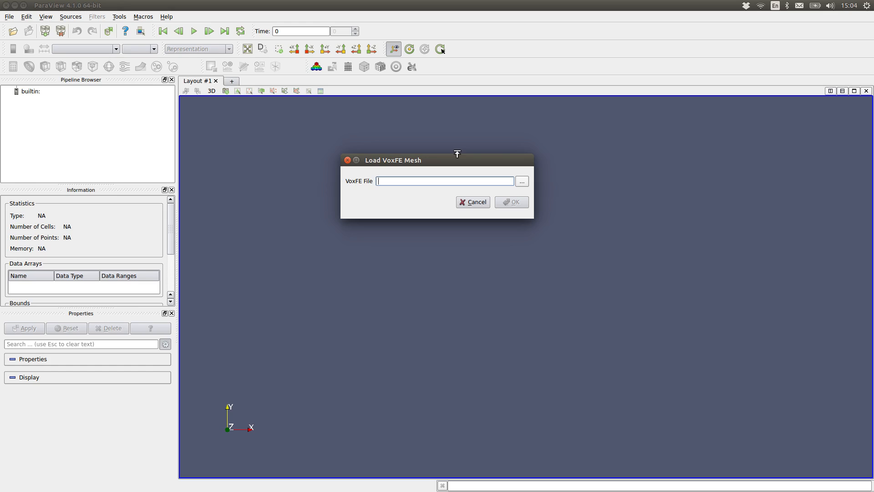
left_click(521, 183)
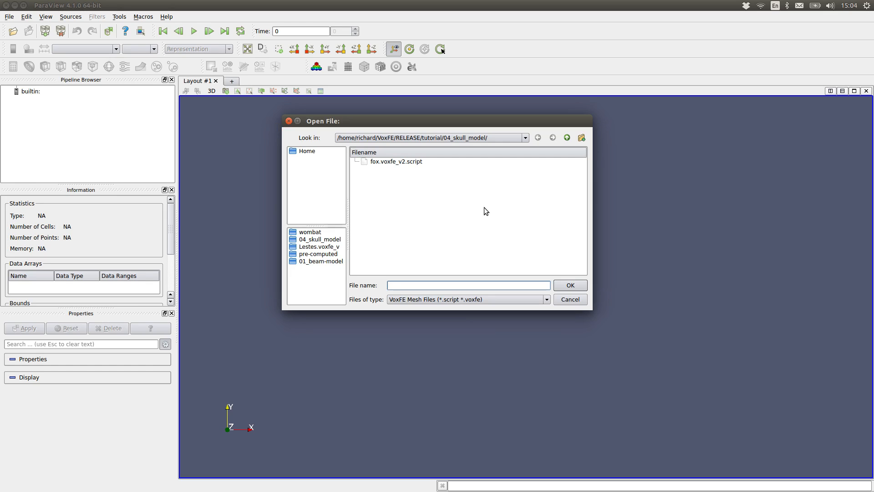
left_click(377, 162)
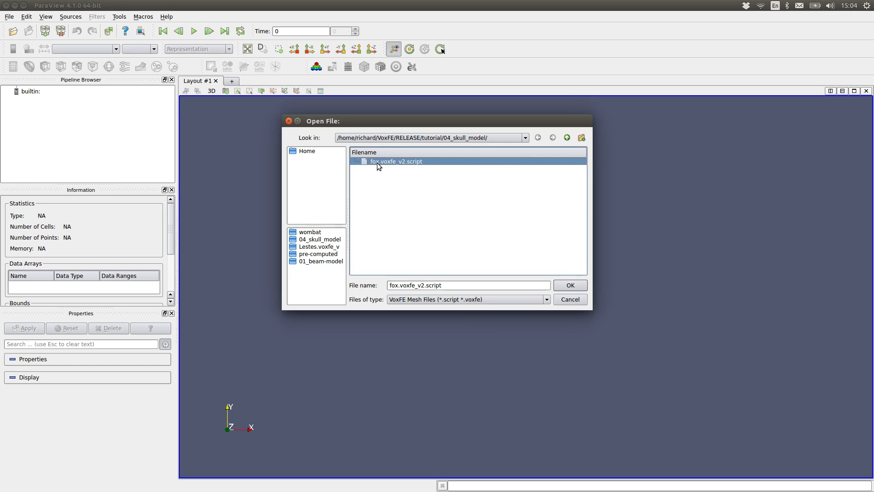
left_click(563, 285)
left_click(512, 202)
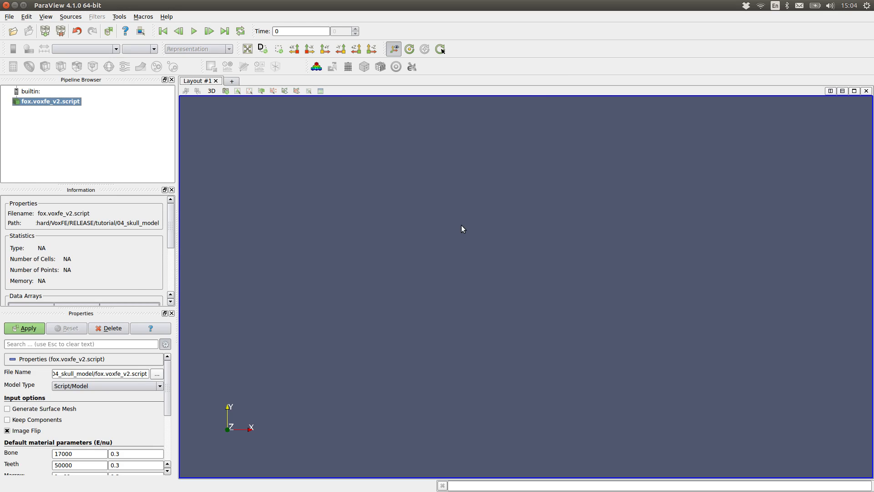
left_click(23, 328)
mouse_move(4, 240)
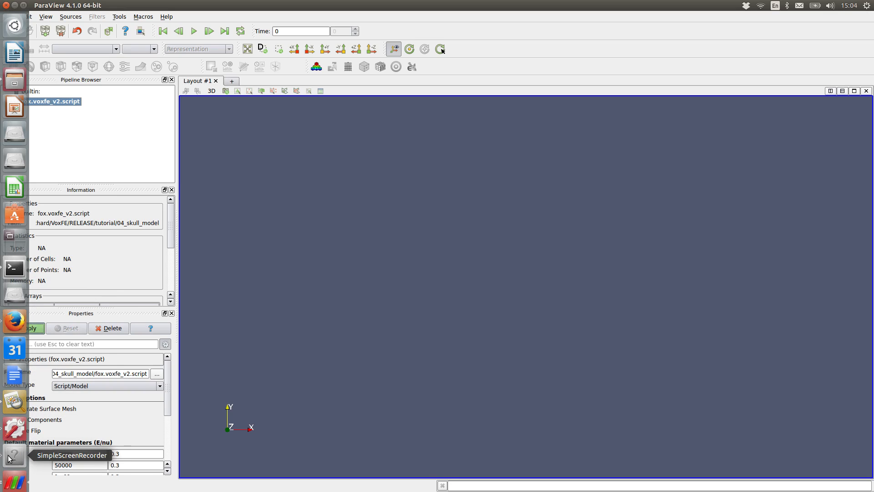
Examine the boundary condition markers at the fox teeth in the fox-bc.png screenshot at up to 200%, and close the image viewer.
left_click(15, 402)
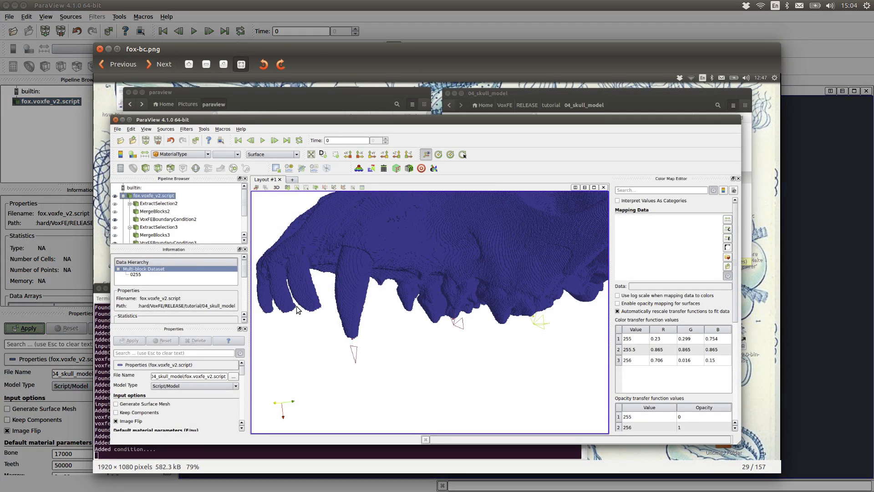
double_click(119, 48)
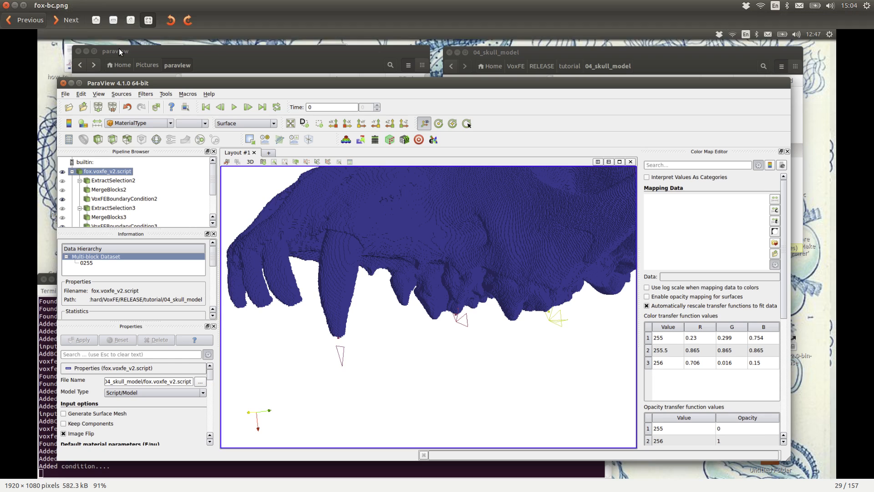
right_click(451, 312)
left_click(426, 315)
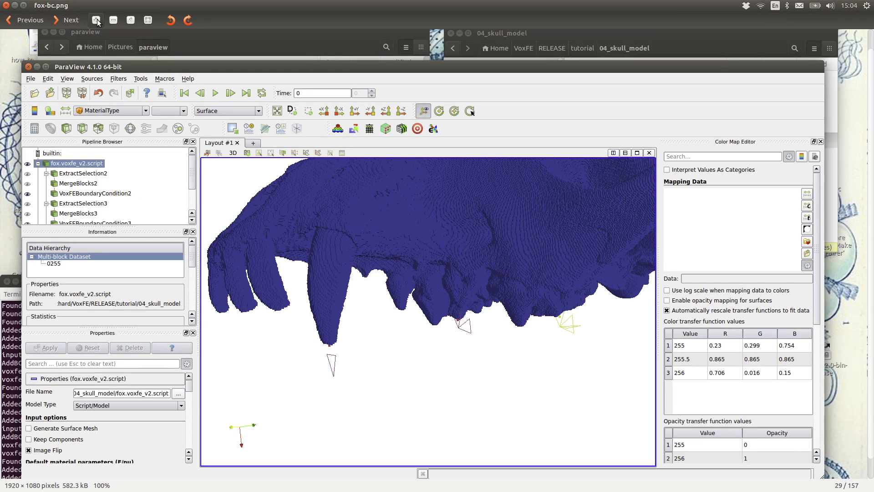
left_click(96, 20)
left_click(96, 20)
left_click(96, 20)
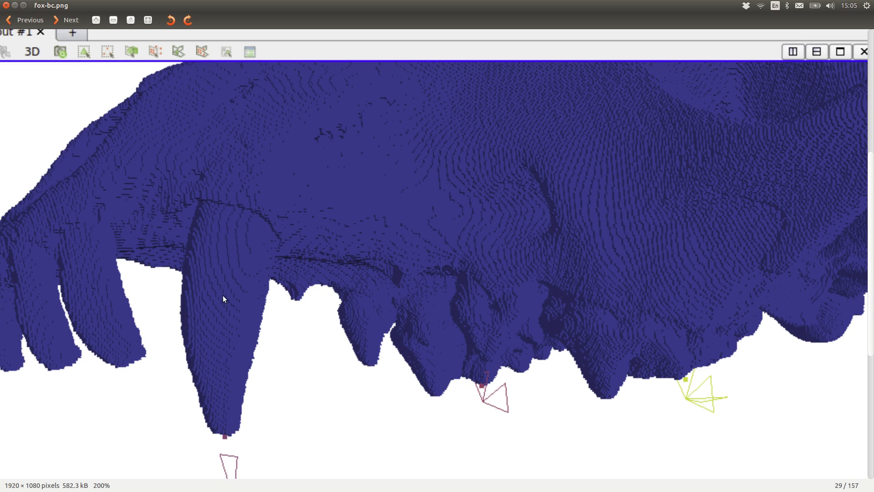
left_click(112, 20)
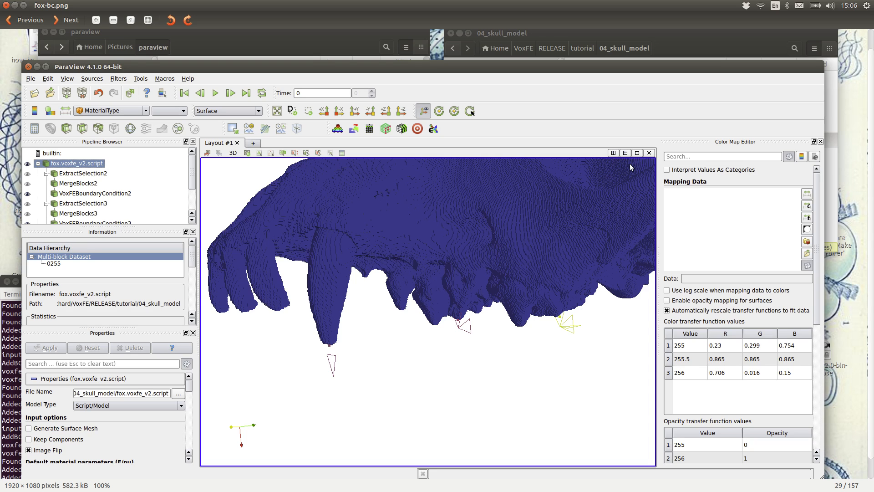
left_click(5, 6)
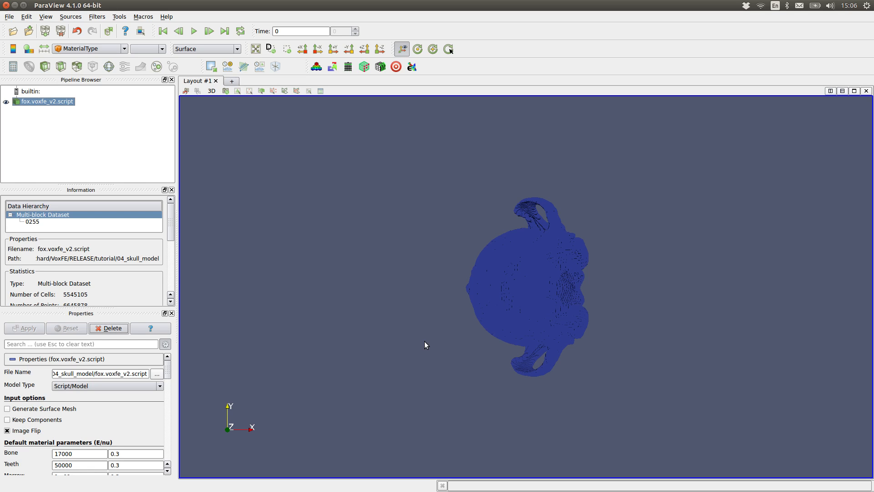
Inspect the loaded fox skull from above, the side, the back and the underside, ending at the upper teeth.
left_click_drag(417, 335, 422, 271)
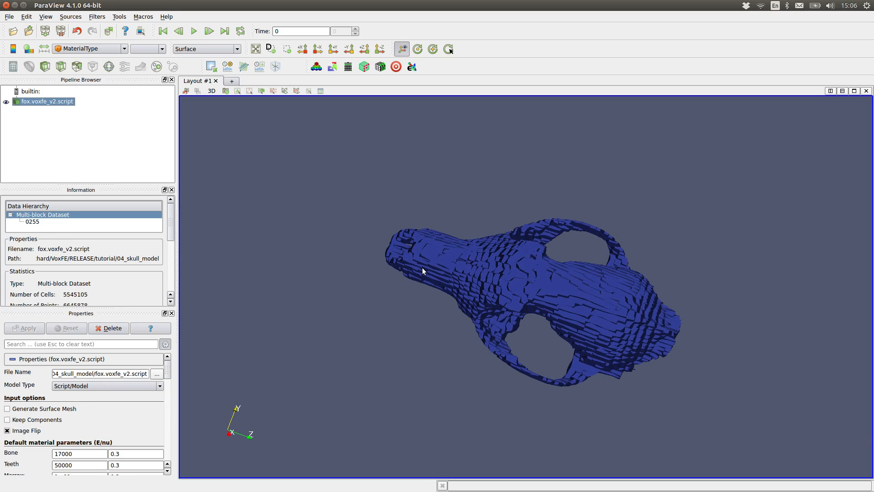
right_click_drag(528, 281, 505, 372)
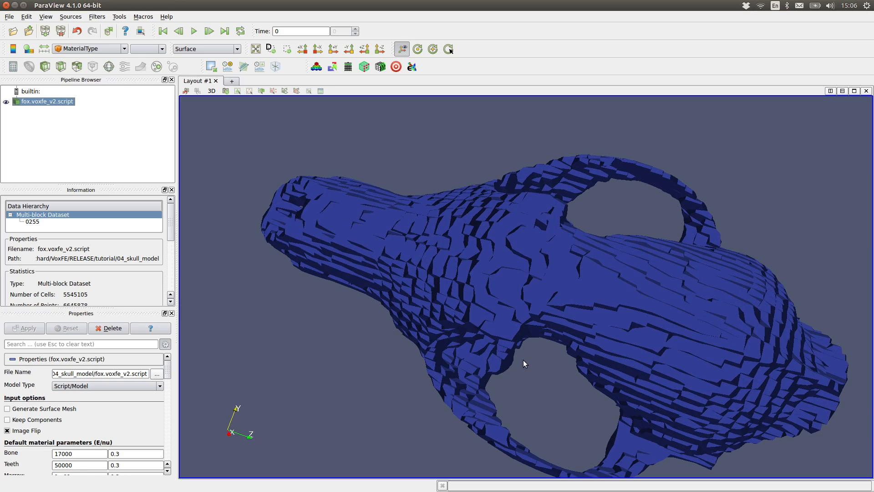
left_click_drag(702, 384, 750, 313)
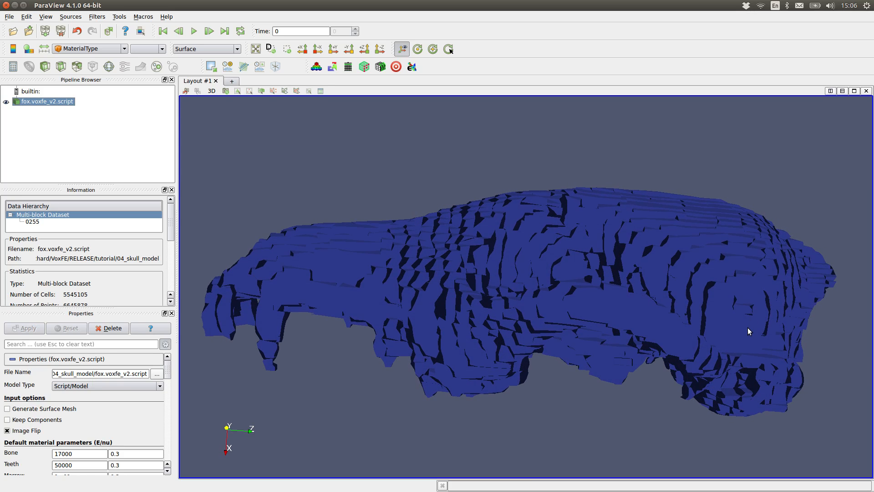
mouse_move(587, 313)
left_mouse_down()
mouse_move(757, 298)
mouse_move(756, 318)
mouse_move(763, 312)
left_mouse_up()
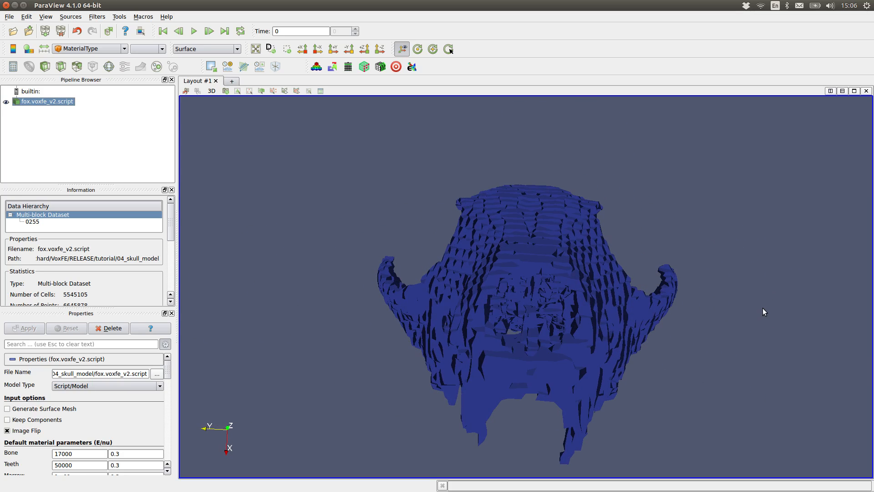
left_click_drag(702, 325, 721, 307)
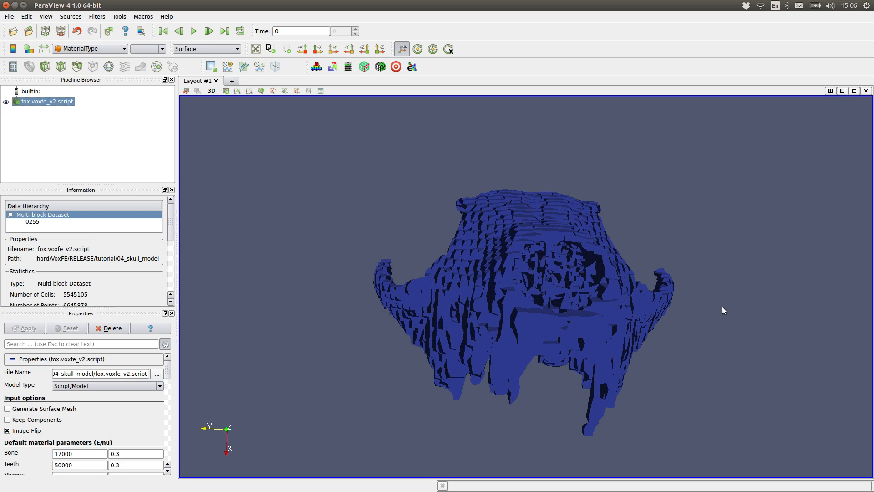
left_click_drag(583, 291, 368, 311)
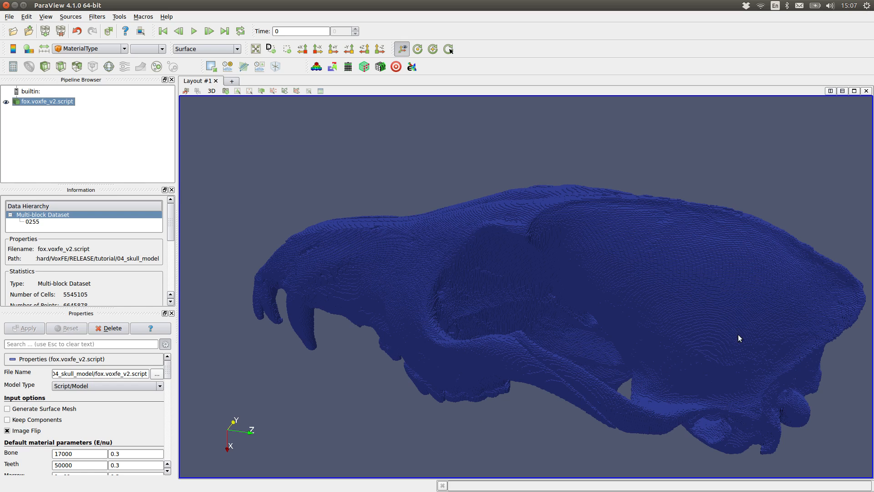
mouse_move(847, 364)
left_mouse_down()
mouse_move(775, 372)
mouse_move(707, 362)
mouse_move(815, 351)
mouse_move(842, 380)
left_mouse_up()
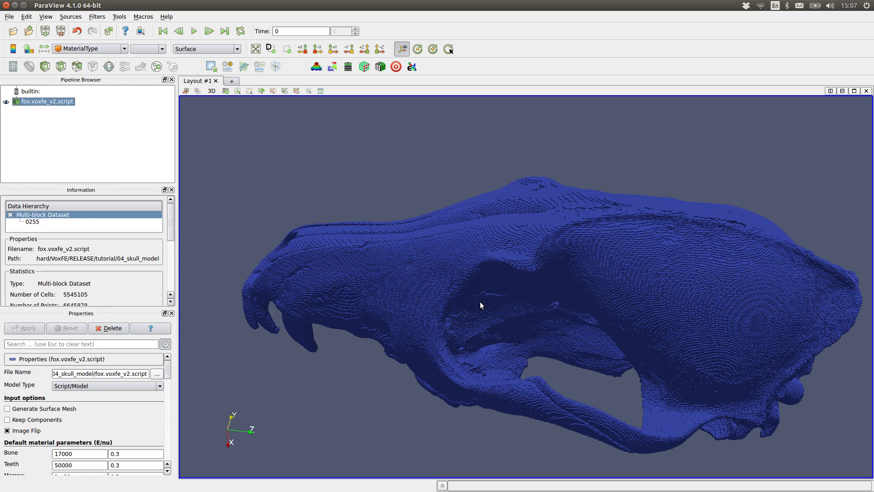
left_click_drag(300, 408, 376, 279)
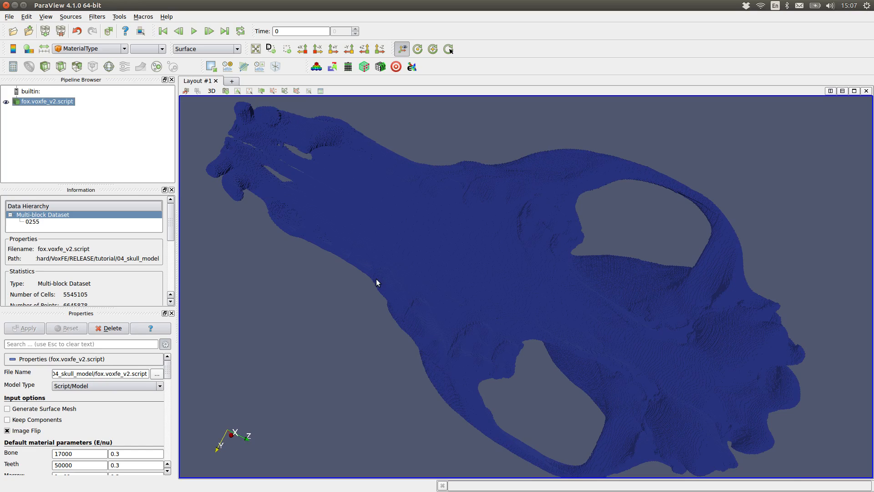
left_click_drag(355, 316, 347, 339)
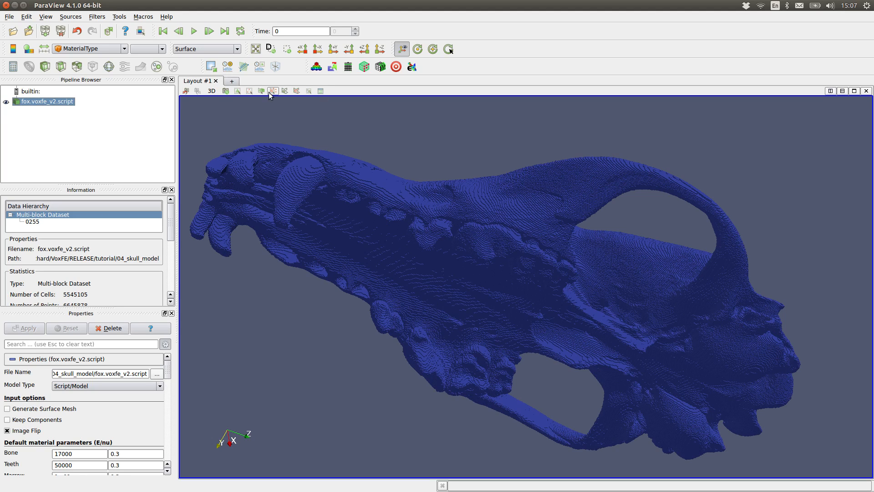
Narrow a surface point selection on a cheek tooth's cusp to a single node and extract it.
left_click(250, 90)
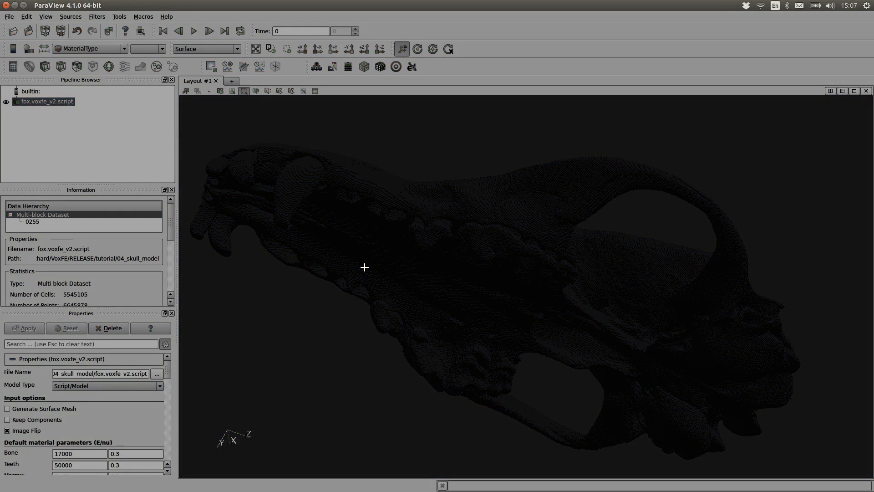
key("Escape")
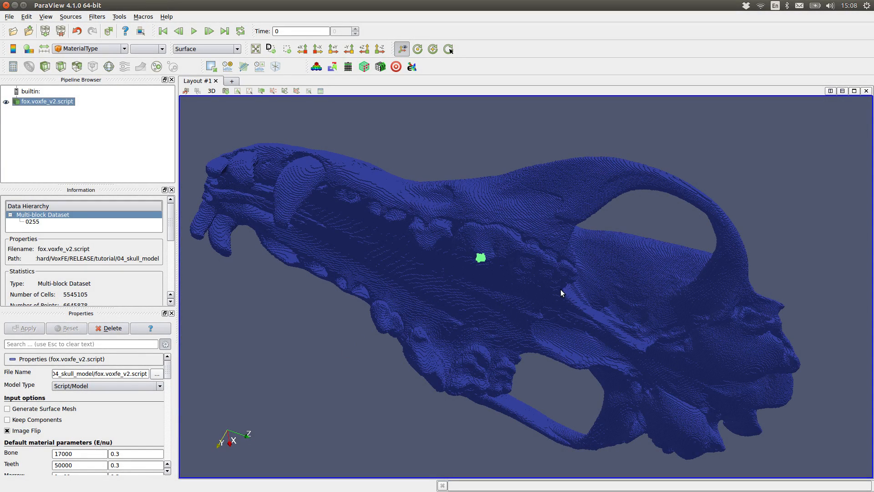
right_click_drag(631, 231, 640, 321)
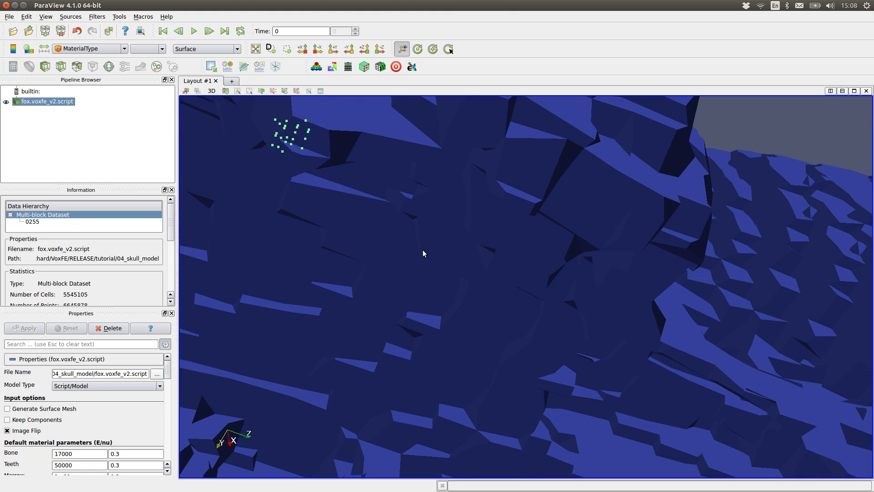
left_click_drag(355, 170, 435, 217)
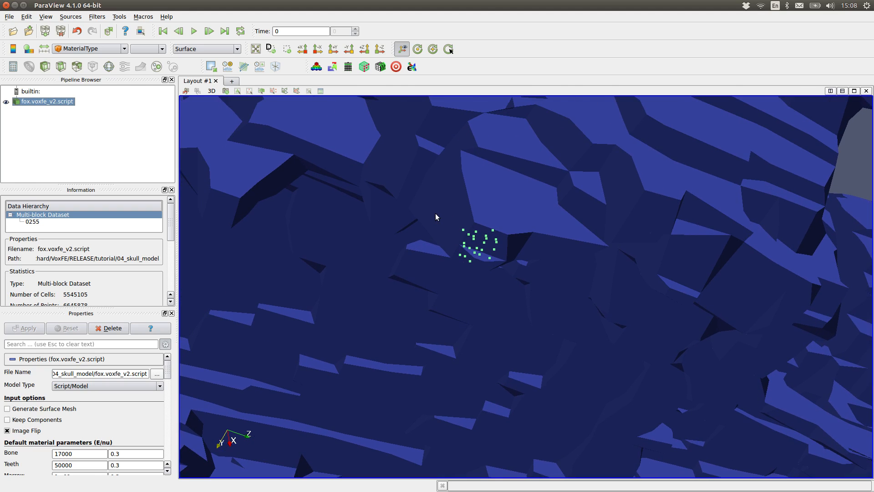
right_click_drag(435, 217, 436, 225)
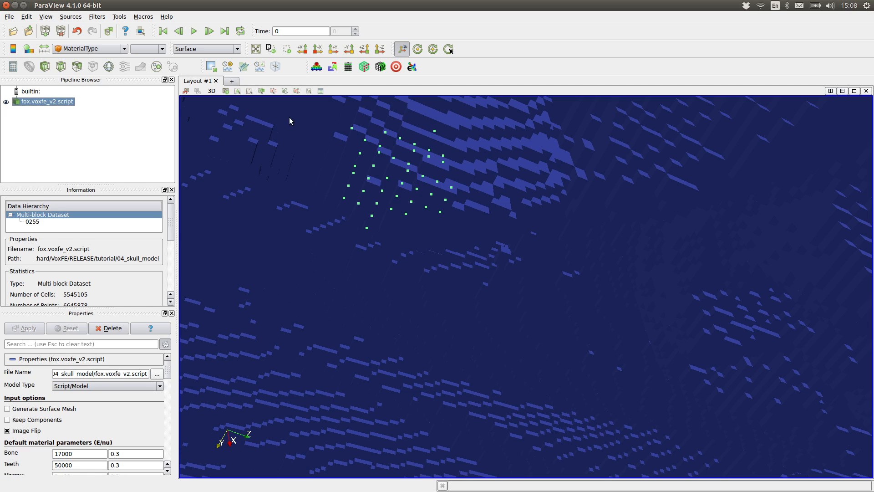
left_click(249, 91)
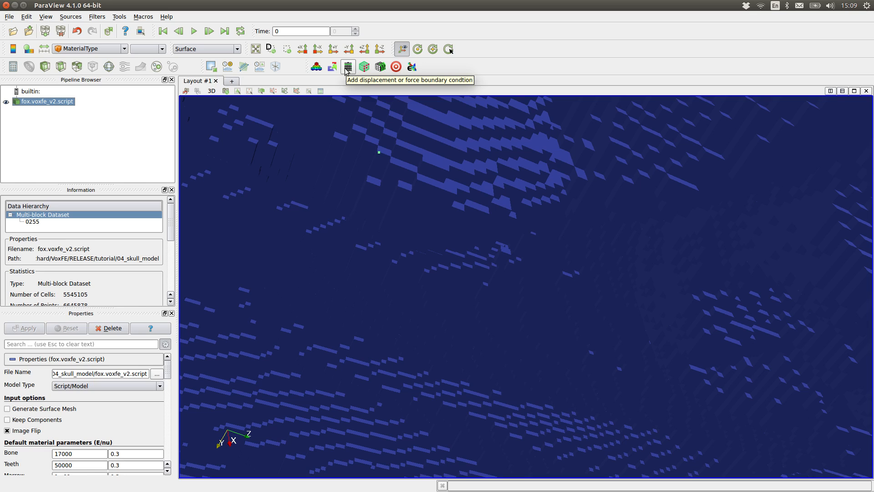
left_click(210, 68)
left_click(26, 327)
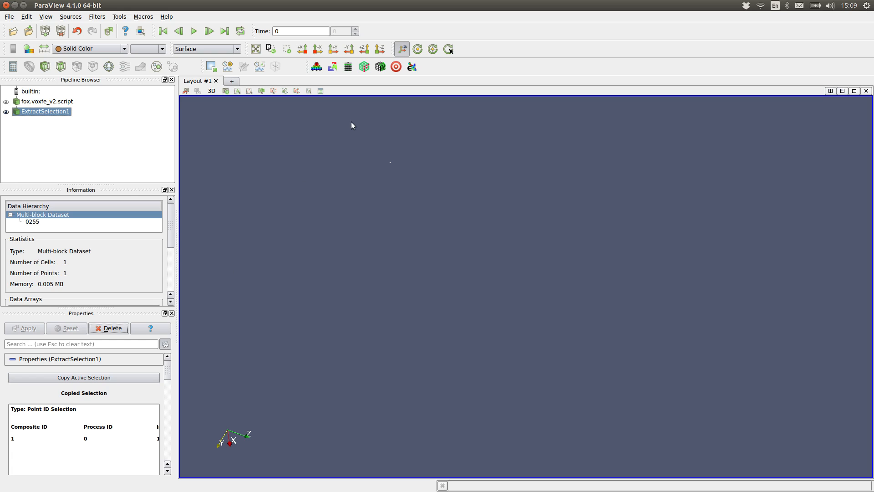
Add a Nodal constraint boundary condition to the extracted node, fixing the X, Y and Z axes, with the fox skull displayed.
left_click(348, 67)
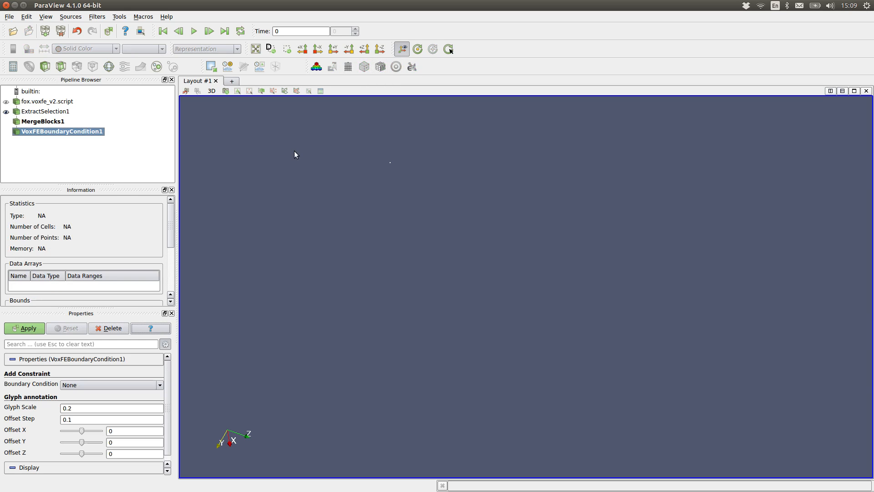
mouse_move(166, 388)
left_mouse_down()
mouse_move(167, 405)
mouse_move(164, 379)
left_mouse_up()
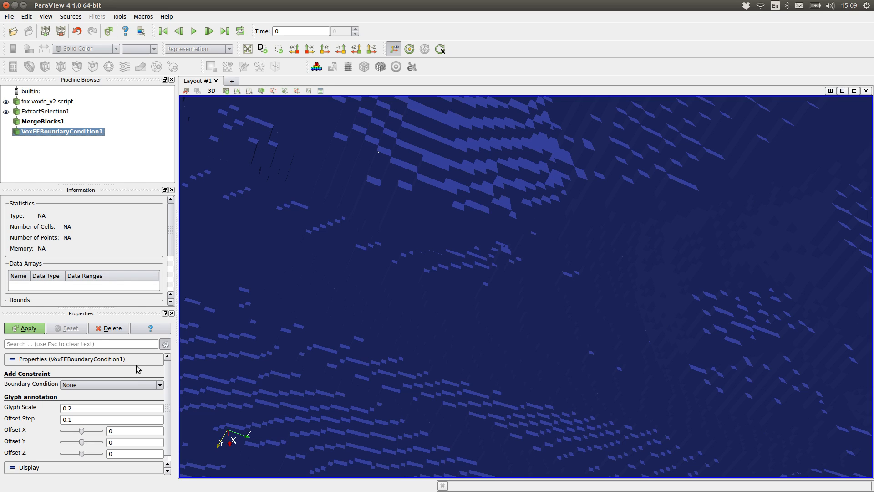
left_click(159, 385)
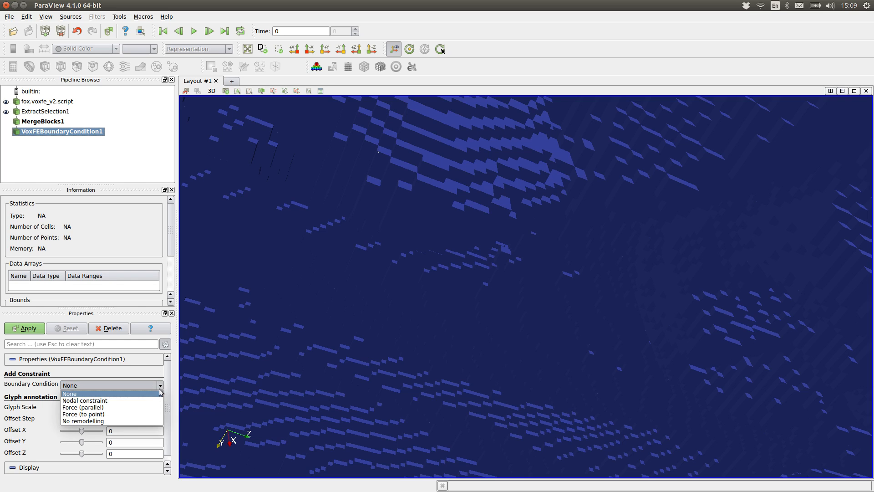
left_click(155, 400)
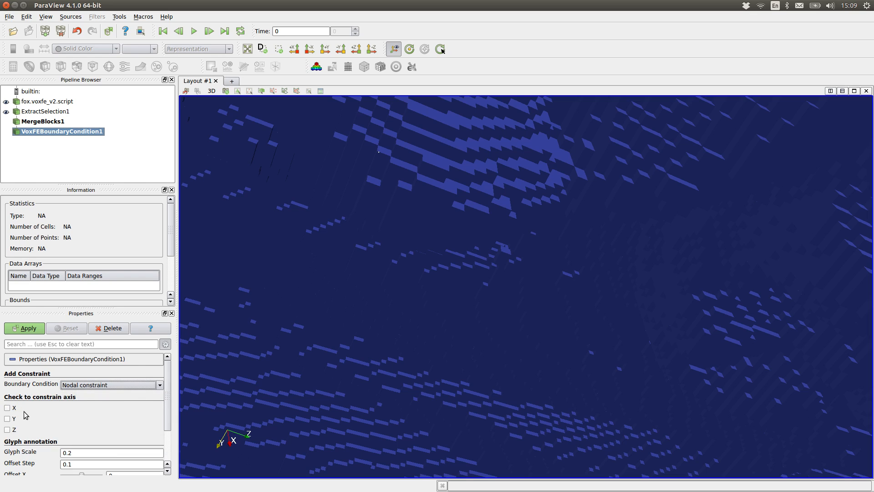
left_click(7, 407)
left_click(7, 418)
left_click(6, 429)
left_click(27, 328)
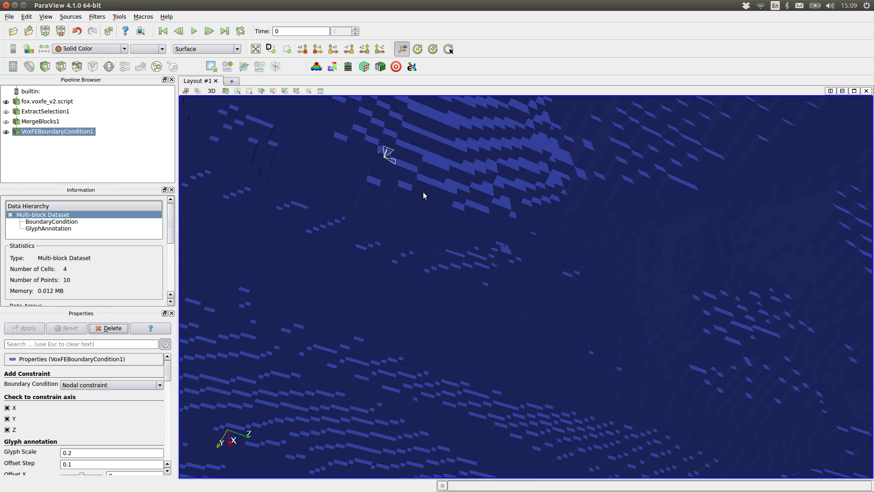
Set the constraint's glyph scale to 5 and apply it.
scroll(451, 183, "up", 10)
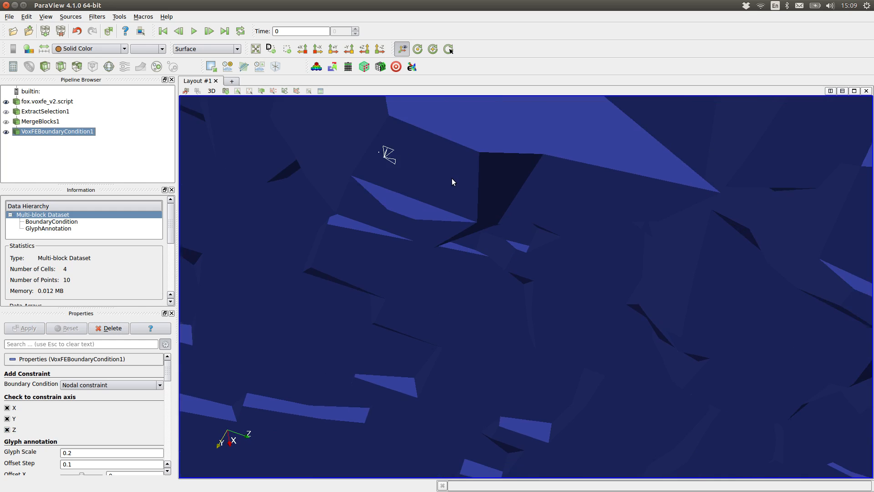
scroll(451, 137, "down", 10)
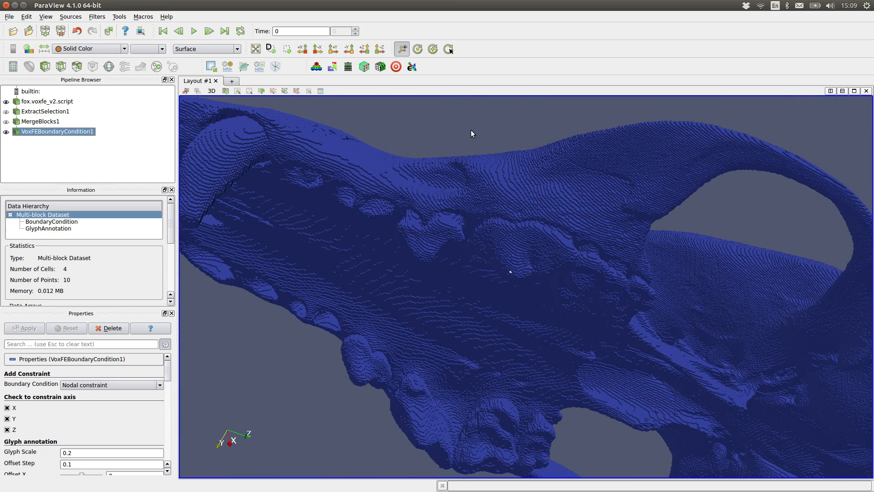
left_click_drag(473, 121, 469, 164)
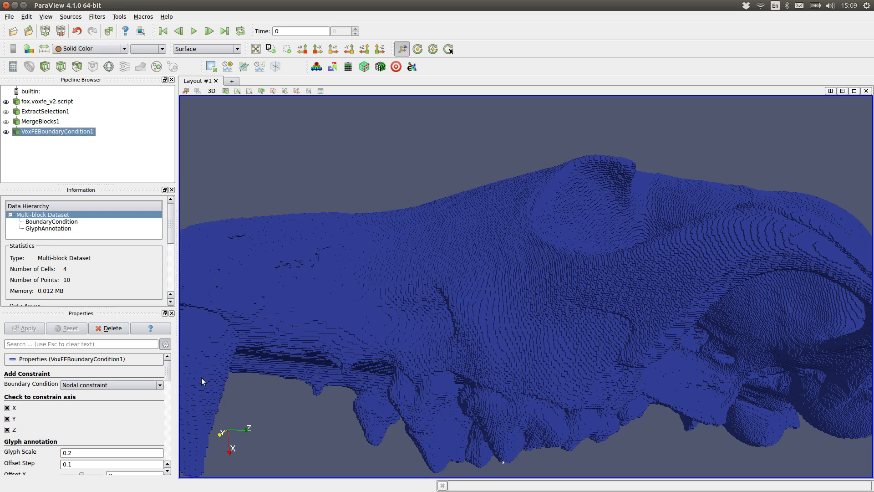
scroll(142, 385, "down", 4)
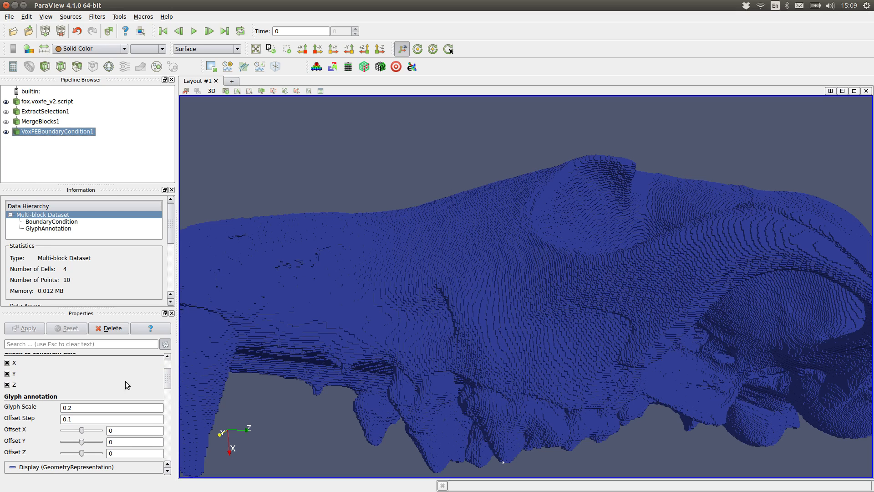
left_click(95, 406)
key("BackSpace")
key("BackSpace")
key("BackSpace")
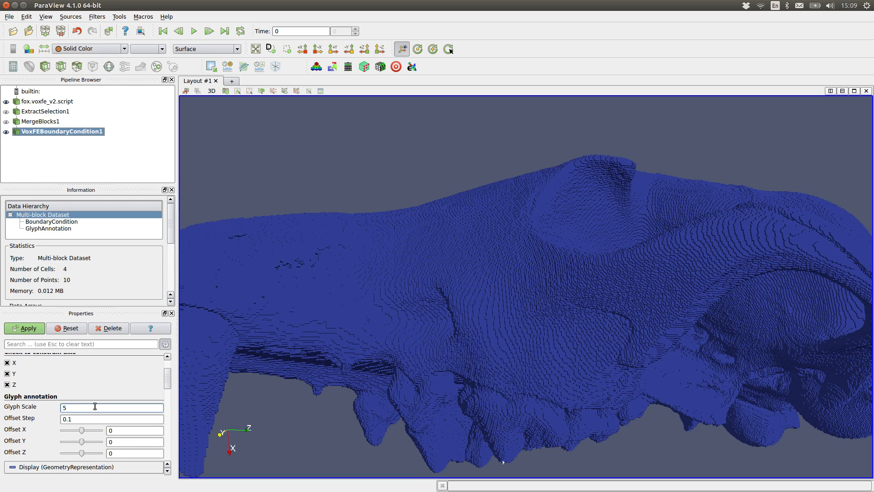
left_click(28, 328)
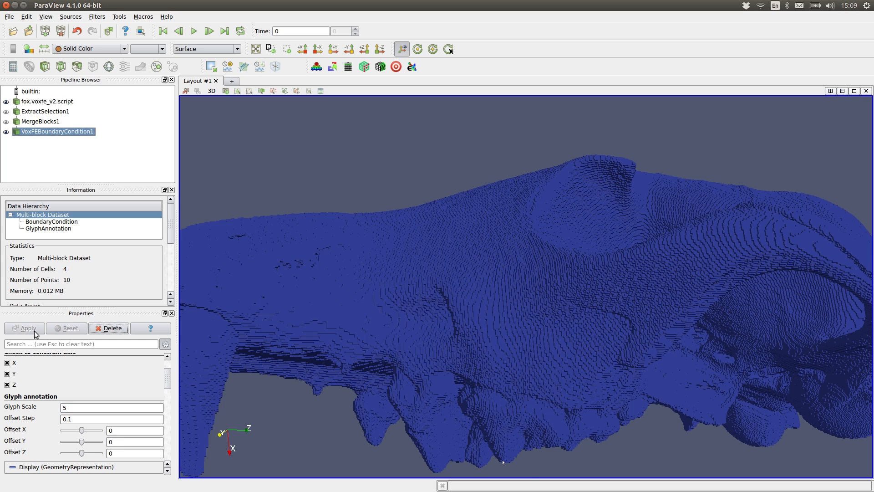
Set the constraint glyph's X offset to 0.4 and apply it.
left_click_drag(285, 417, 281, 412)
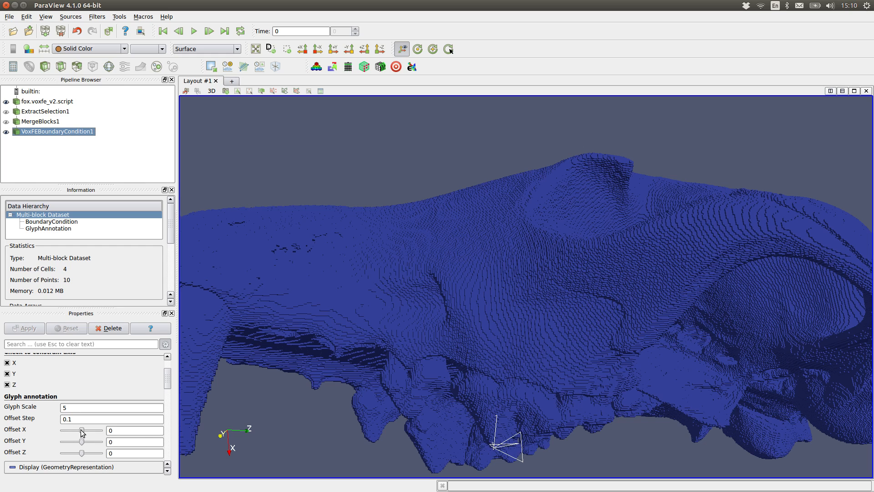
scroll(81, 431, "up", 4)
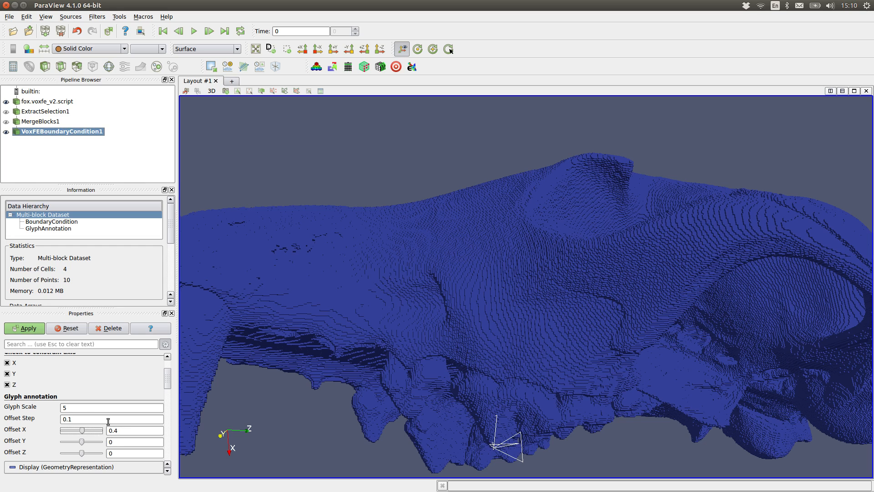
left_click(40, 329)
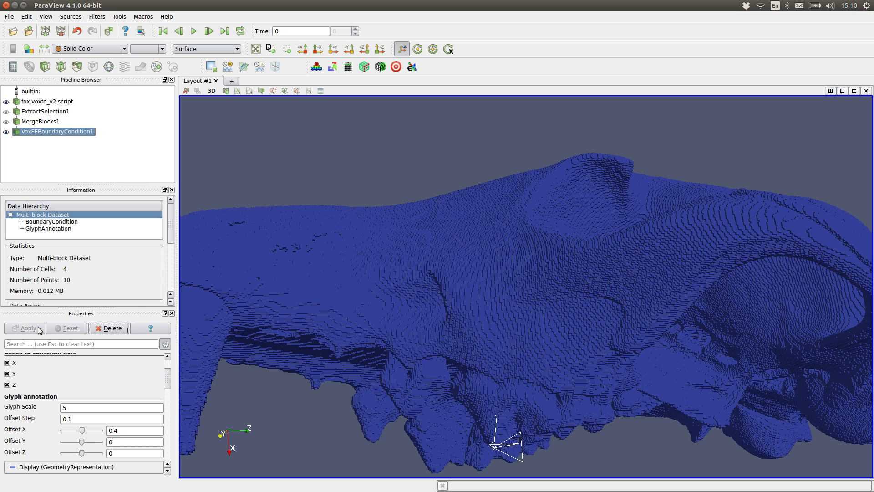
Set the constraint glyph's offset step to 1 and its X offset to 4.2, and apply the changes.
left_click(88, 420)
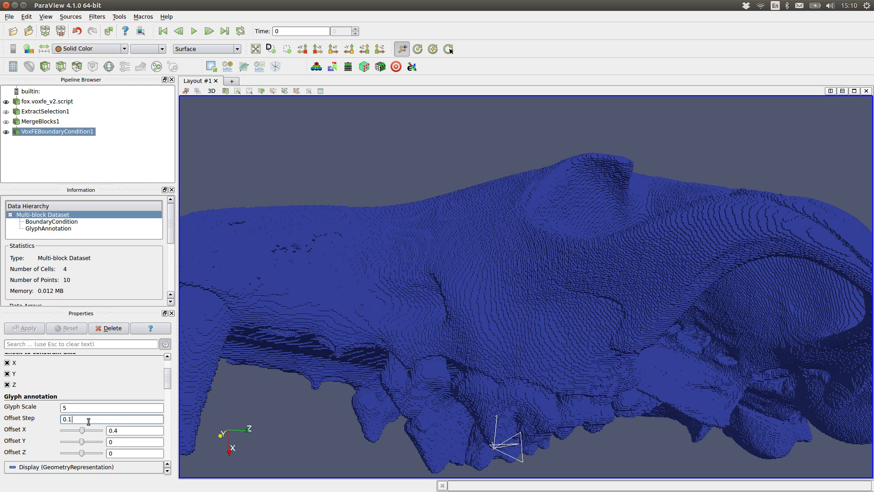
key("BackSpace")
key("BackSpace")
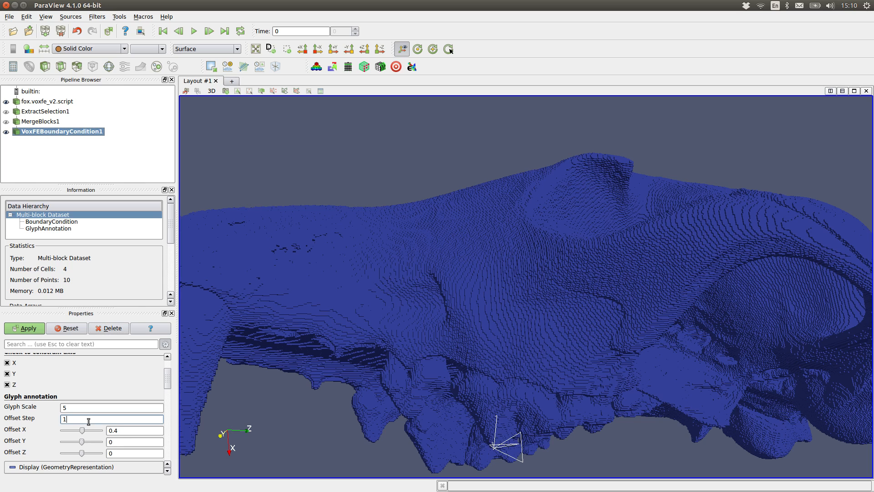
left_click_drag(82, 430, 89, 432)
left_click(34, 331)
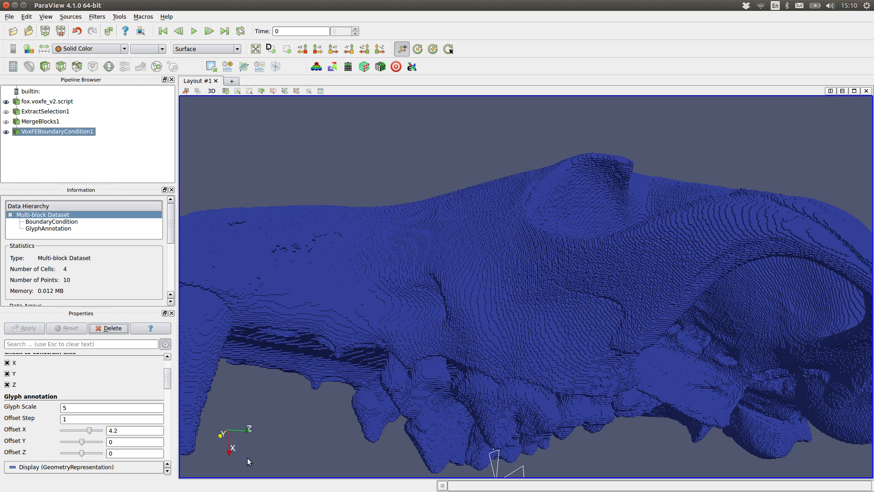
Select a small patch of surface points on the cusp of the cheek tooth on the opposite side of the fox skull.
scroll(398, 295, "down", 5)
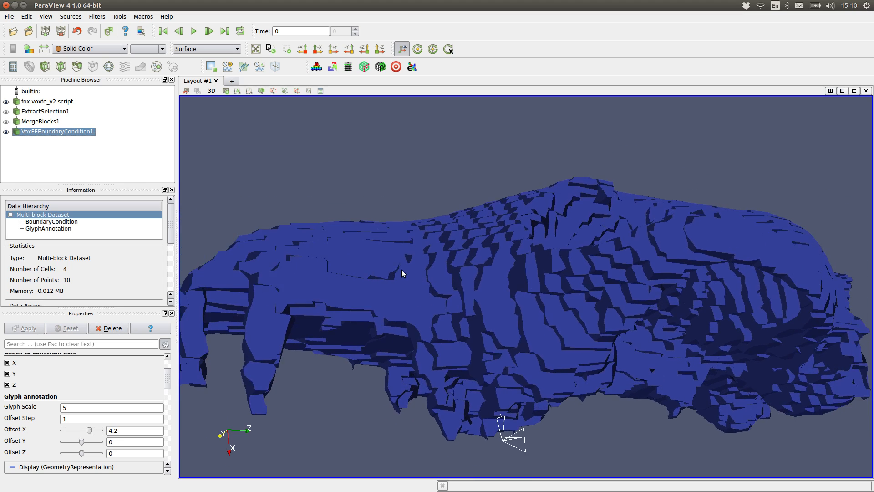
mouse_move(422, 382)
left_mouse_down()
mouse_move(438, 376)
mouse_move(422, 365)
left_mouse_up()
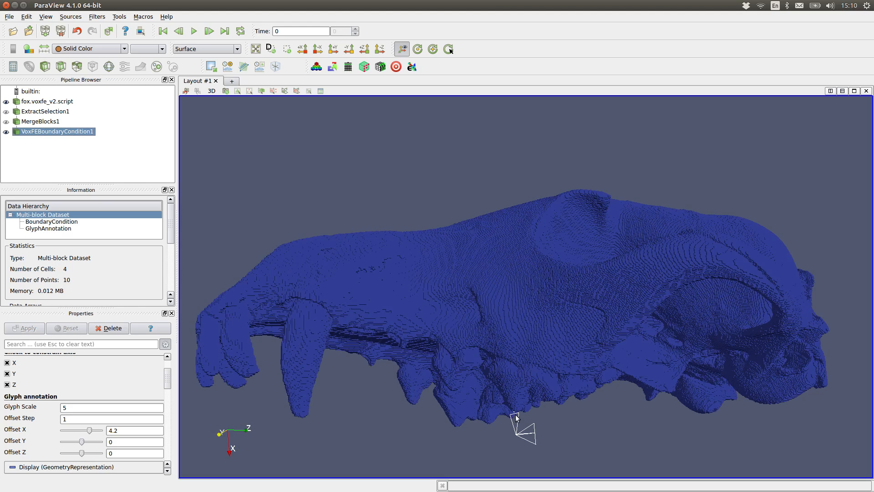
left_click_drag(583, 446, 556, 446)
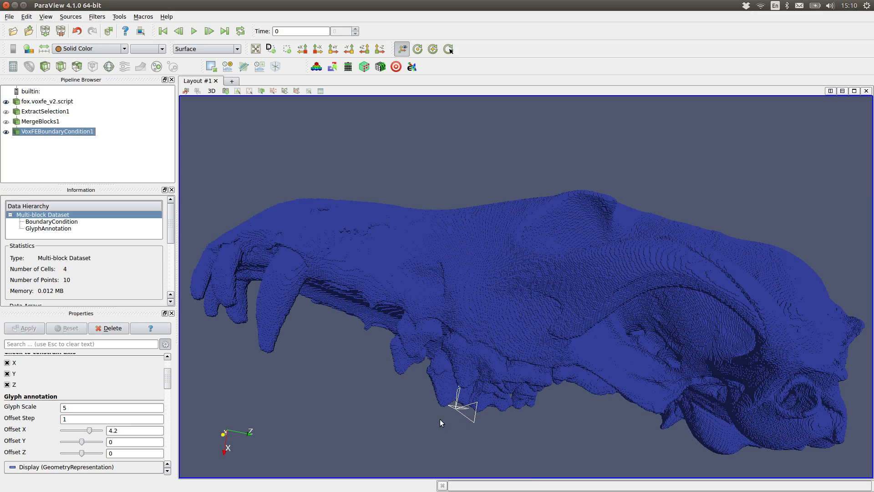
mouse_move(422, 415)
left_mouse_down()
mouse_move(432, 415)
mouse_move(404, 413)
mouse_move(419, 395)
mouse_move(414, 420)
left_mouse_up()
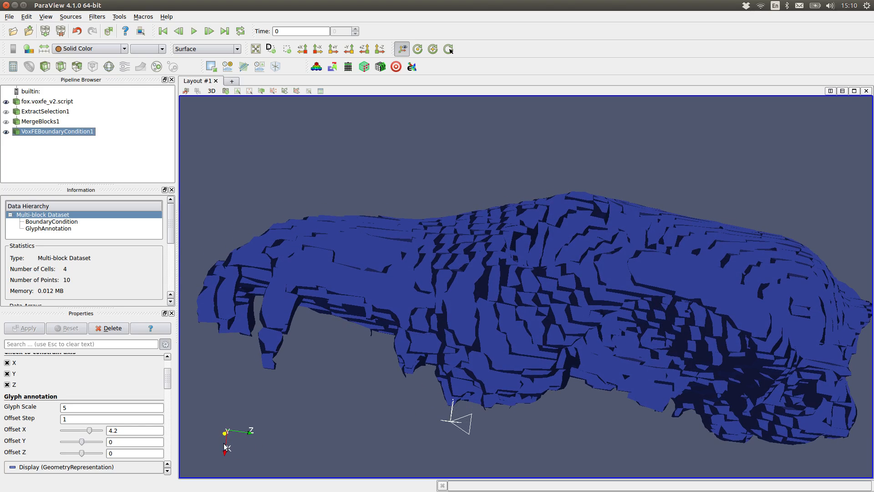
left_click_drag(359, 410, 376, 417)
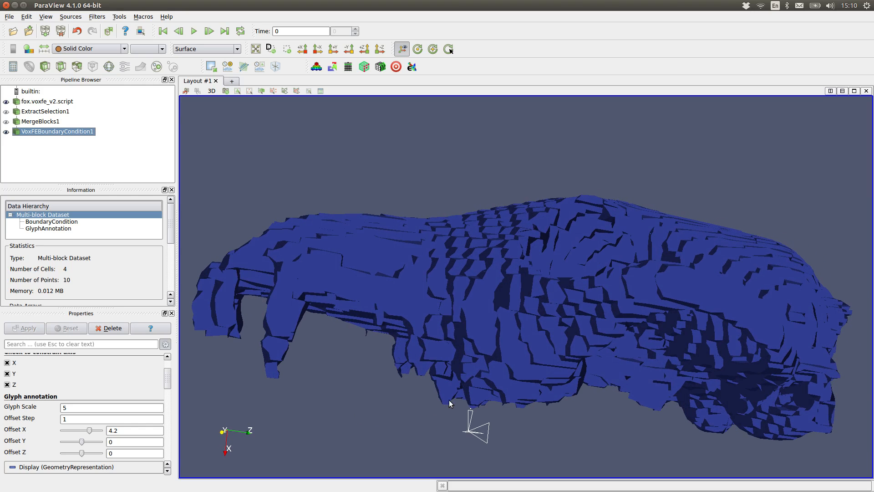
left_click_drag(412, 438, 469, 358)
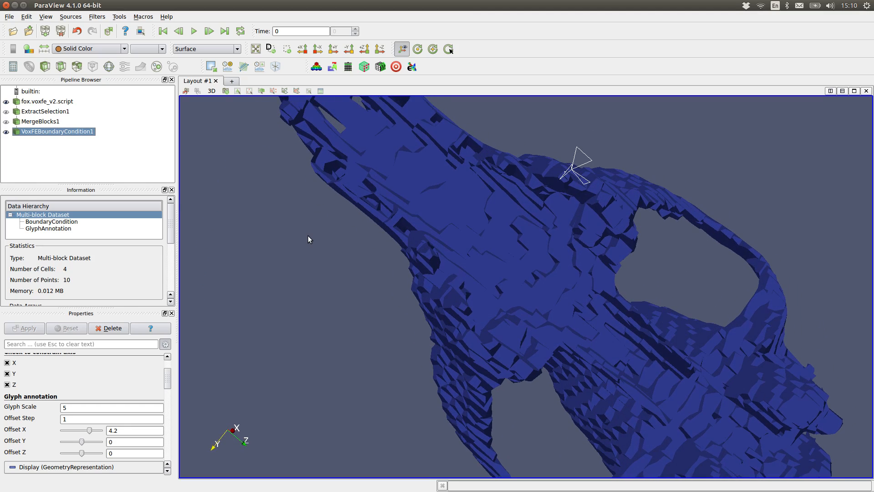
left_click_drag(345, 278, 298, 314)
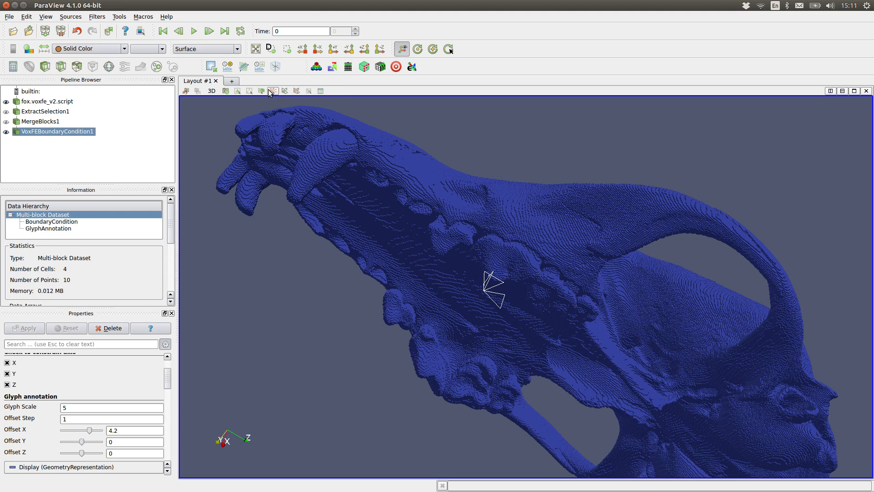
left_click(249, 91)
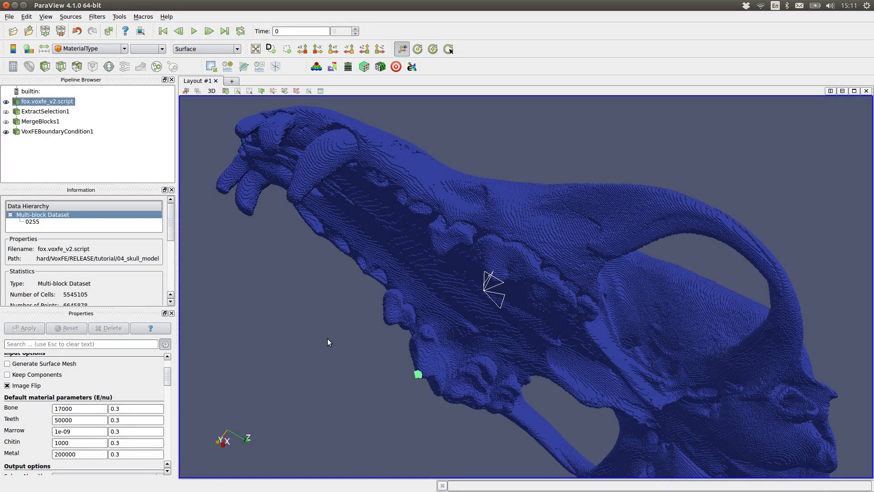
Narrow the surface point selection on the opposite cheek tooth to a tiny area at the middle of the selected patch.
left_click_drag(327, 338, 354, 302)
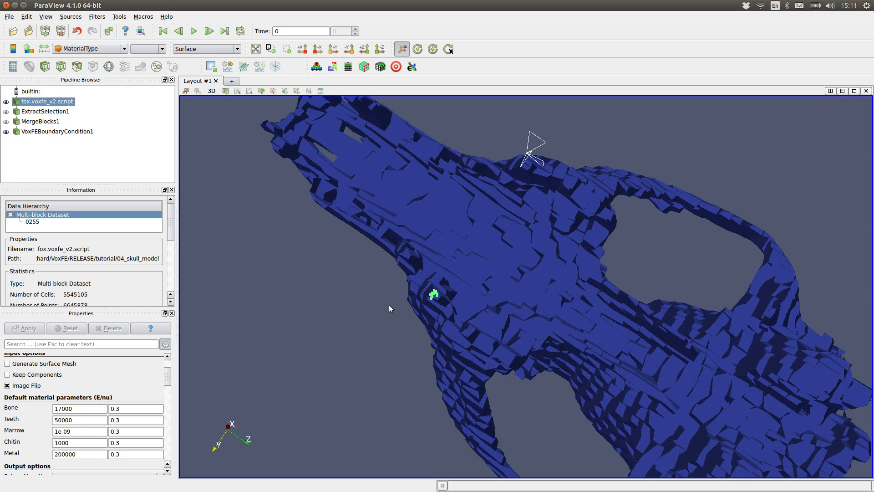
mouse_move(388, 305)
middle_mouse_down()
mouse_move(389, 318)
mouse_move(404, 301)
middle_mouse_up()
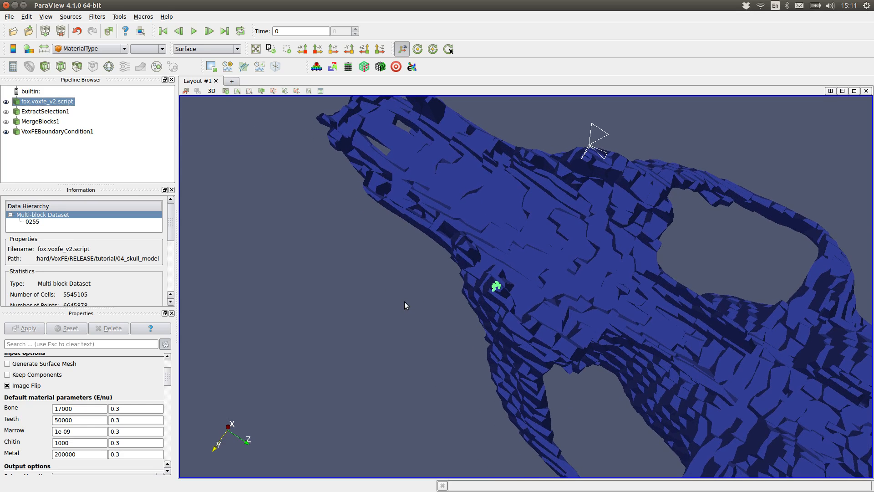
right_click_drag(404, 329, 411, 407)
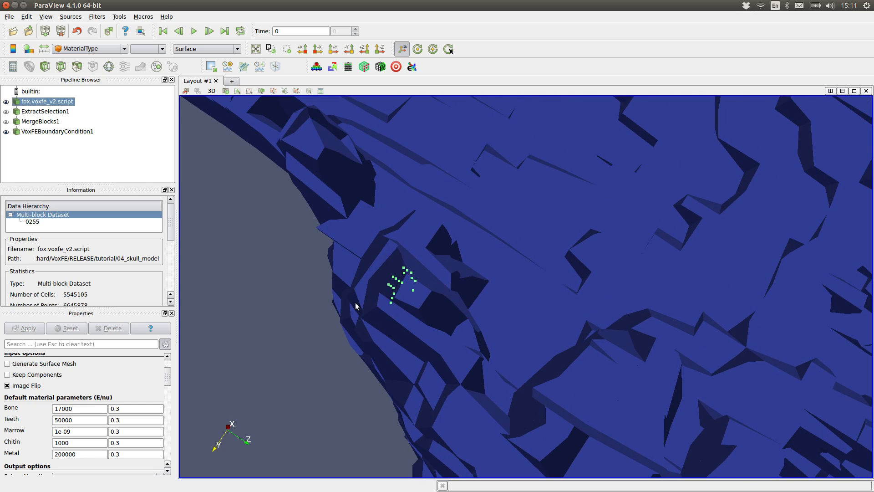
middle_click_drag(359, 301, 440, 282)
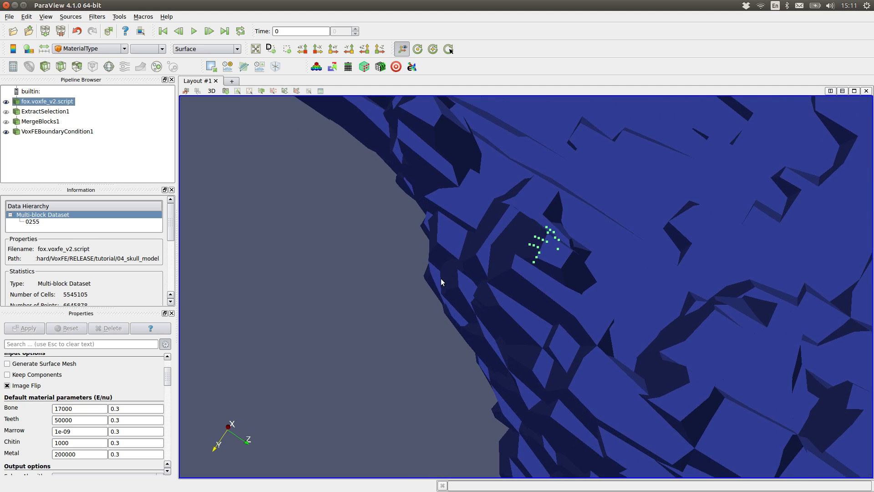
right_click_drag(446, 282, 441, 309)
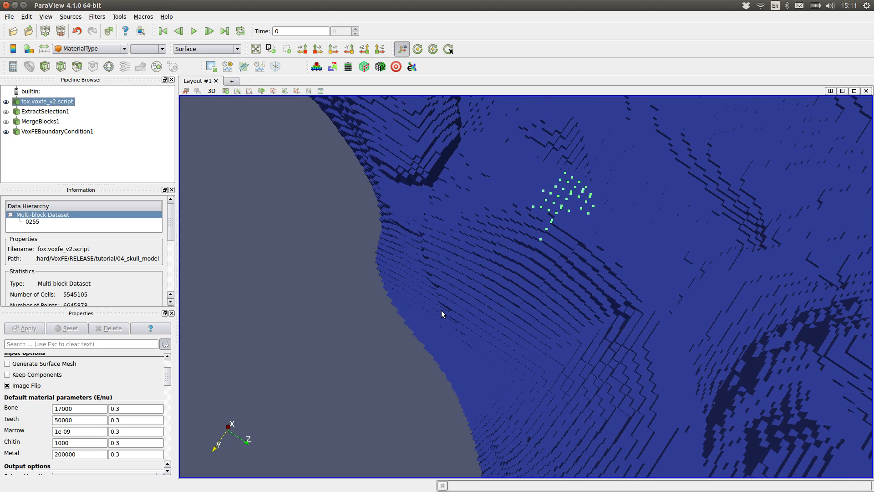
left_click_drag(381, 318, 378, 322)
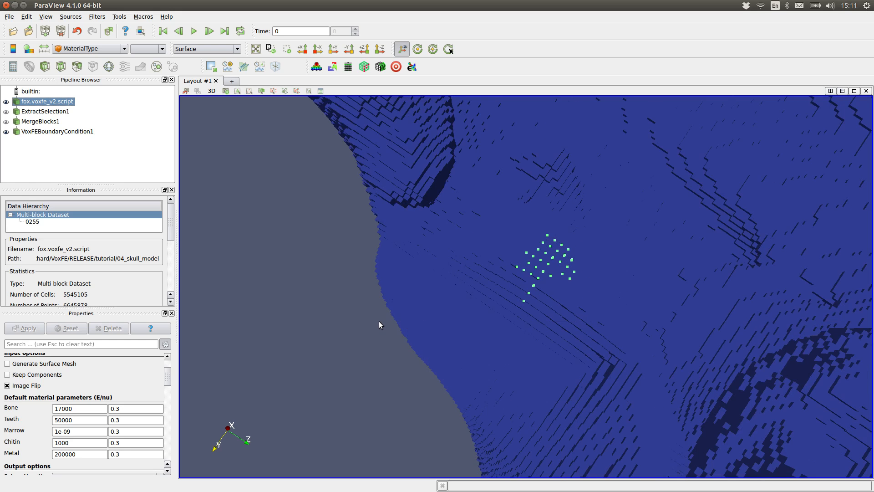
right_click_drag(380, 321, 377, 340)
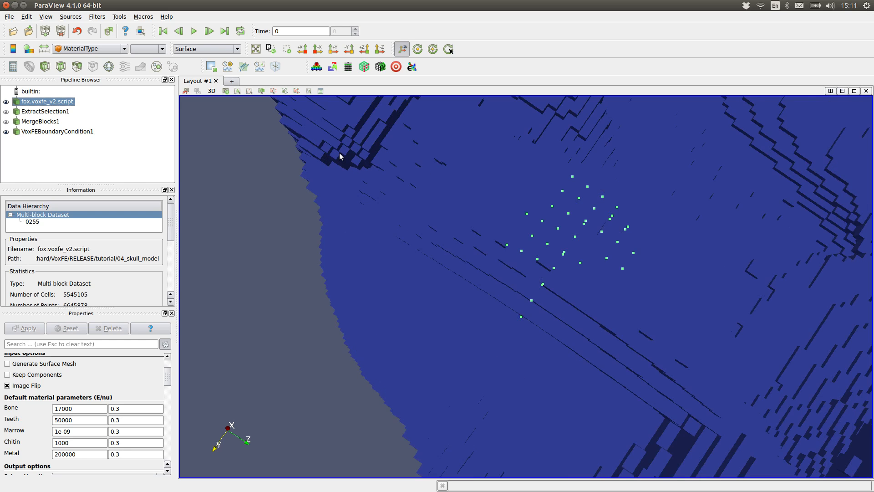
left_click(249, 91)
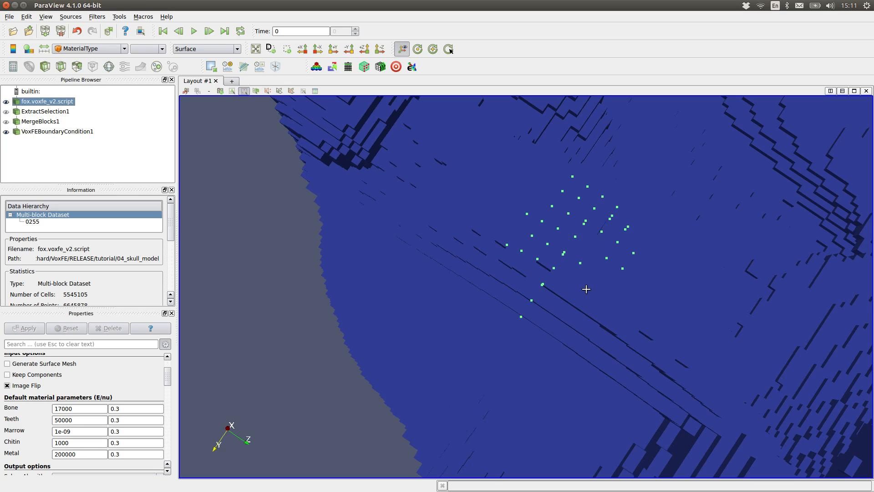
left_click(649, 270)
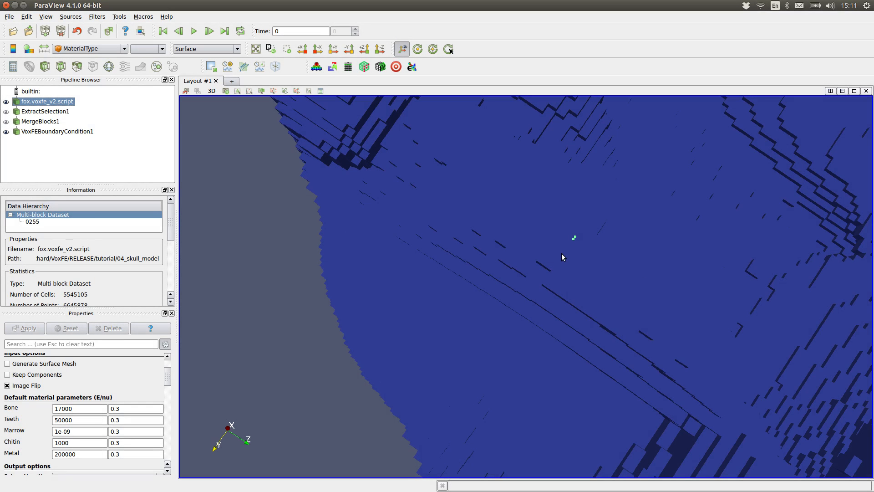
Reduce the selection on the opposite cheek tooth to a single node and extract it.
scroll(557, 257, "up", 5)
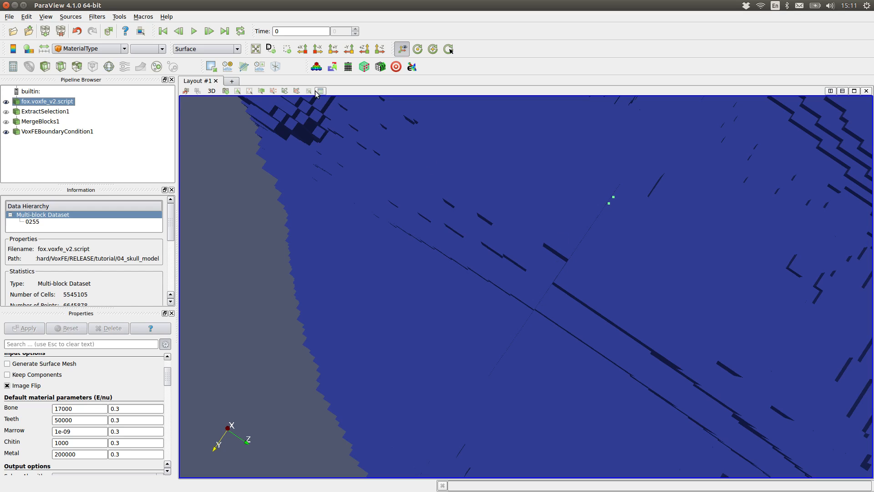
left_click(250, 91)
right_click_drag(609, 244, 618, 92)
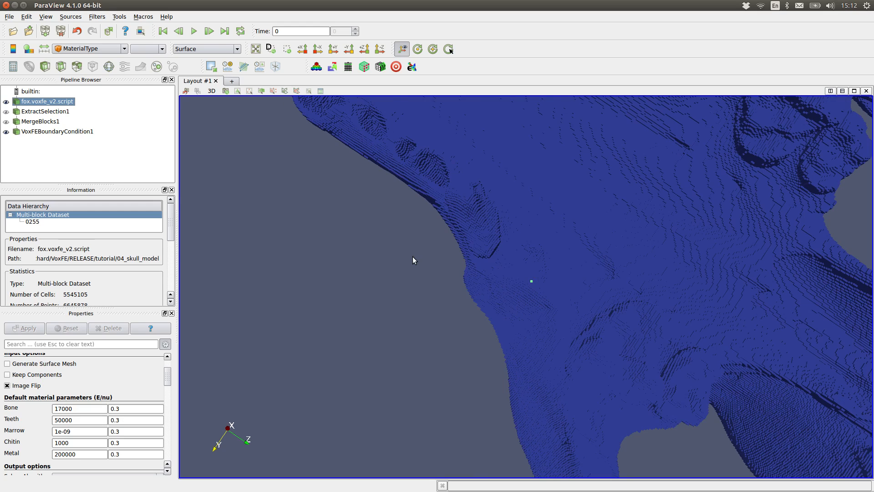
right_click_drag(413, 256, 427, 187)
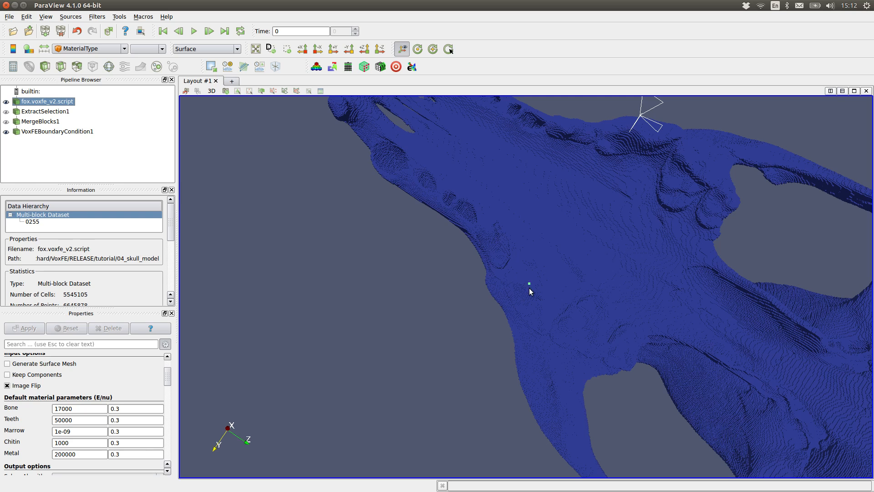
left_click(212, 66)
left_click(36, 329)
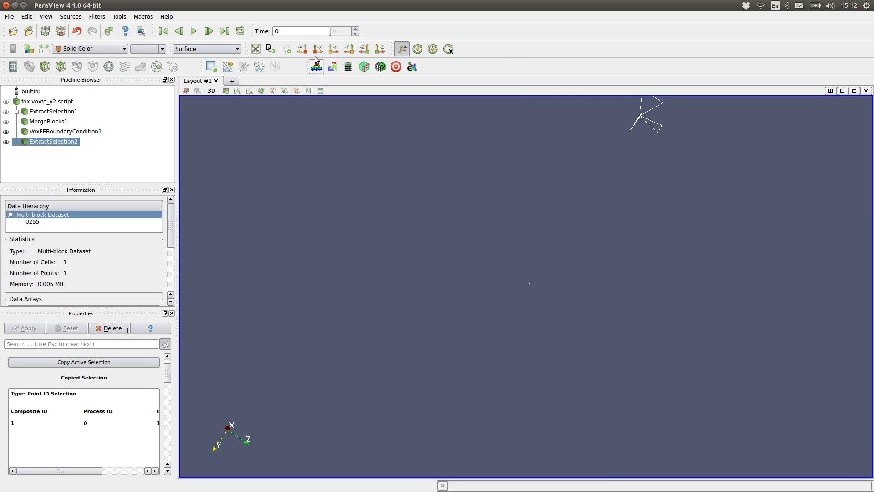
Add a Nodal constraint boundary condition to the newly extracted node, constraining only the X and Z axes.
left_click(348, 67)
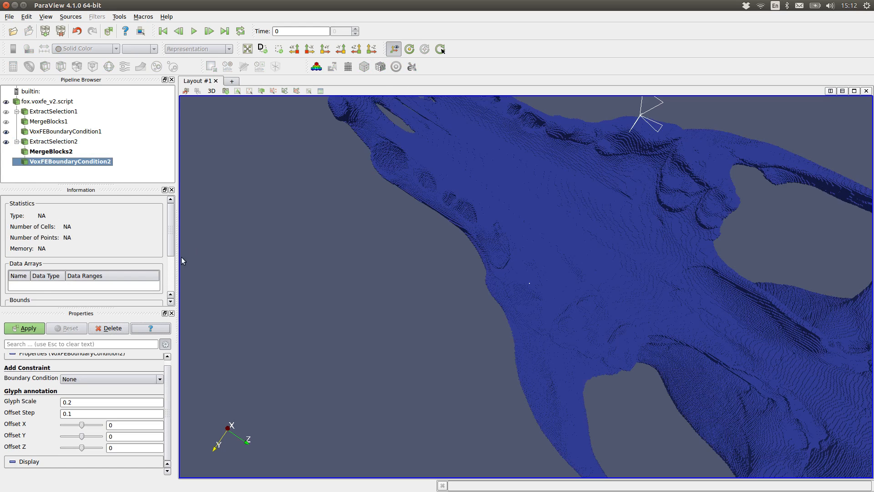
left_click(158, 379)
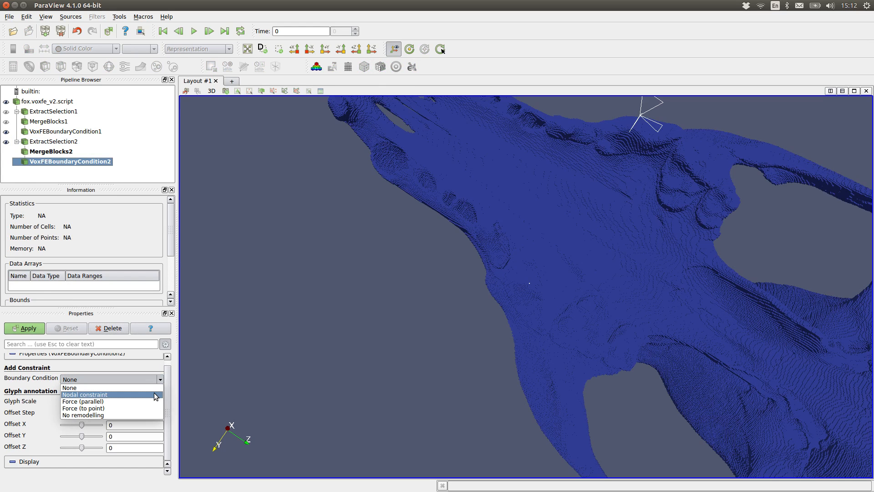
left_click(154, 393)
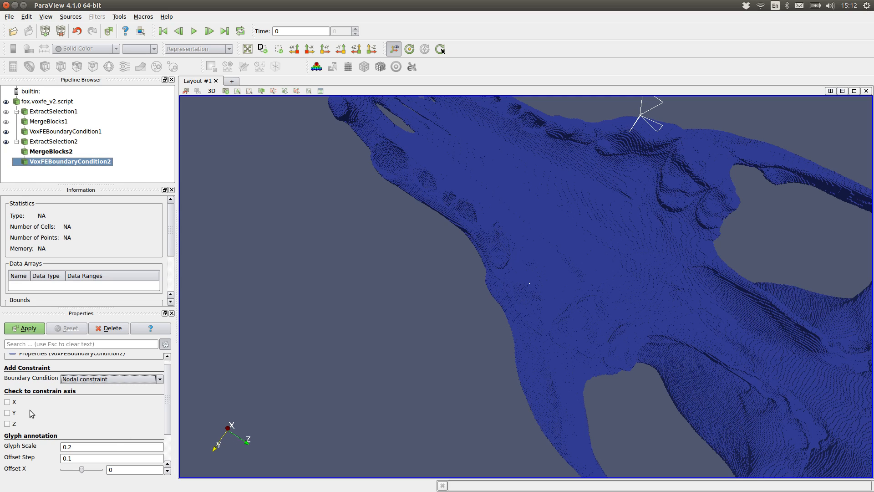
left_click(7, 401)
left_click(7, 423)
Set the second constraint's glyph scale to 5, offset step to 1 and X offset to 4.6, and apply the boundary condition.
left_click(106, 446)
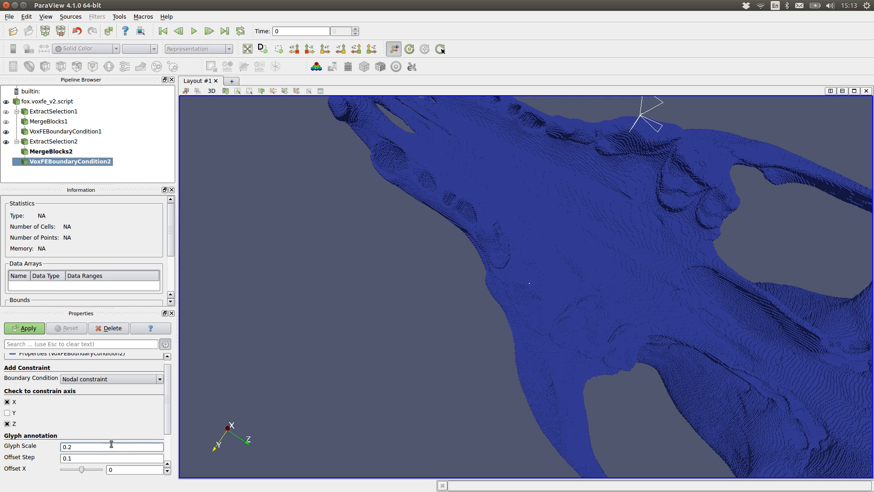
key("BackSpace")
key("BackSpace")
type("5")
left_click(95, 455)
key("BackSpace")
key("BackSpace")
key("BackSpace")
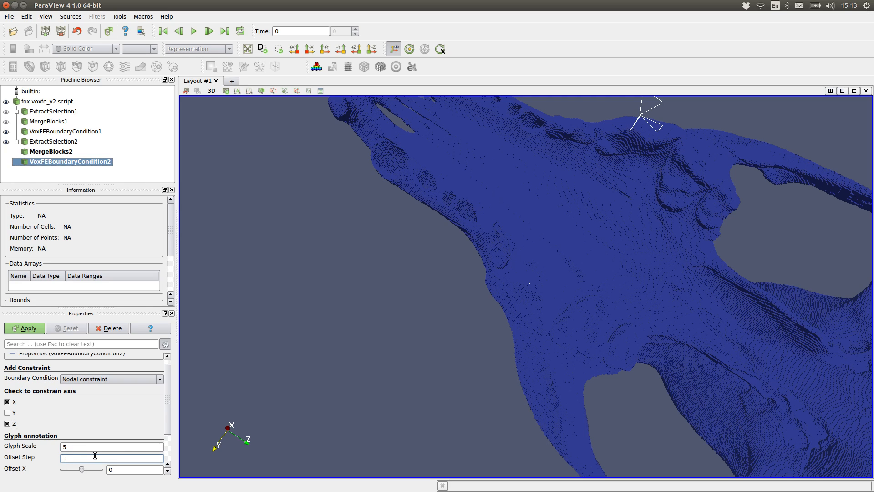
scroll(96, 430, "down", 2)
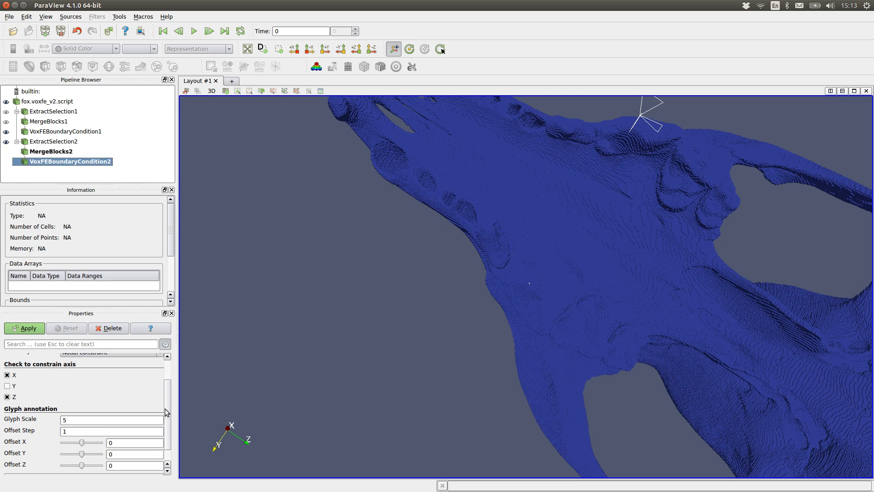
left_click(82, 434)
left_click_drag(82, 433, 90, 435)
left_click(27, 327)
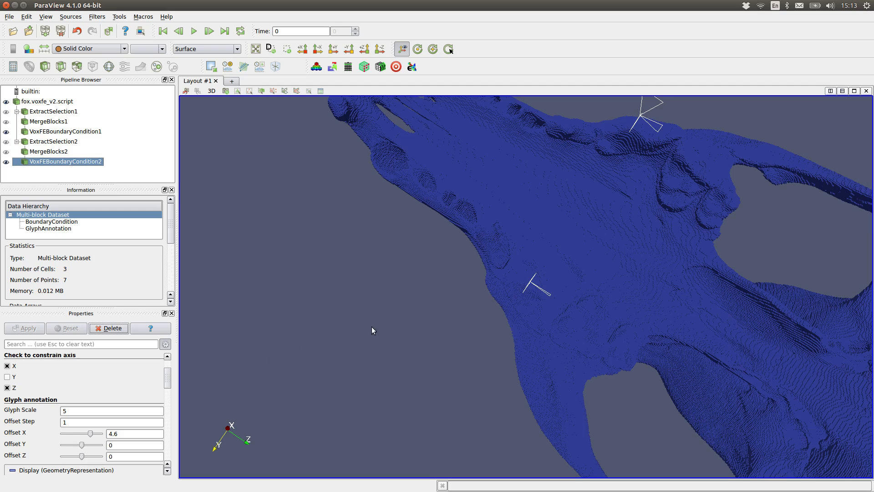
left_click_drag(374, 280, 351, 370)
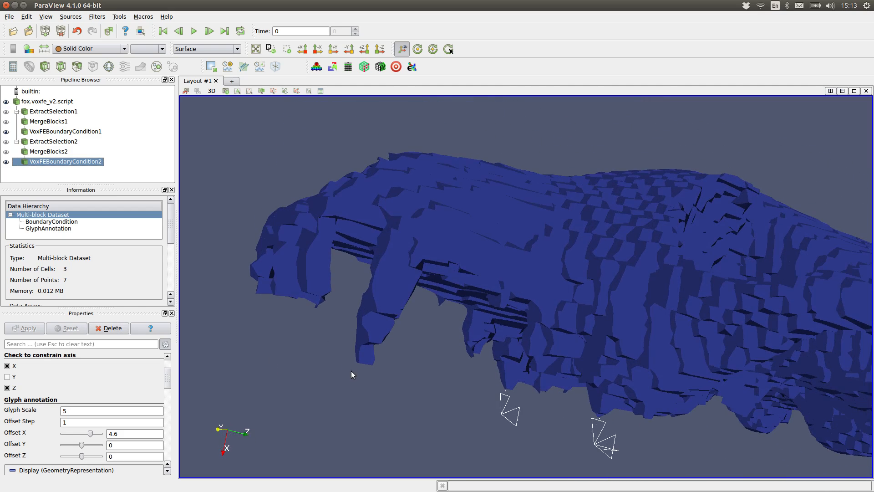
Select a small patch of surface points at the tip of the long canine tooth.
mouse_move(350, 371)
left_mouse_down()
mouse_move(288, 360)
mouse_move(452, 371)
mouse_move(428, 372)
mouse_move(425, 353)
mouse_move(358, 371)
left_mouse_up()
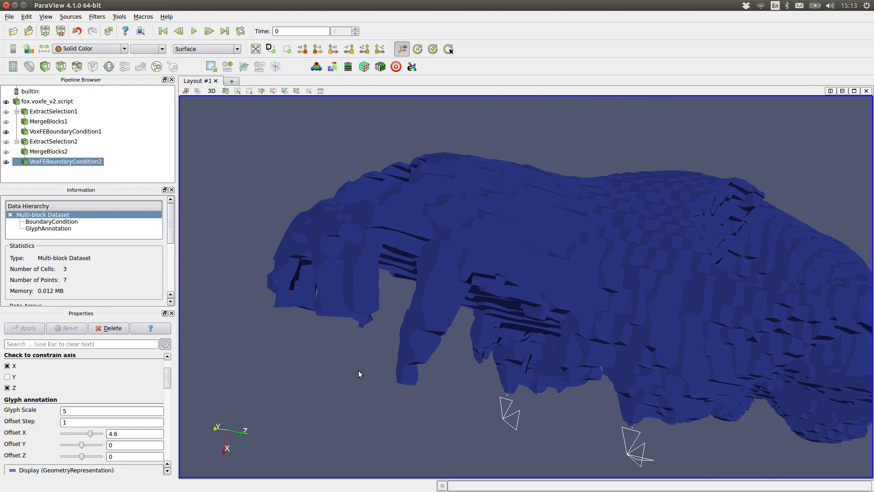
left_click_drag(425, 371, 426, 372)
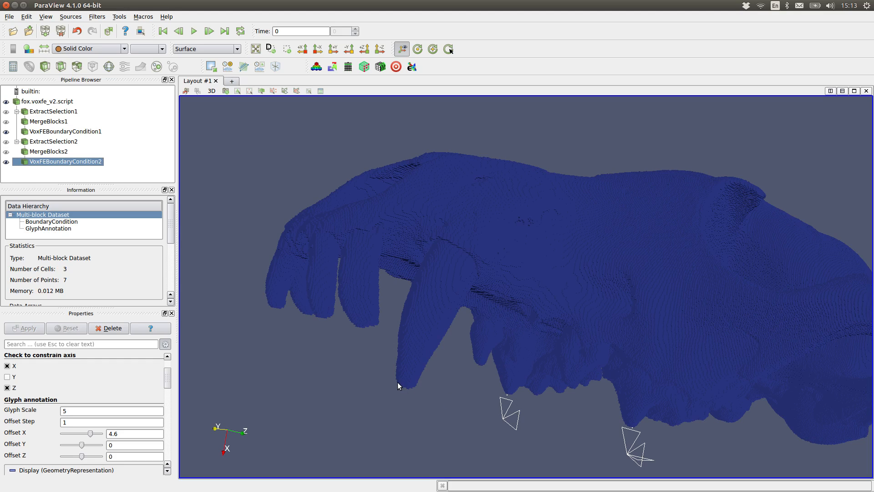
left_click_drag(388, 395, 577, 413)
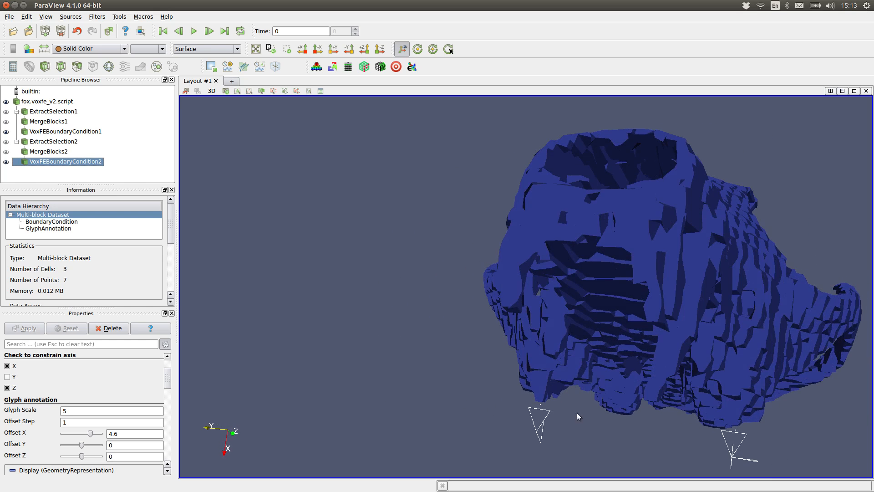
left_click_drag(618, 429, 564, 425)
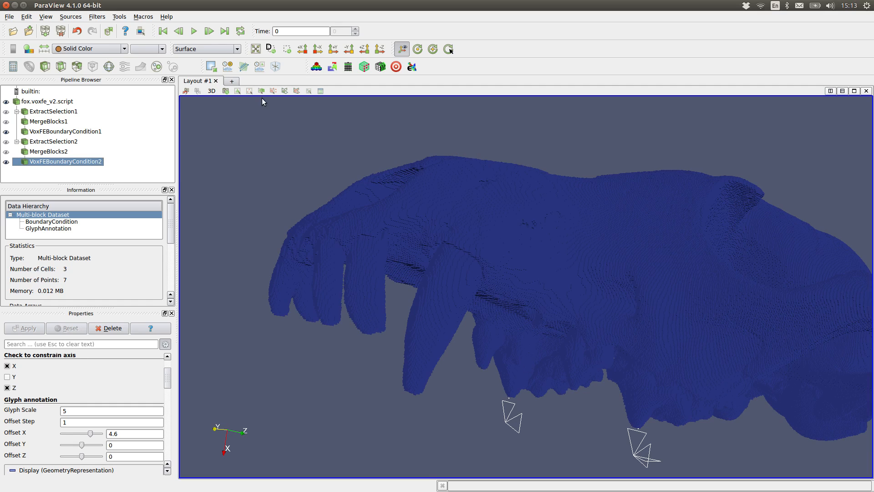
left_click(249, 90)
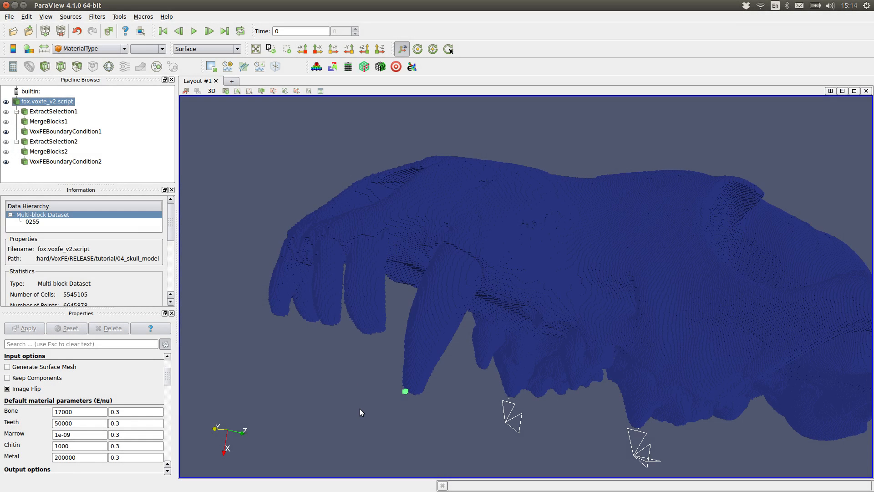
Reduce the selection at the canine tip to a single surface node, viewed from the underside of the skull.
left_click_drag(351, 426, 389, 354)
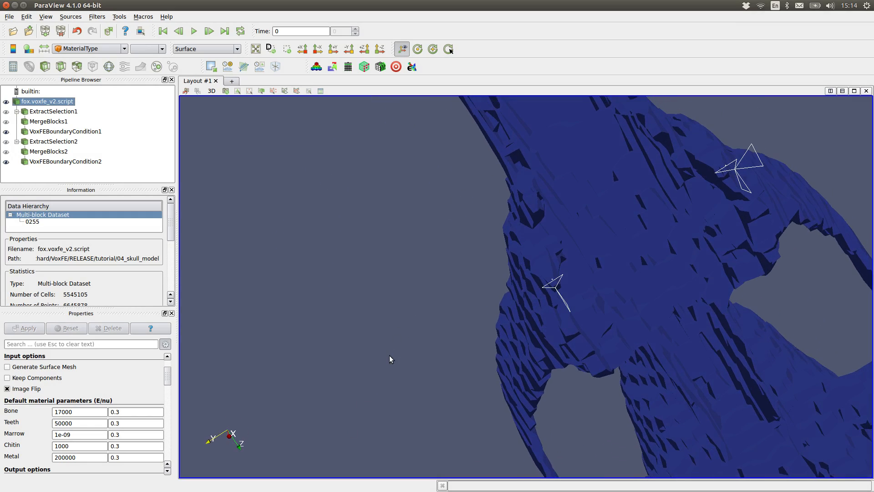
middle_click_drag(481, 262, 466, 406)
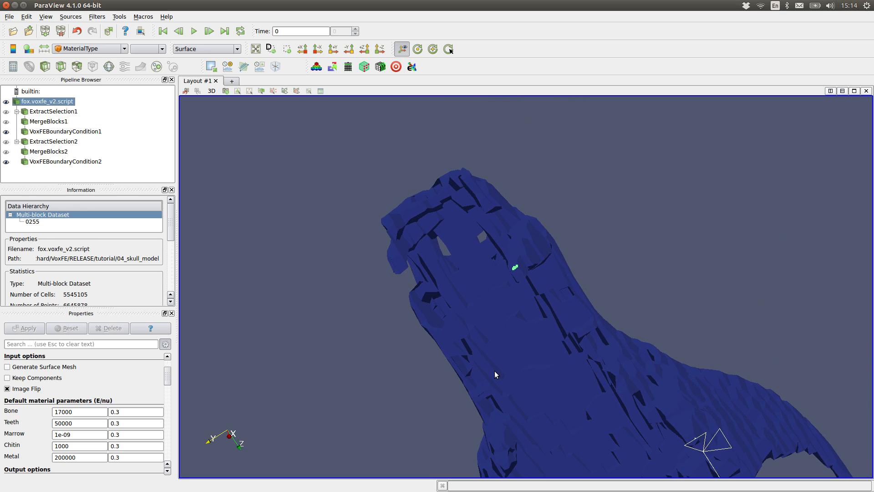
right_click_drag(537, 325, 539, 371)
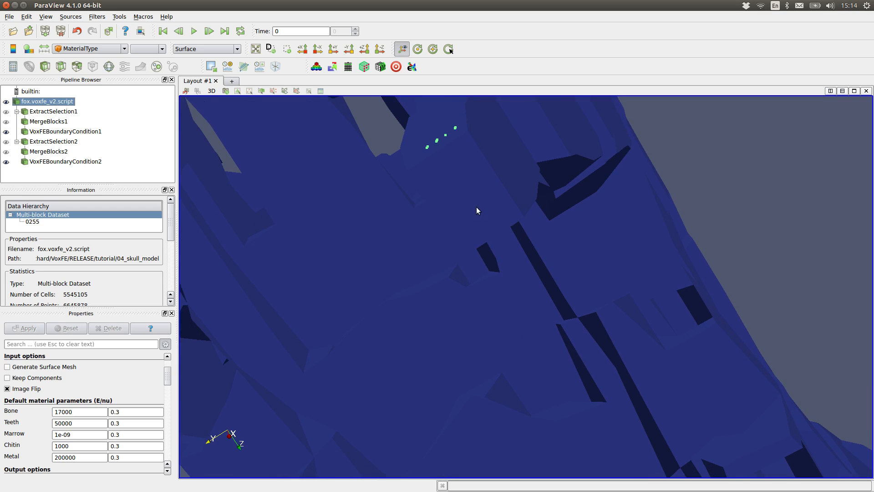
left_click_drag(474, 211, 477, 214)
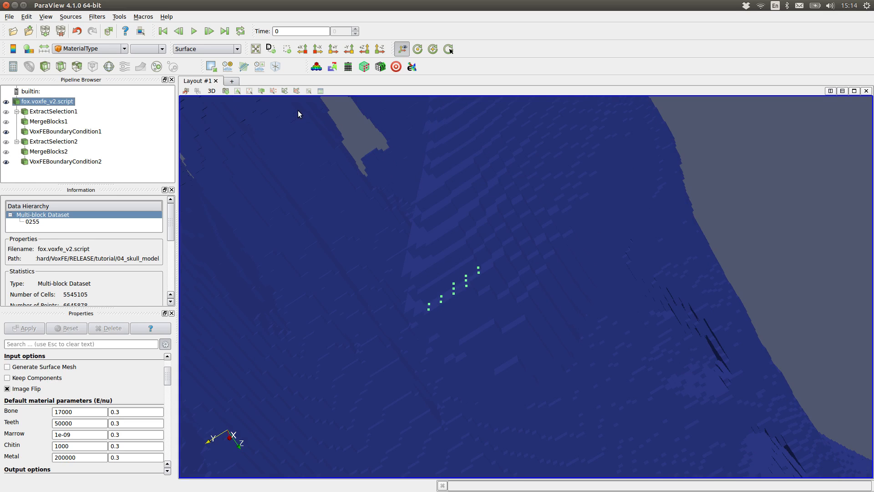
scroll(296, 197, "up", 2)
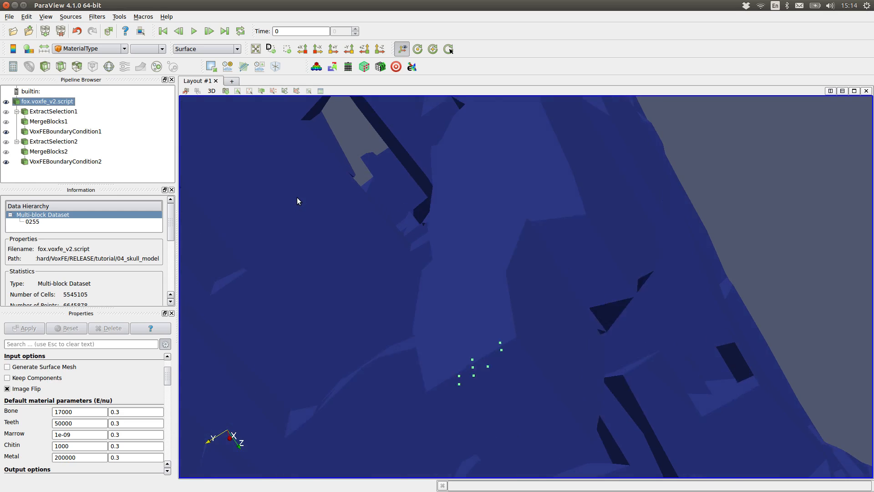
middle_click_drag(297, 197, 299, 196)
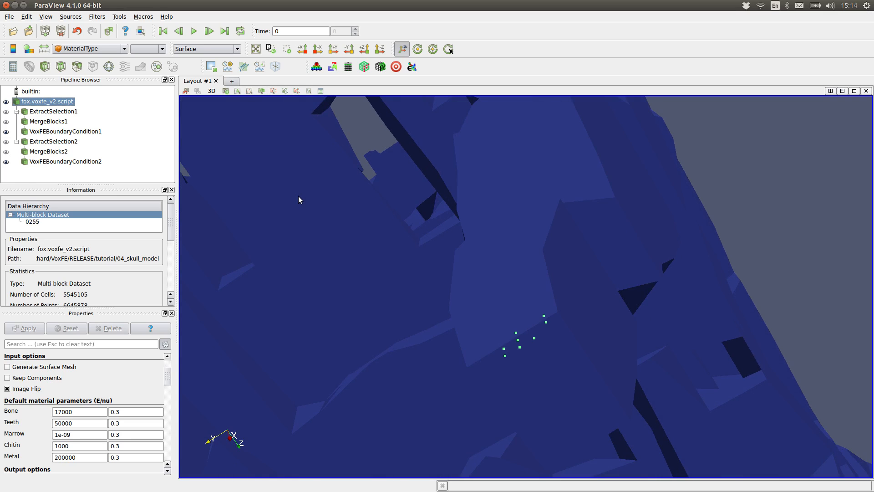
left_click(249, 91)
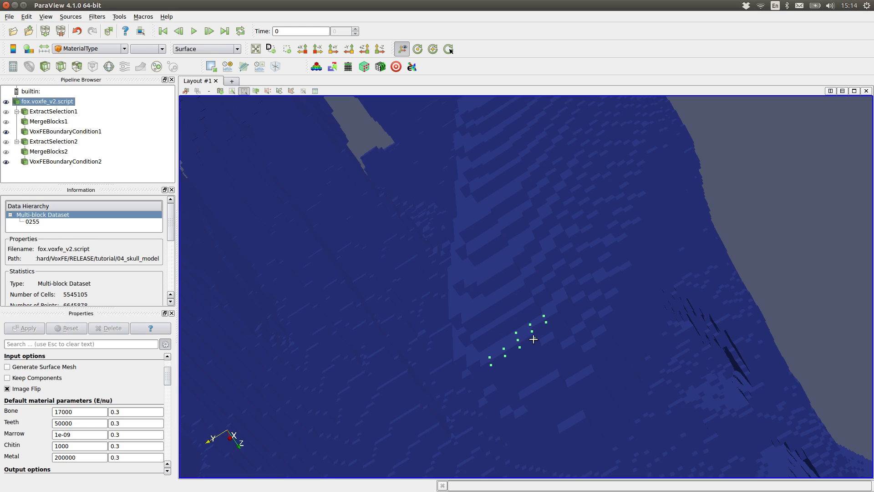
left_click_drag(530, 335, 540, 345)
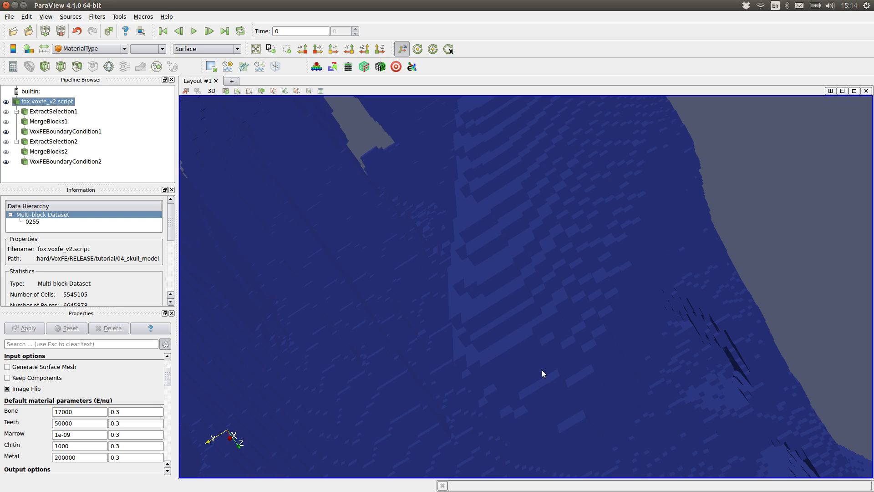
left_click(249, 91)
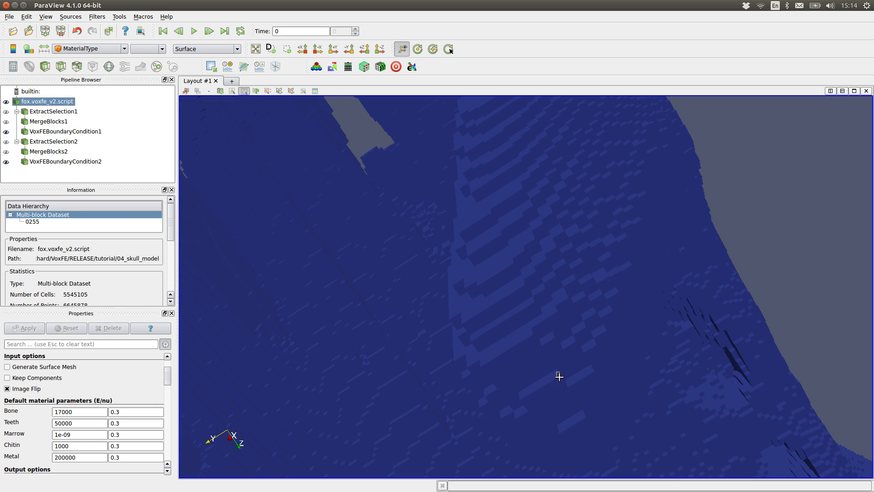
left_click(566, 406)
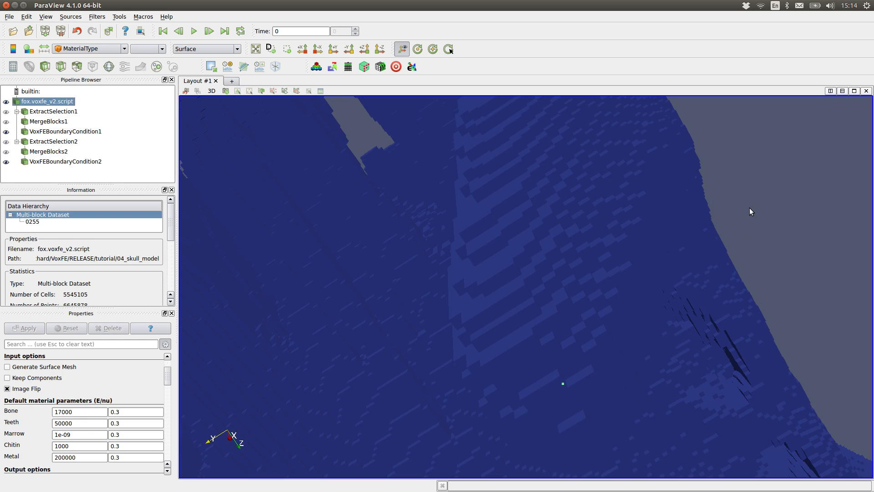
Check the selected node's position on the canine from the side and extract it as a new selection.
scroll(752, 209, "down", 10)
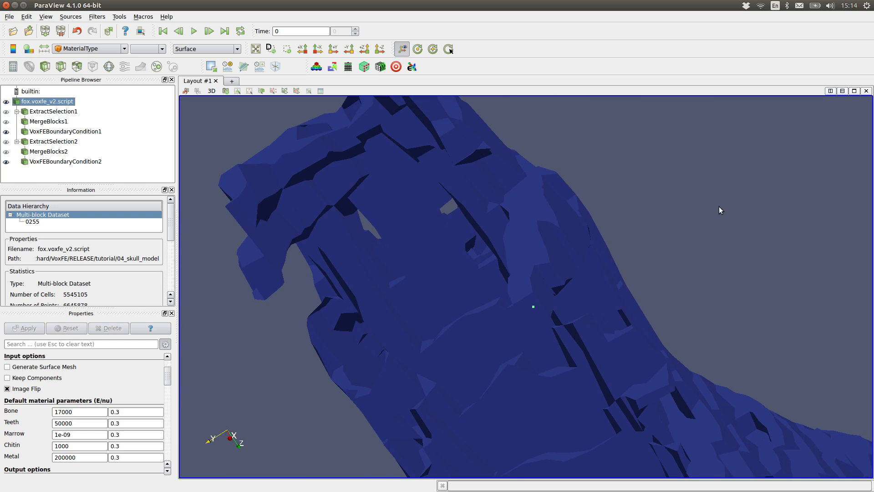
scroll(719, 206, "down", 5)
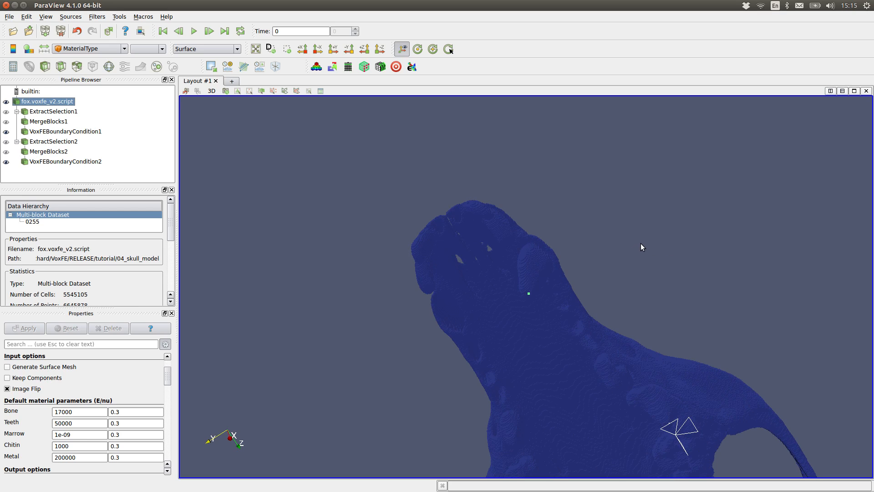
left_click_drag(571, 213, 425, 191)
left_click_drag(492, 280, 495, 285)
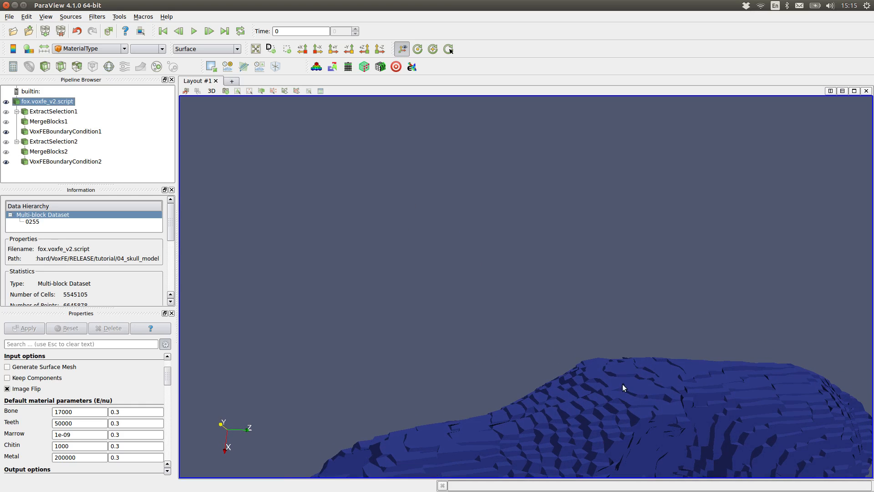
middle_click_drag(550, 285, 590, 214)
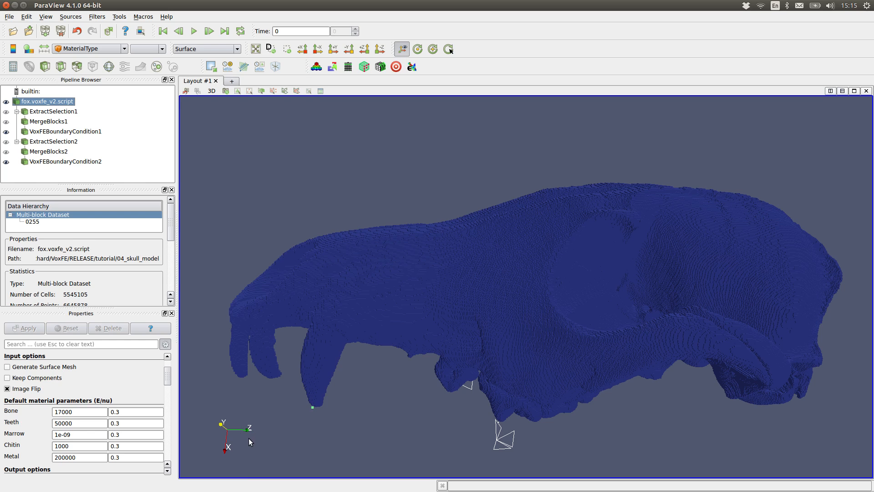
left_click_drag(264, 435, 286, 411)
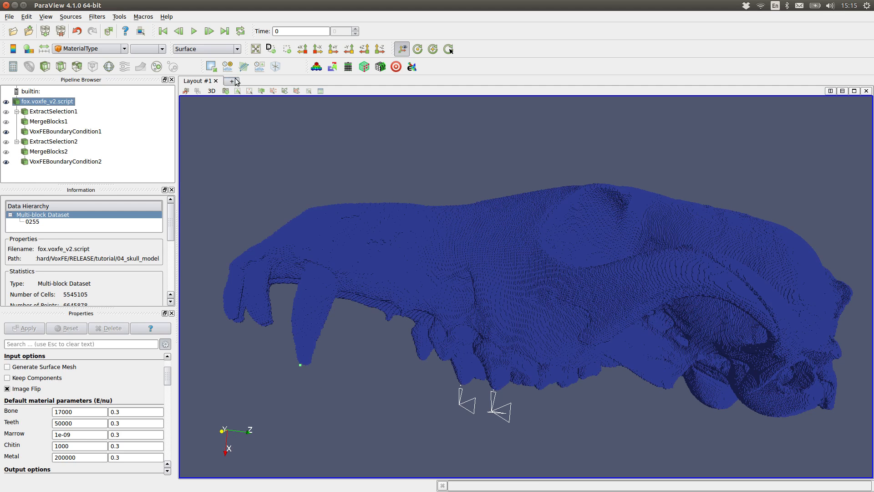
left_click(211, 66)
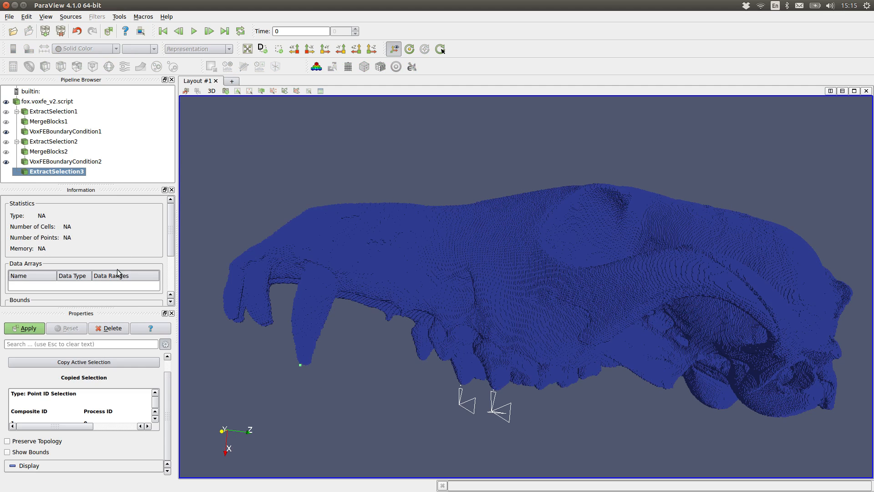
left_click(39, 328)
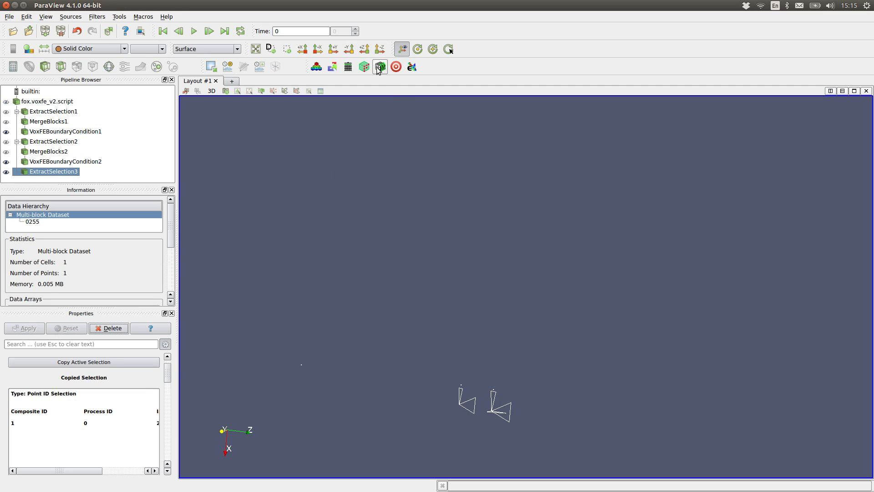
Add a Nodal constraint boundary condition to the extracted canine node, constraining only the X axis.
left_click(349, 68)
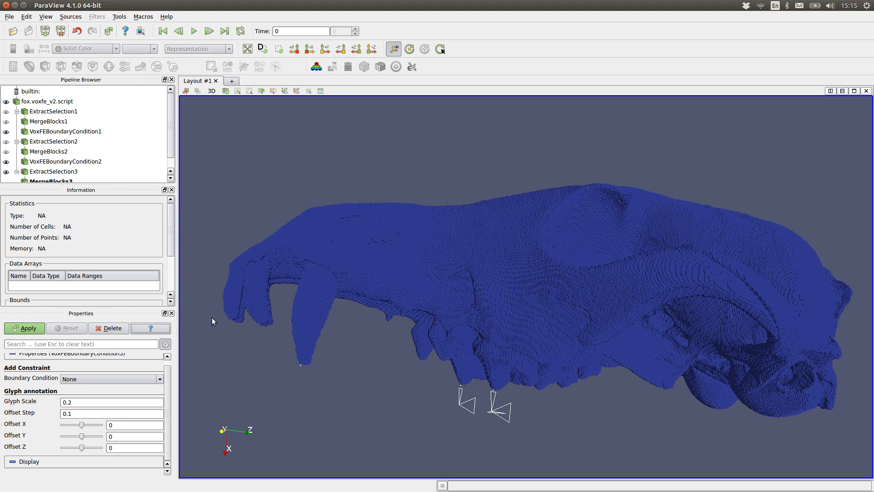
left_click(156, 381)
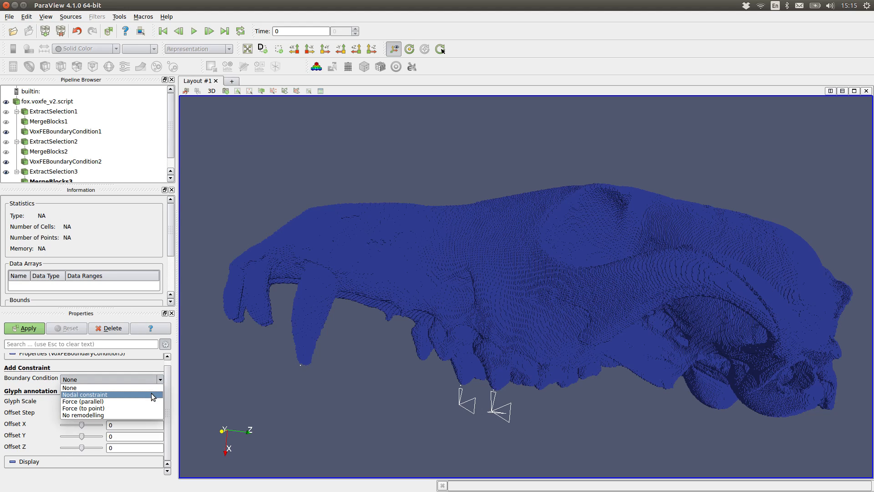
left_click(151, 393)
left_click(7, 402)
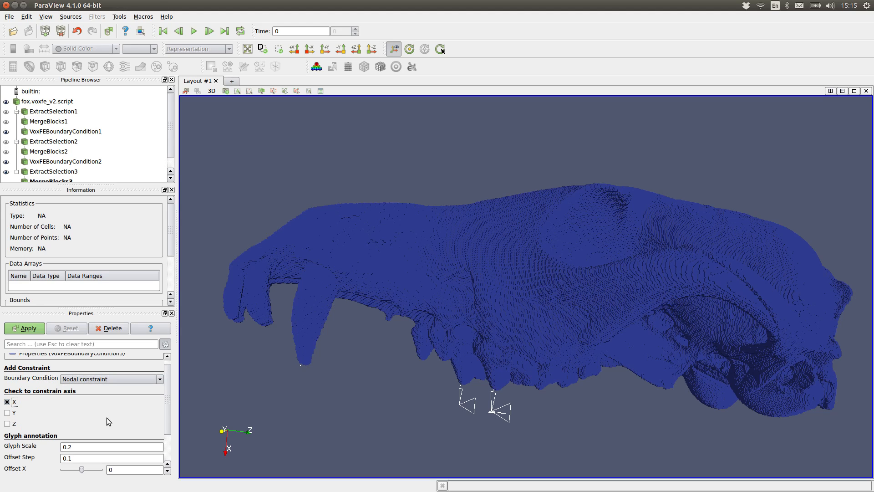
Set the canine constraint's glyph scale to 5, offset step to 1 and X offset to 4, and apply the boundary condition.
double_click(97, 446)
key("BackSpace")
type("5")
left_click(83, 458)
key("BackSpace")
key("BackSpace")
type("1")
left_click_drag(84, 469, 91, 472)
left_click(26, 328)
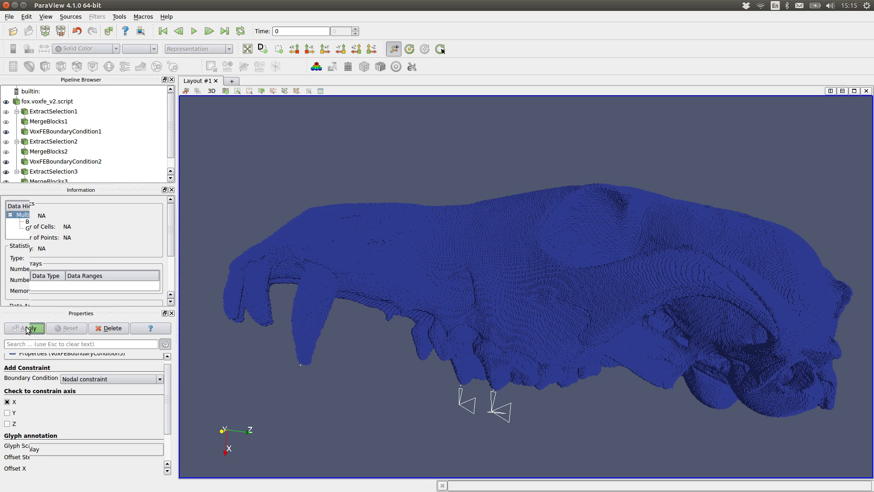
Colour the boundary condition glyphs with the VoxFE display macro and inspect the three constraints around the skull.
left_click_drag(296, 389, 329, 286)
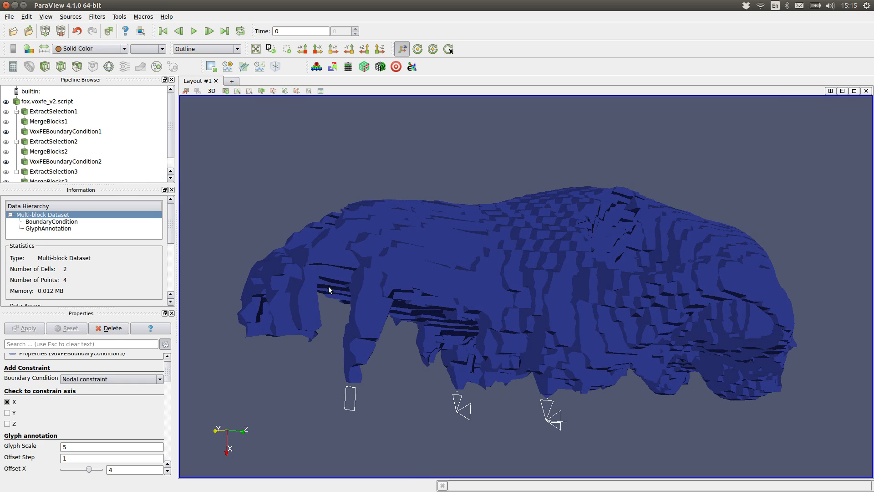
left_click(365, 68)
left_click_drag(300, 403, 258, 400)
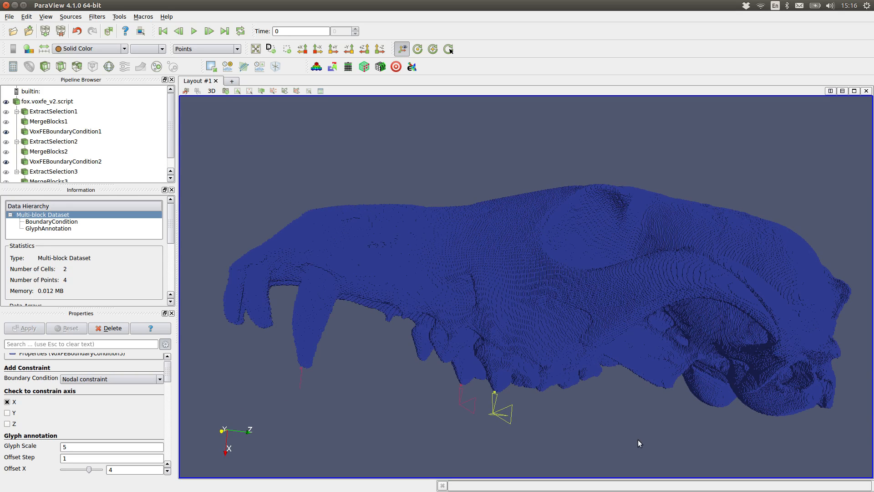
left_click_drag(652, 435, 585, 460)
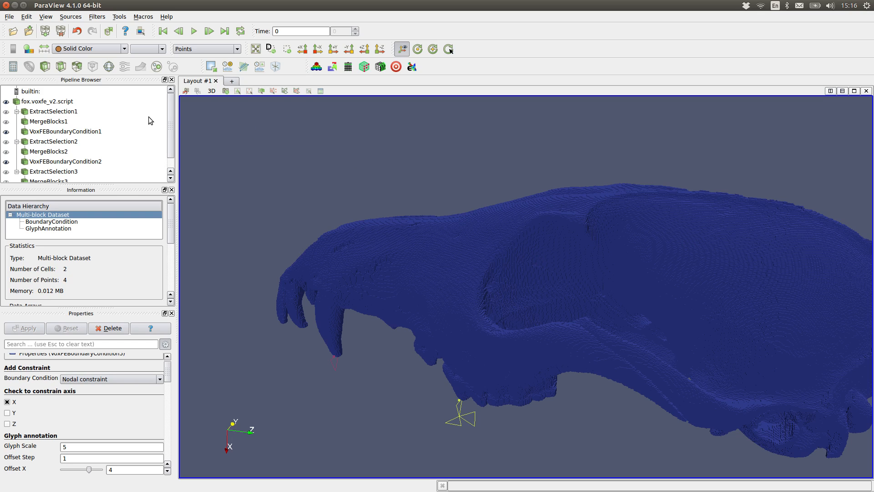
Save the ParaView state as 1.pvsm in the 04_skull_model folder.
left_click(210, 66)
left_click(13, 18)
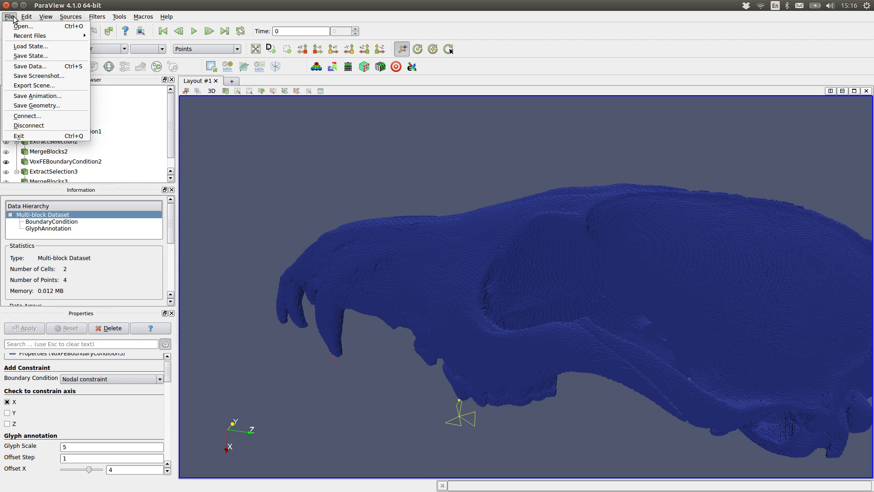
left_click(30, 56)
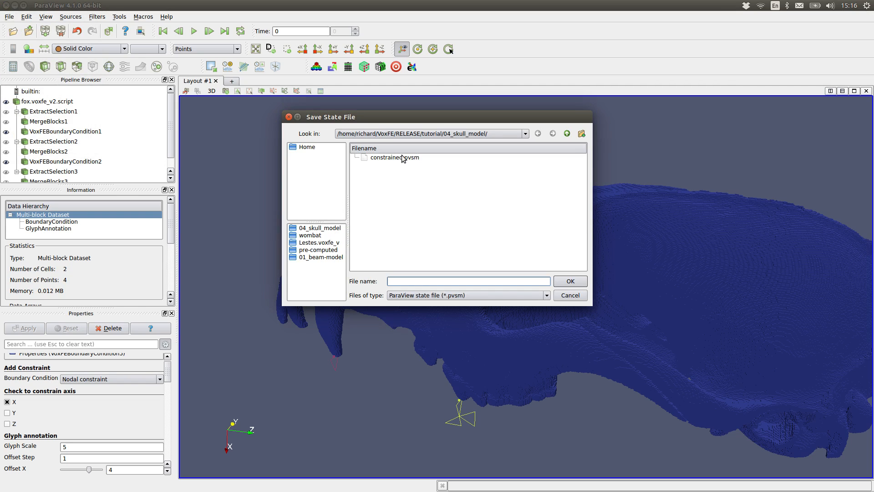
type("1")
left_click(580, 281)
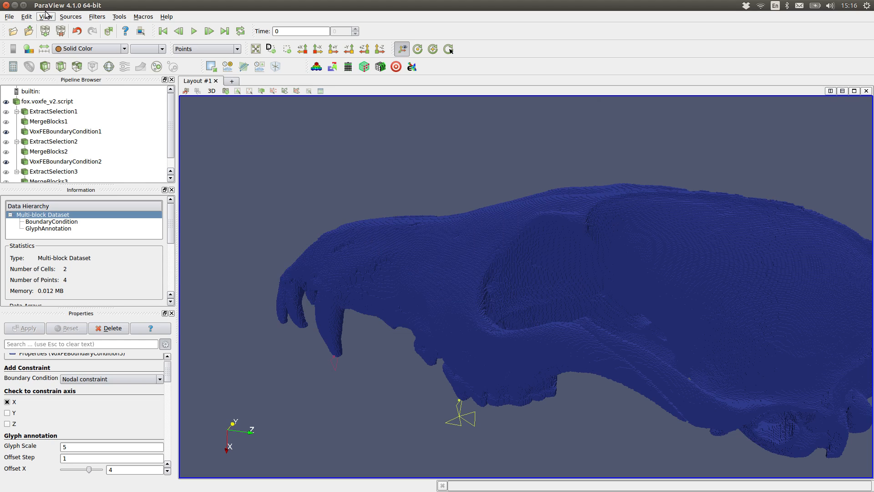
Check the state files available for loading in the 04_skull_model folder without loading any.
left_click(9, 16)
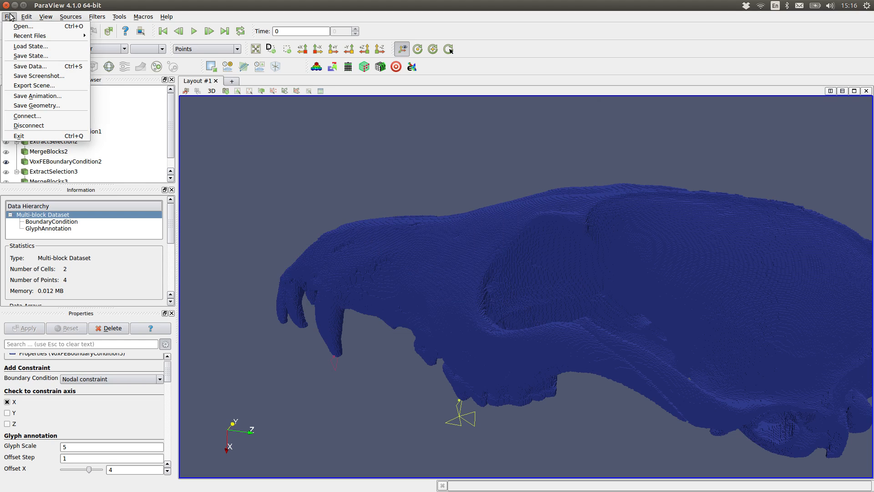
left_click(29, 47)
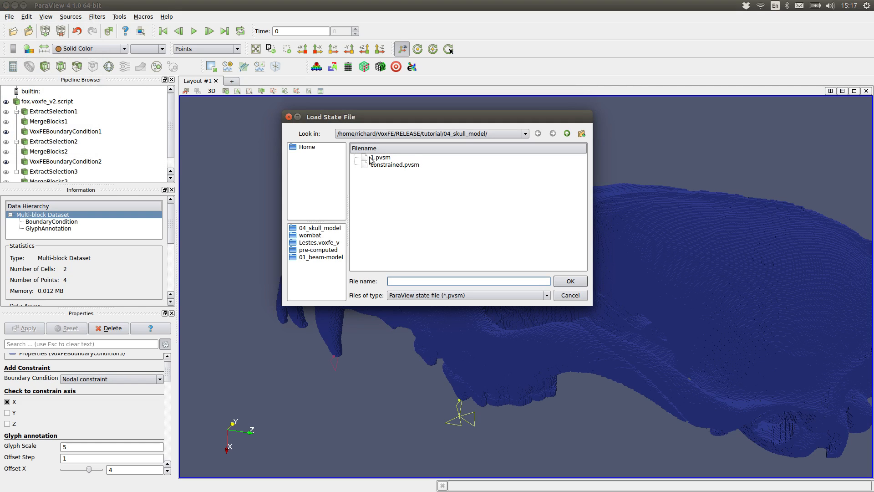
left_click(569, 296)
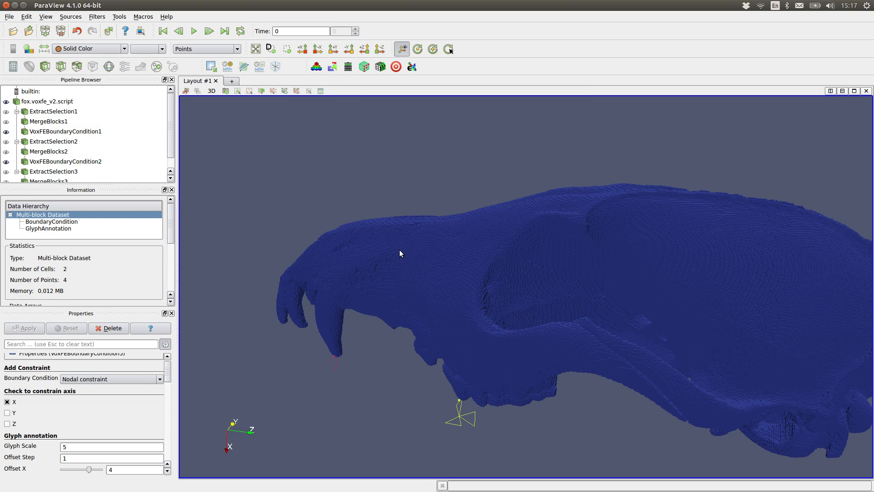
Examine the constraint glyphs on the canine and cheek teeth from several angles around the fox skull.
left_click_drag(398, 213, 432, 167)
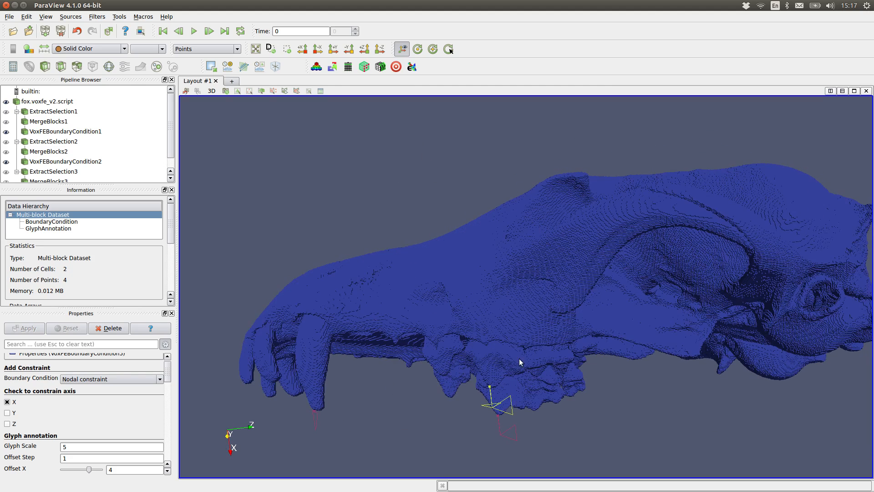
left_click_drag(501, 198, 439, 206)
mouse_move(693, 183)
left_mouse_down()
mouse_move(695, 176)
mouse_move(670, 176)
mouse_move(687, 169)
left_mouse_up()
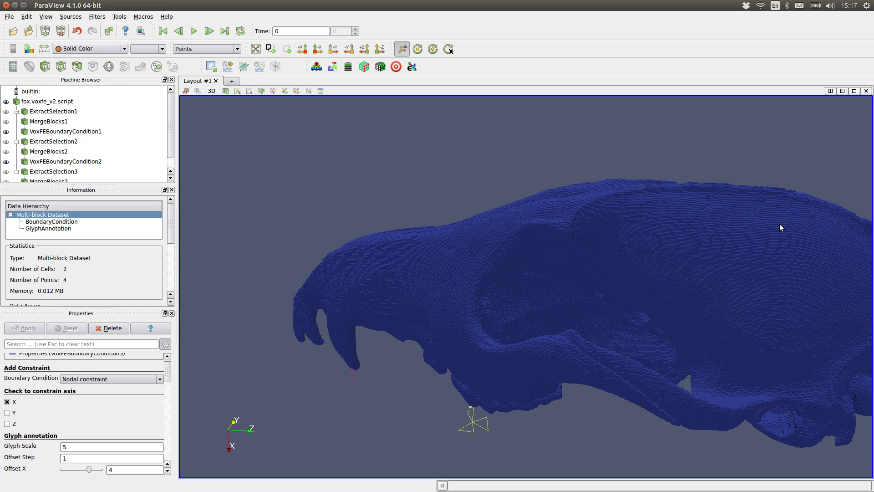
left_click_drag(566, 429, 584, 427)
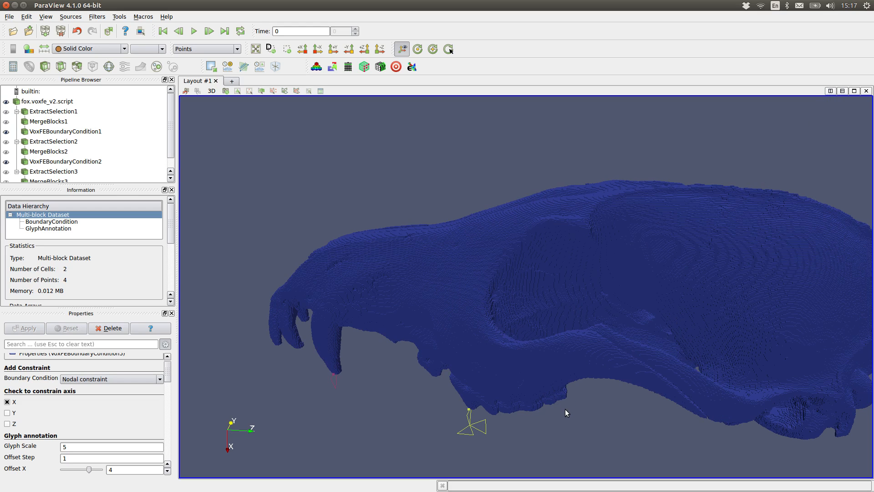
left_click_drag(545, 430, 544, 420)
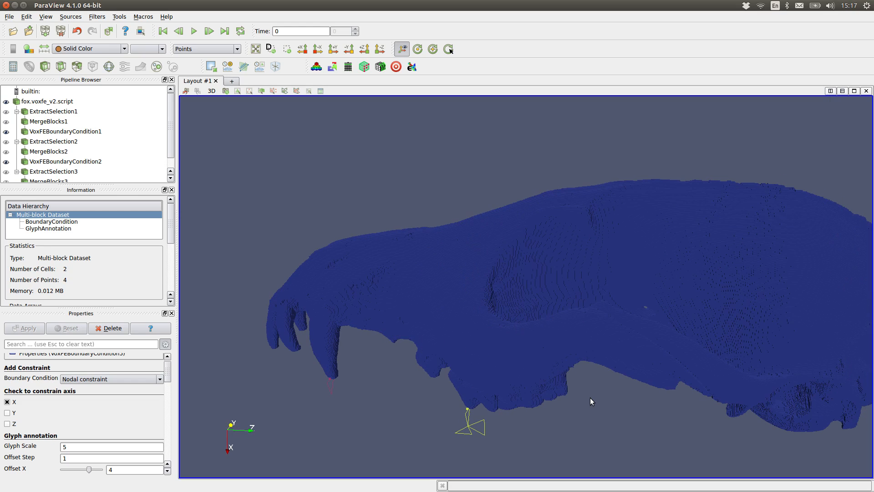
left_click_drag(595, 385, 583, 416)
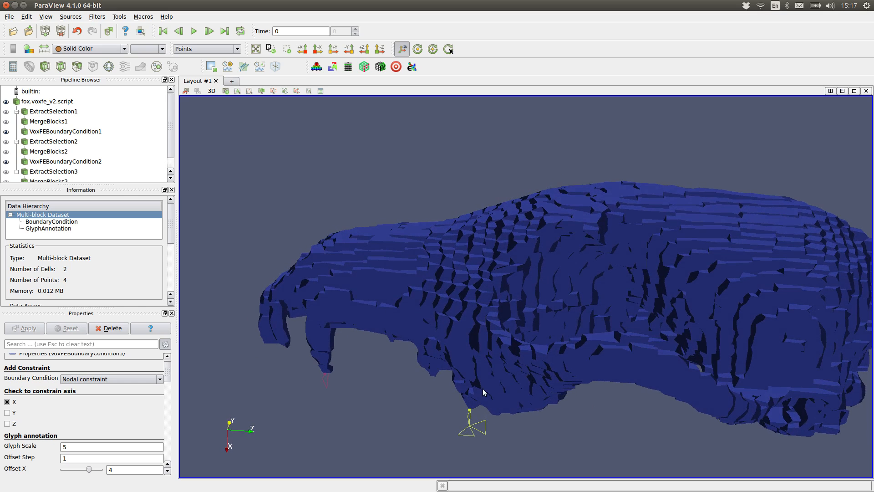
Select the fox.voxfe_v2.script model and open a spreadsheet view of its point data beside the 3D view.
left_click(42, 101)
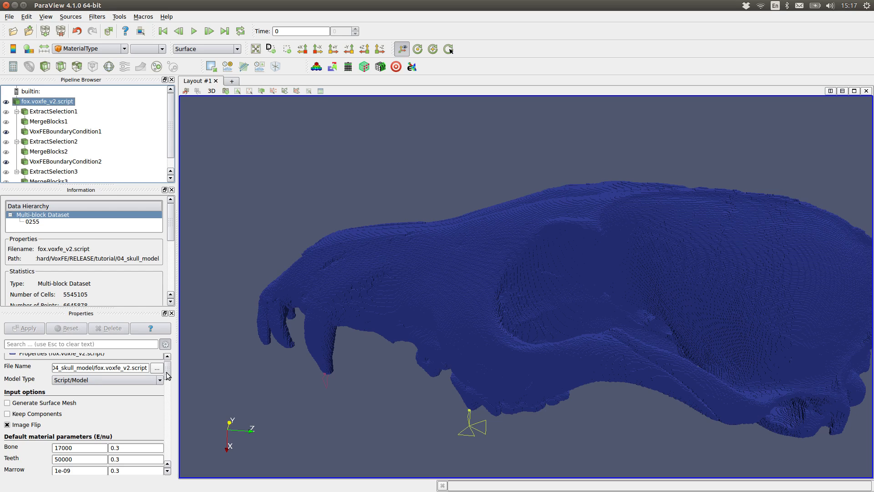
scroll(168, 376, "up", 1)
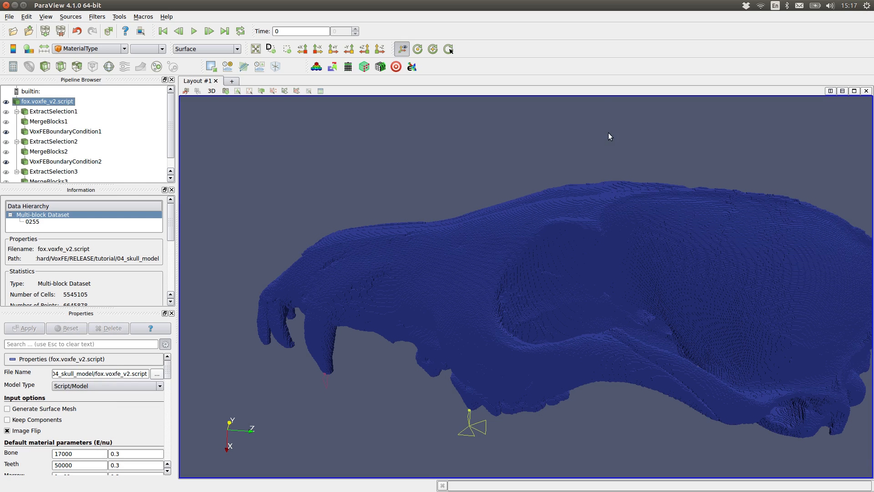
left_click(830, 90)
left_click(702, 348)
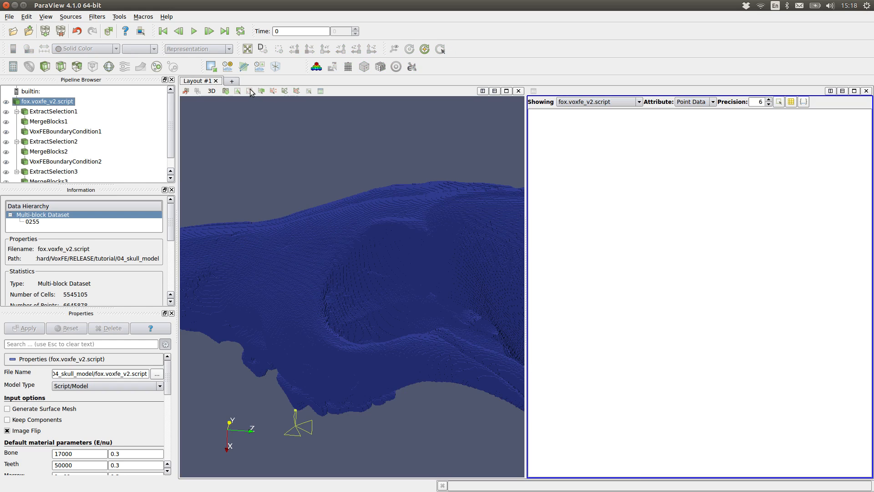
Select a small patch of points on the rear cheek tooth, inspect only those points' coordinates in the spreadsheet, and close it.
left_click(382, 402)
key("d")
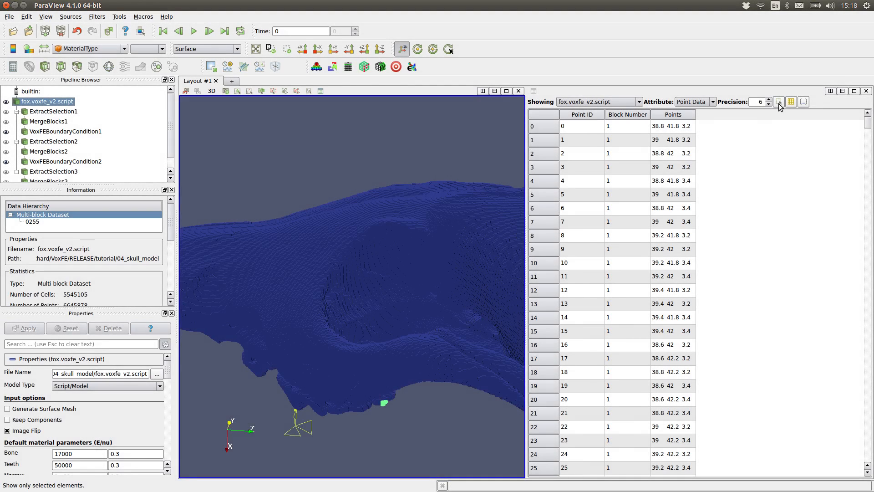
left_click(779, 102)
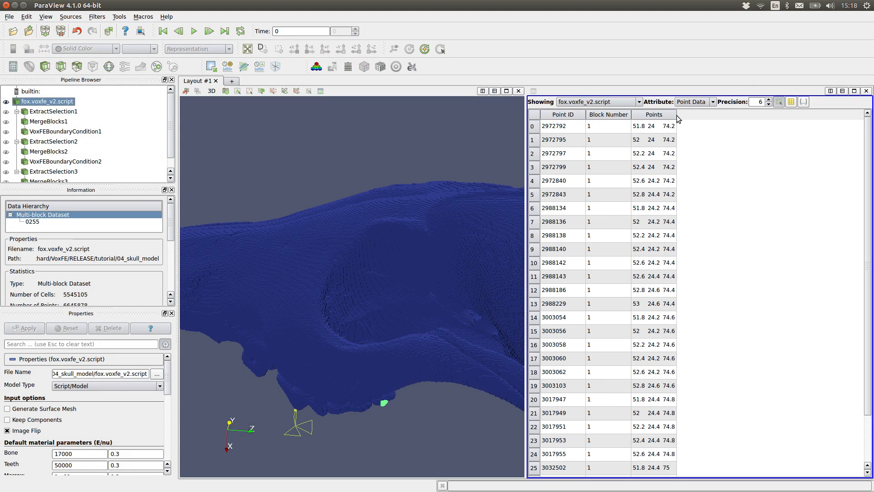
left_click_drag(677, 115, 781, 130)
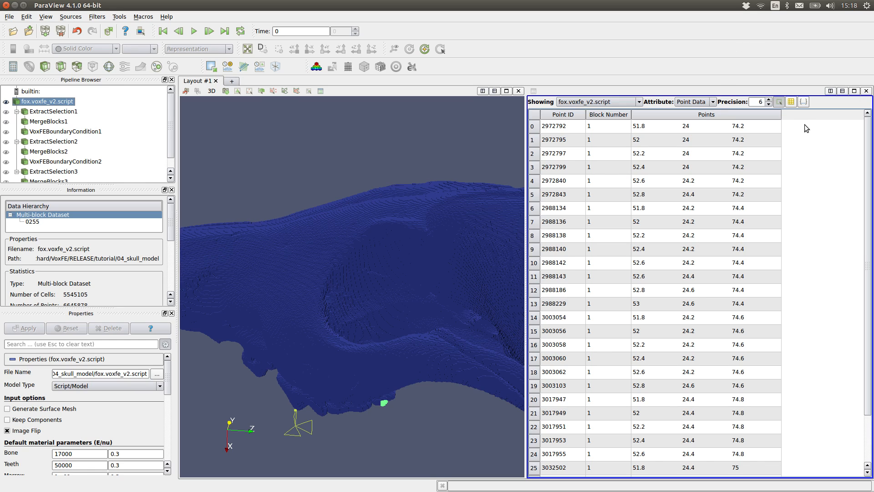
left_click(866, 91)
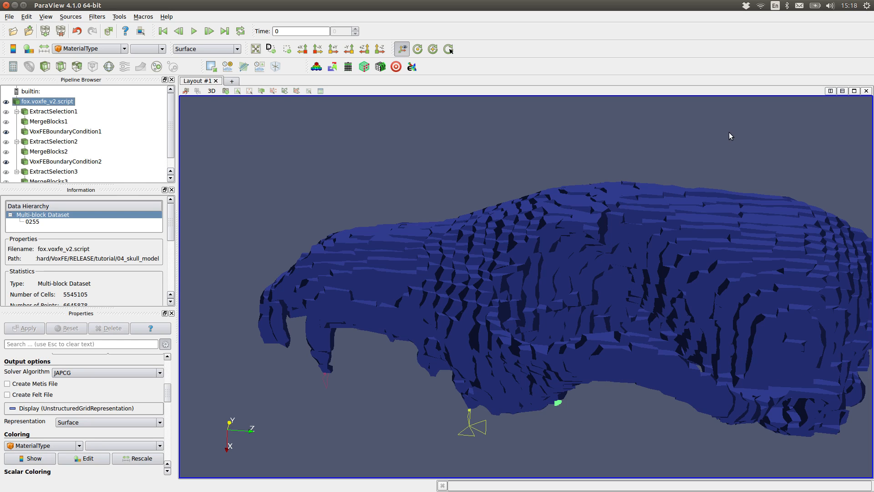
Select a large rounded patch of surface points on the side of the braincase with a polygon selection.
left_click_drag(740, 150, 632, 148)
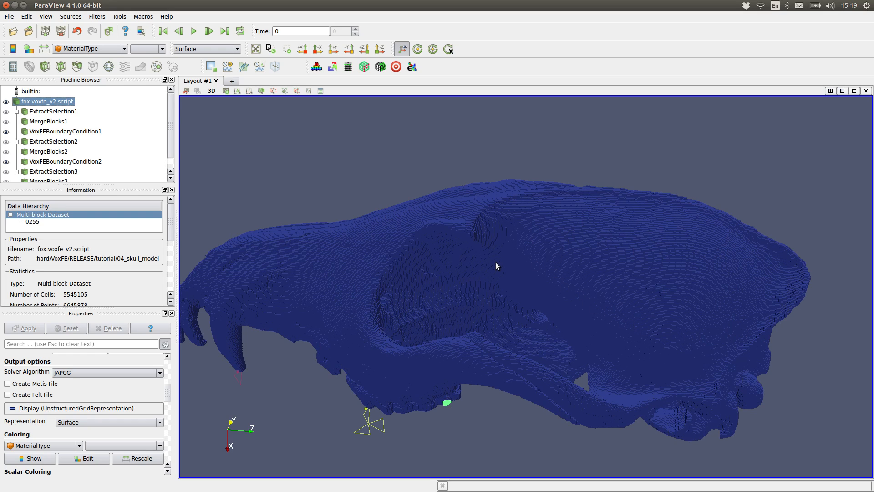
left_click(298, 91)
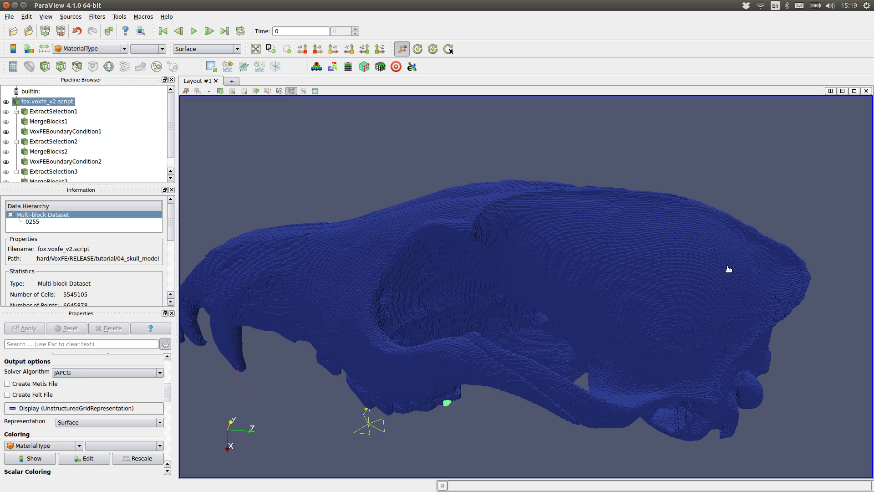
mouse_move(734, 269)
left_mouse_down()
mouse_move(684, 245)
mouse_move(584, 236)
mouse_move(582, 279)
mouse_move(640, 307)
mouse_move(703, 314)
mouse_move(727, 299)
left_mouse_up()
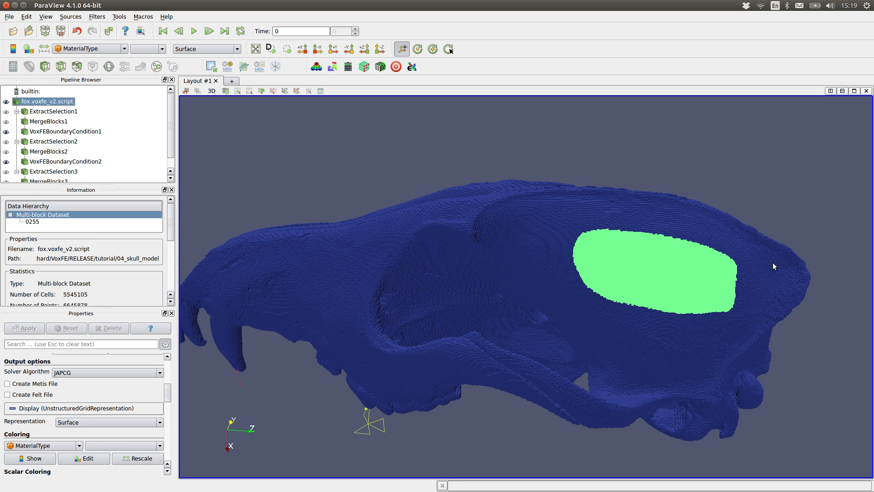
Extend the braincase point selection slightly along its upper and lower edges with another polygon selection.
left_click_drag(817, 367, 673, 310)
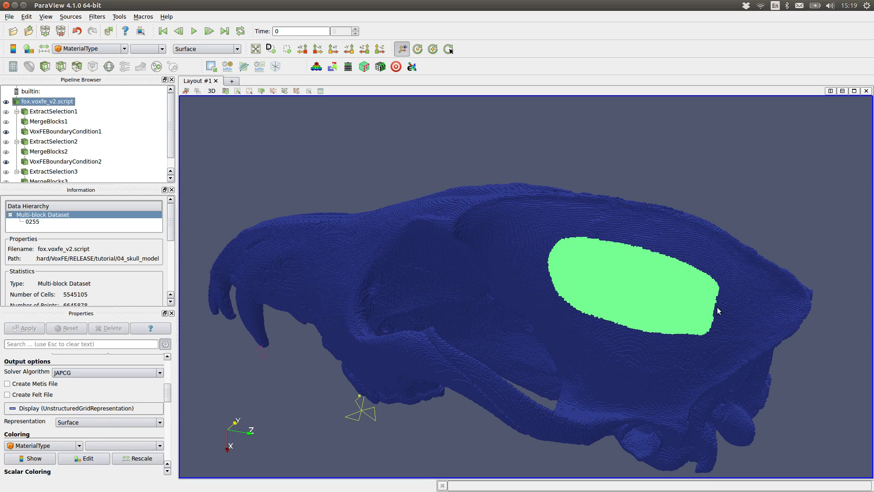
left_click_drag(746, 194, 711, 201)
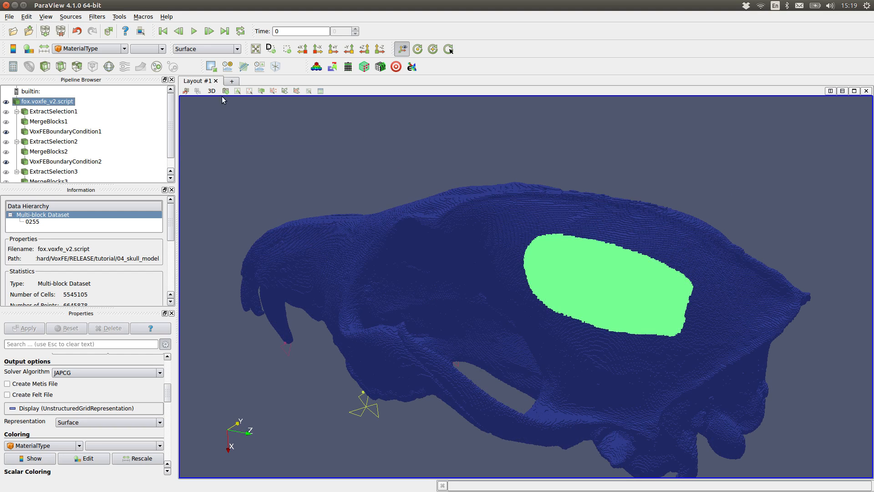
left_click(297, 90)
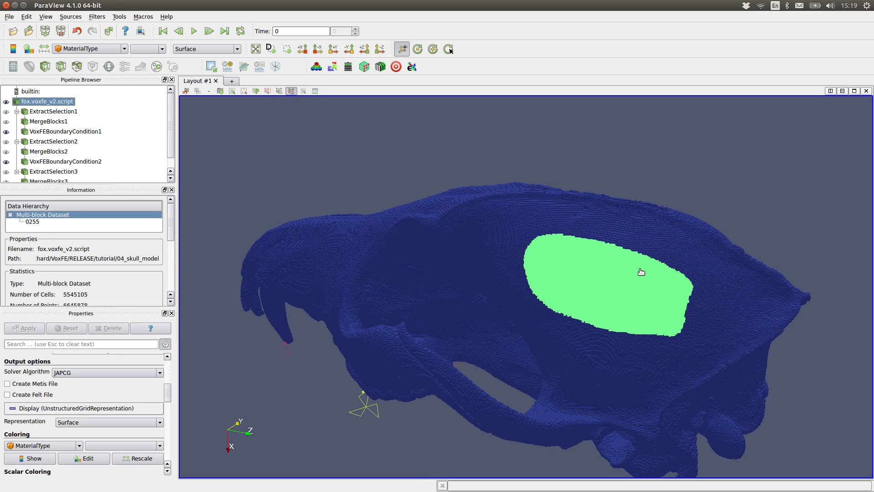
mouse_move(683, 277)
left_mouse_down()
mouse_move(620, 249)
mouse_move(558, 238)
mouse_move(539, 239)
mouse_move(526, 269)
mouse_move(544, 306)
mouse_move(639, 335)
mouse_move(677, 333)
mouse_move(689, 283)
left_mouse_up()
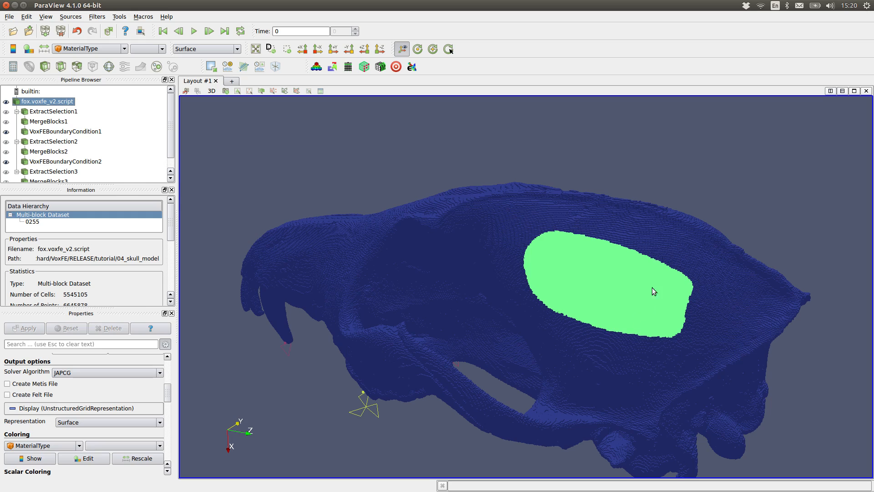
Check the selected braincase patch from other angles and extract its points with an Extract Selection filter.
left_click_drag(622, 152, 705, 186)
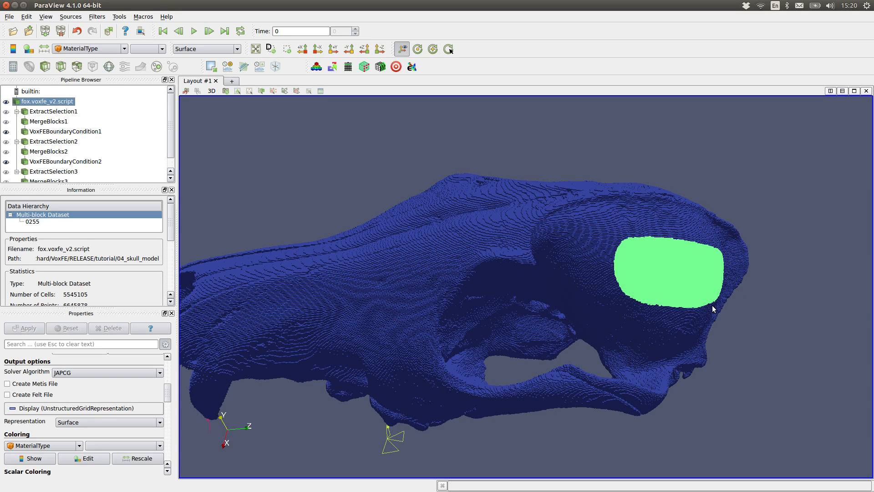
left_click_drag(768, 306, 706, 296)
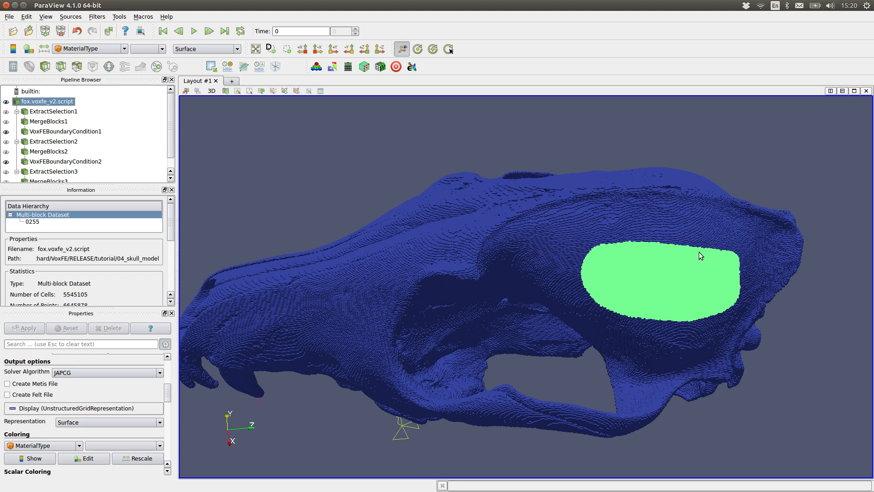
left_click_drag(774, 348, 786, 361)
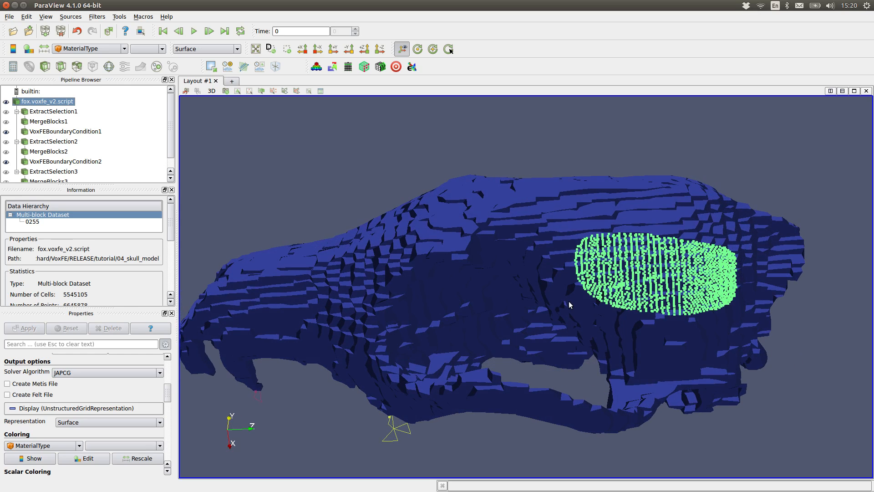
left_click(211, 68)
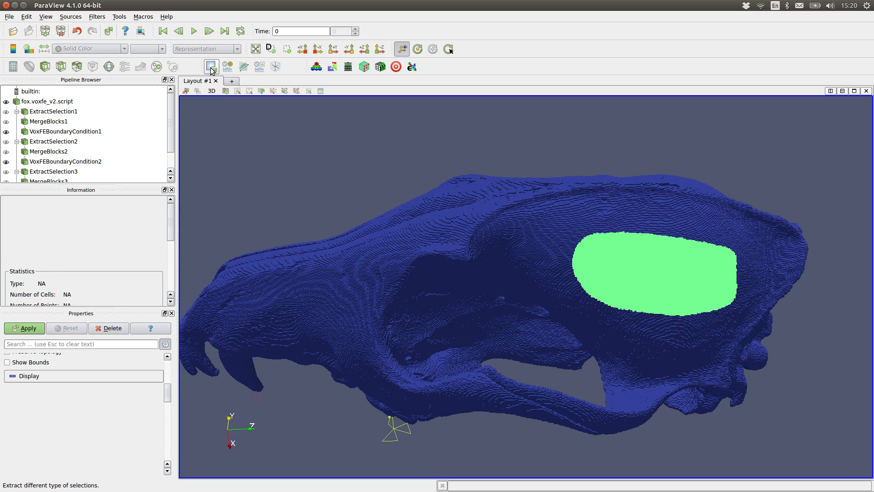
left_click(27, 328)
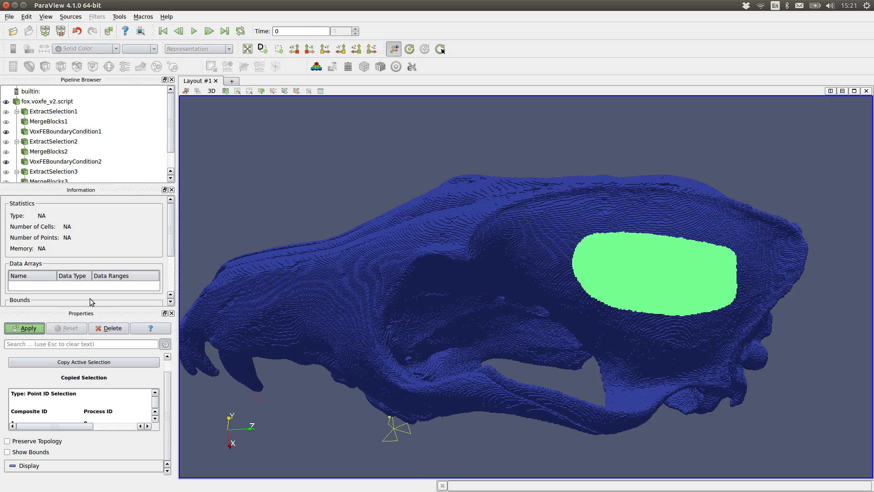
scroll(534, 312, "up", 5)
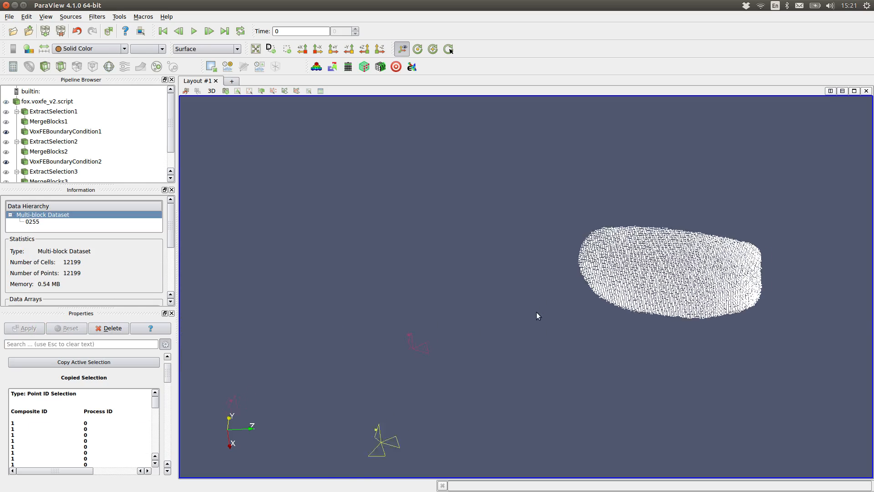
Add the VoxFE muscle force filter to the extracted braincase points, setting Tangential Force to 10 and Compressive Force Scaling to .1.
left_click_drag(681, 267, 444, 303)
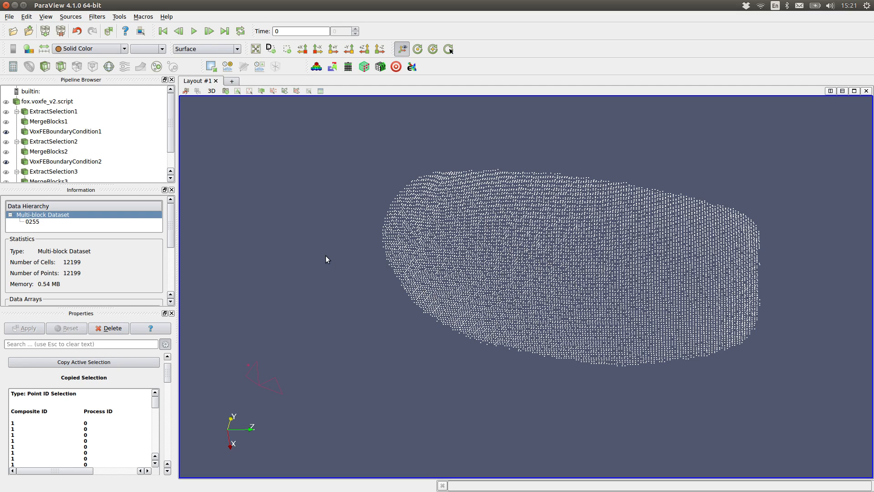
left_click_drag(326, 255, 329, 261)
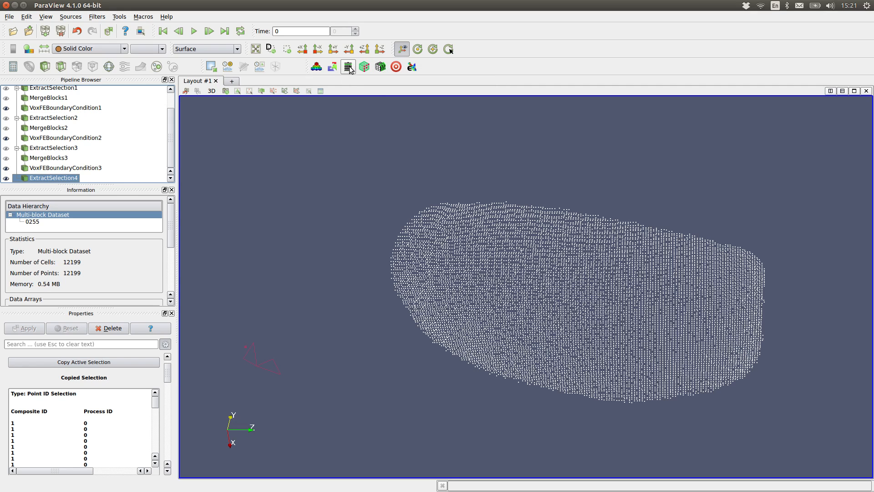
left_click(381, 68)
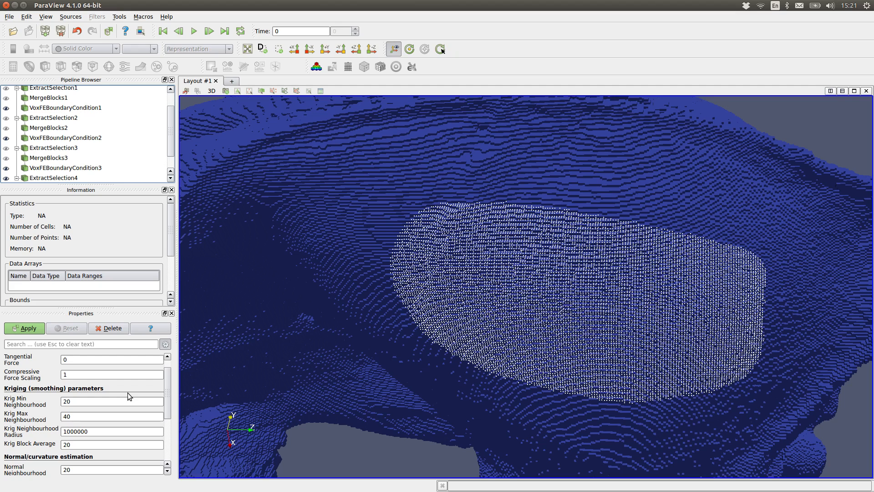
left_click(90, 359)
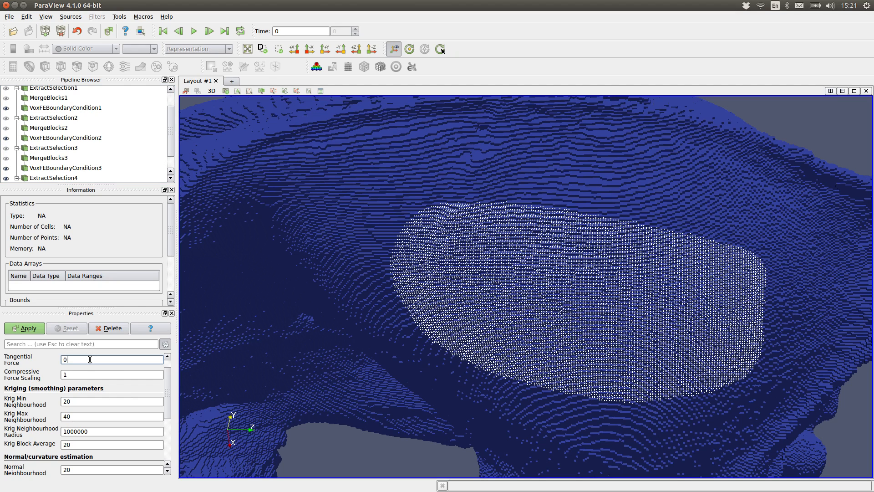
key("BackSpace")
type("10")
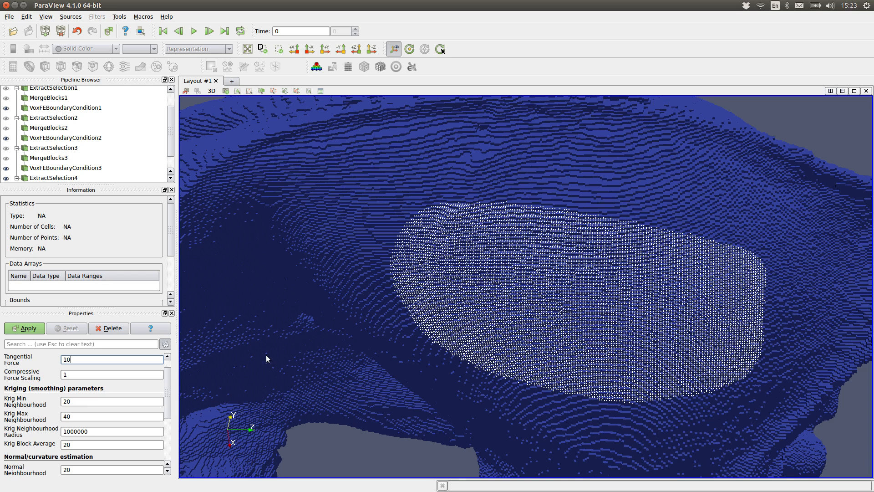
left_click(70, 373)
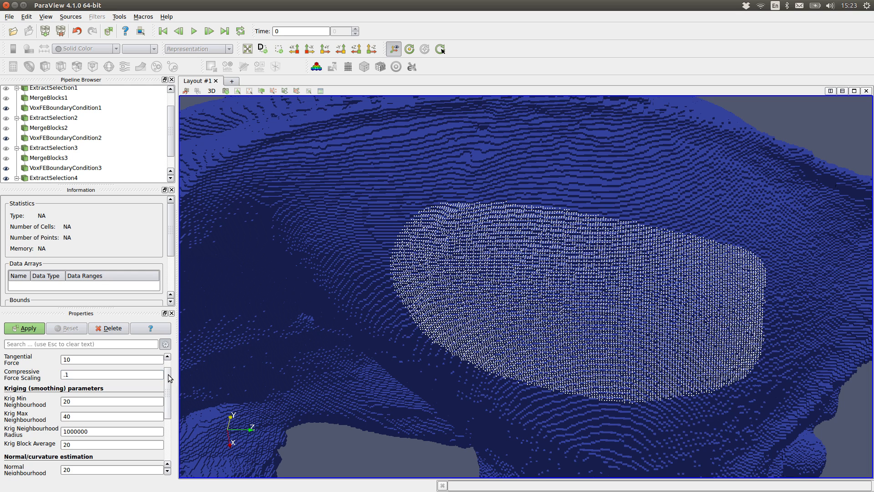
Examine the kriging smoothing and normal/curvature estimation parameters of the muscle wrapping filter.
scroll(172, 380, "down", 1)
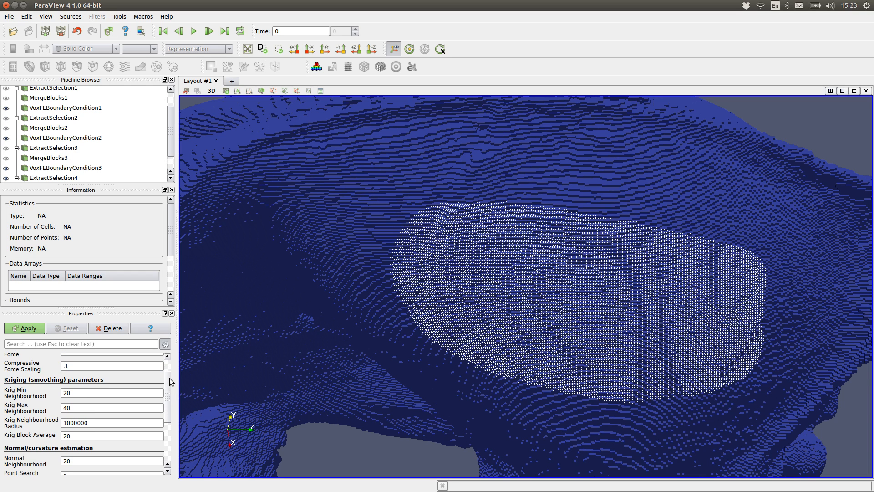
scroll(170, 381, "down", 1)
scroll(170, 384, "down", 1)
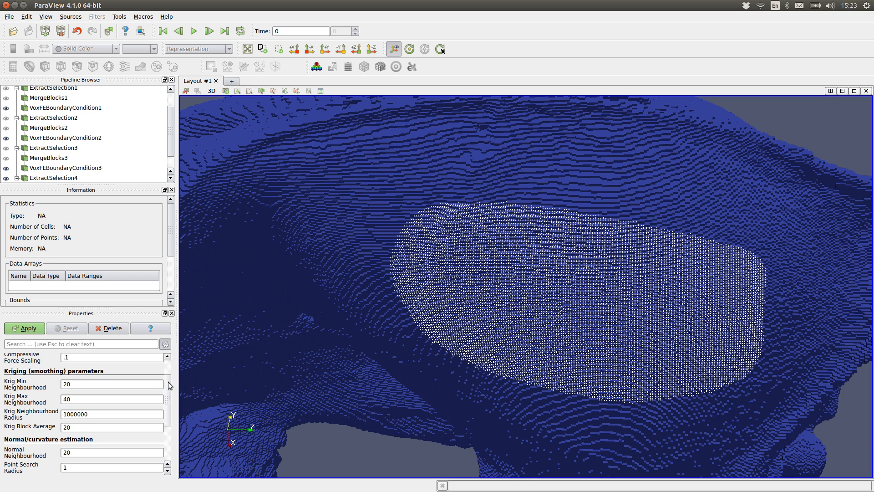
scroll(170, 385, "down", 1)
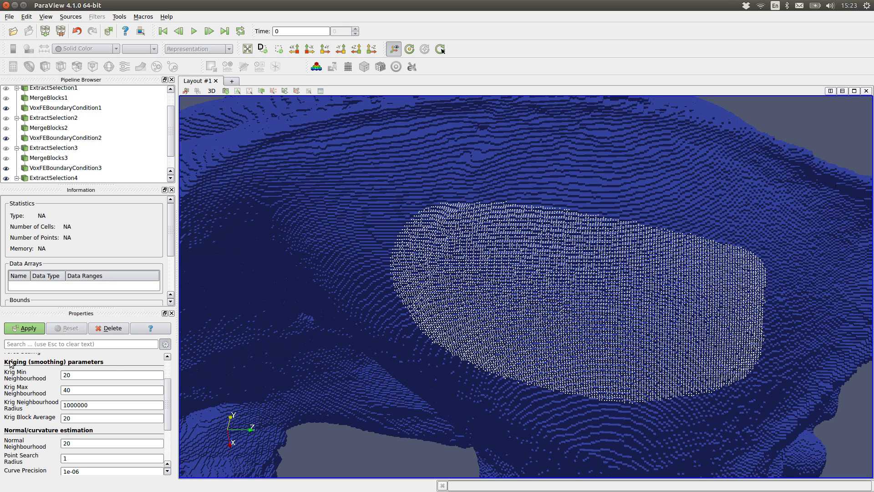
mouse_move(13, 415)
scroll(169, 396, "down", 3)
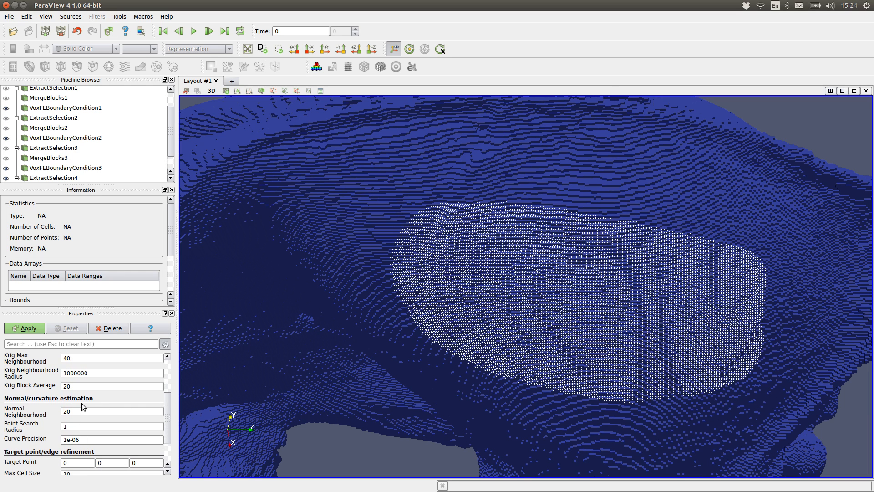
mouse_move(82, 407)
Set the muscle wrapping filter's Target Point to 50, 26, 80.
left_click(74, 426)
scroll(76, 430, "down", 3)
left_click(77, 428)
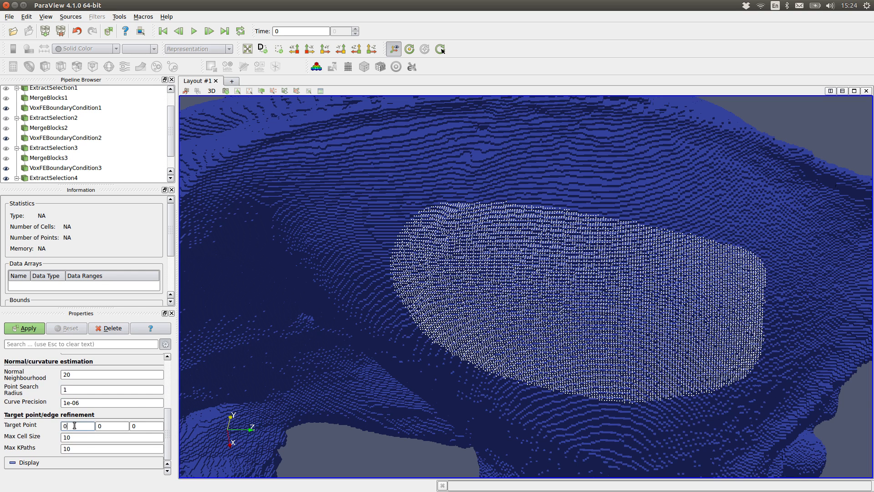
key("BackSpace")
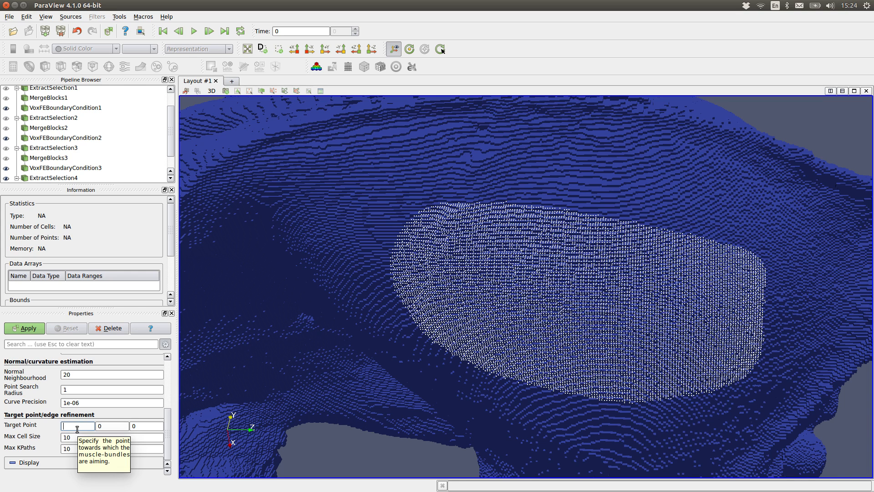
type("50")
key("Tab")
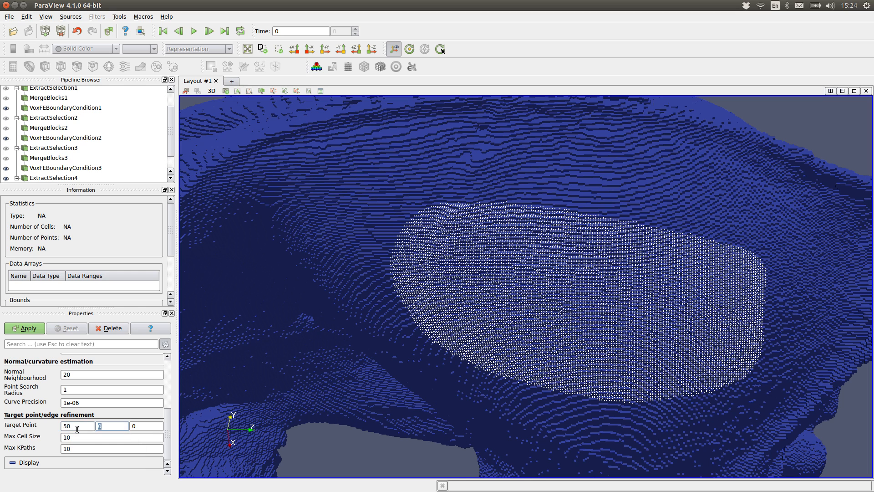
type("26")
key("Tab")
type("80")
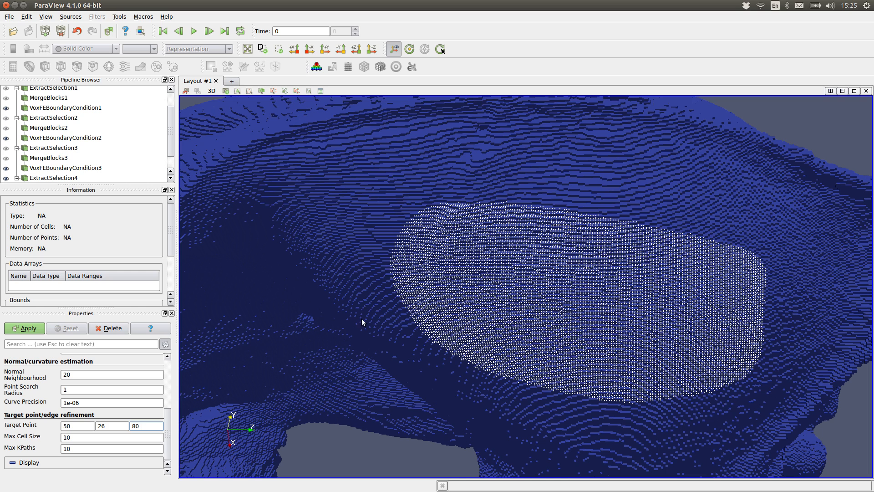
Set the filter's Max Cell Size to .5 and apply the muscle wrapping.
left_click(82, 437)
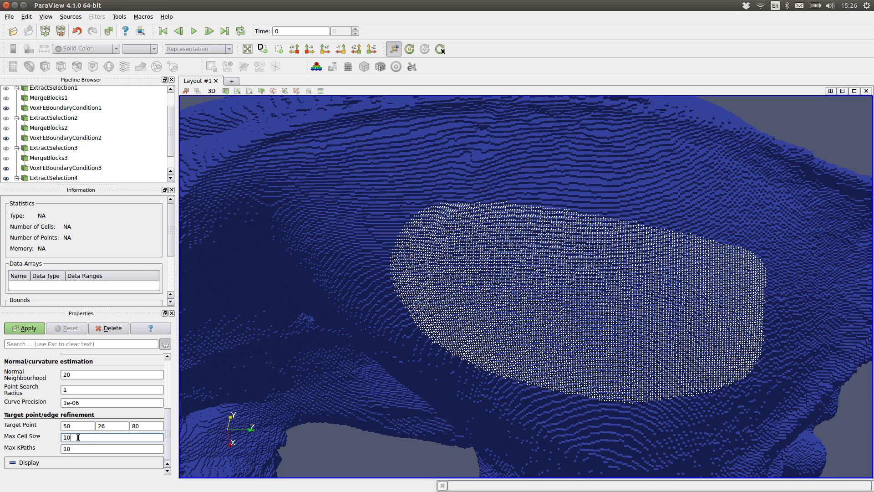
key("BackSpace")
type(".5")
left_click_drag(165, 424, 172, 375)
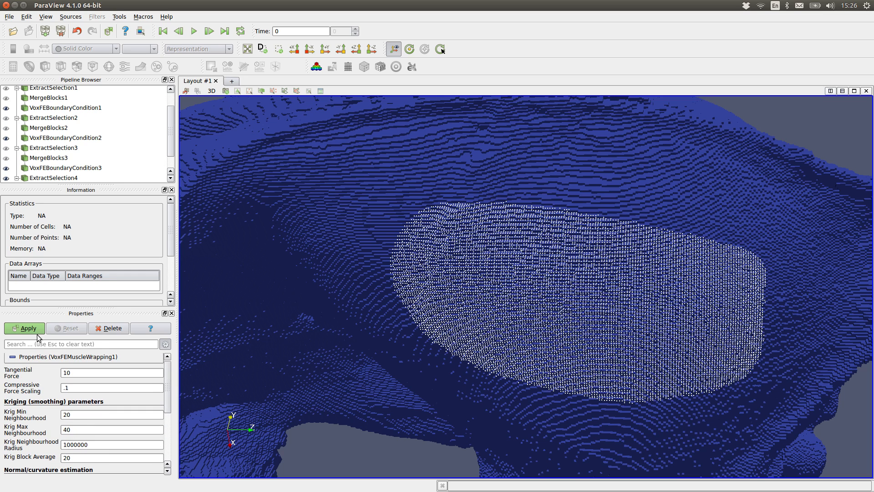
left_click(32, 329)
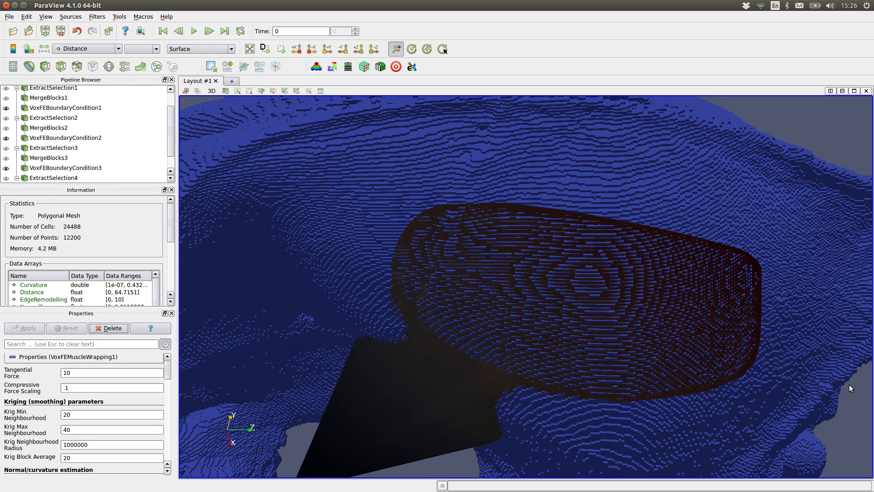
Inspect the muscle wrapping on the skull, then hide the skull model and boundary conditions so only the wrapping shows.
scroll(854, 393, "up", 6)
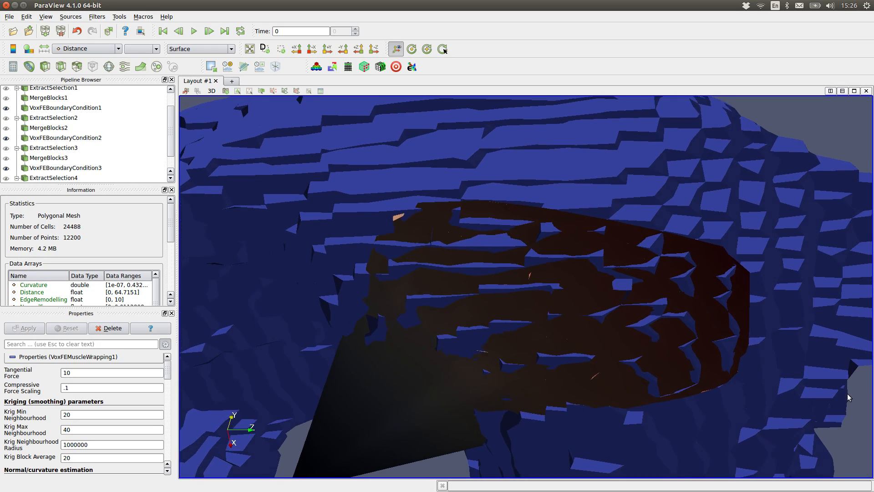
left_click_drag(839, 389, 799, 382)
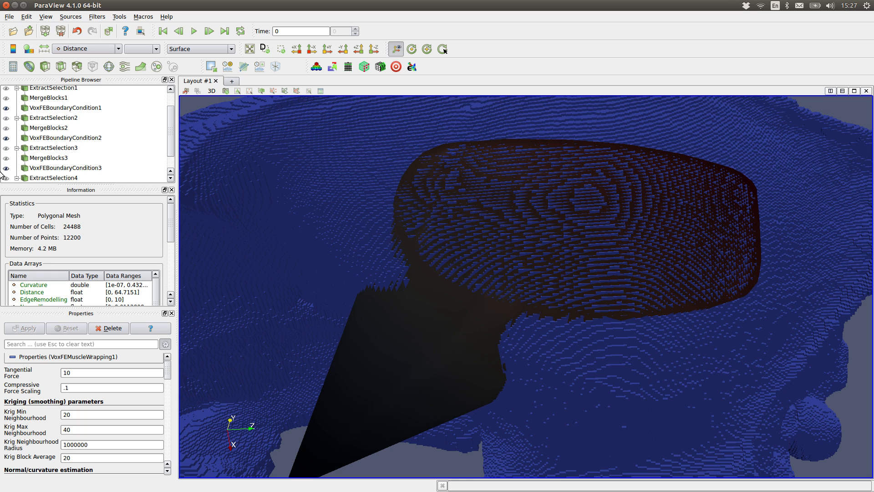
scroll(169, 147, "up", 2)
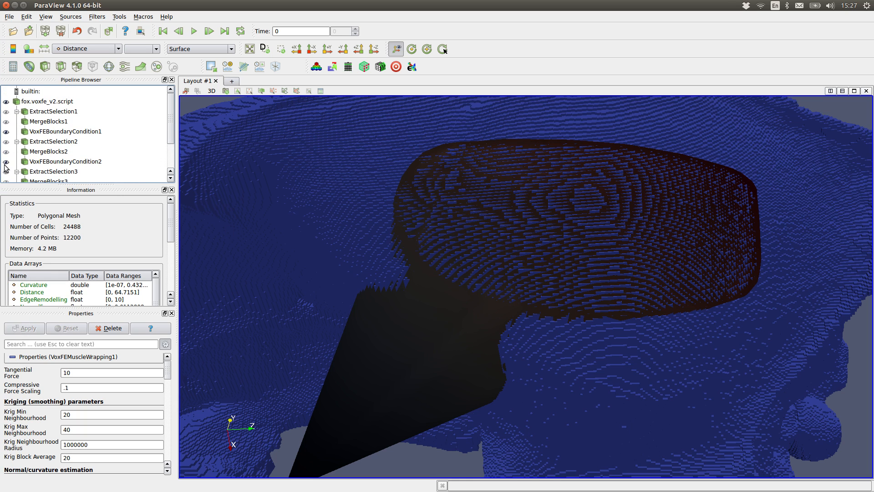
left_click(6, 132)
left_click(7, 102)
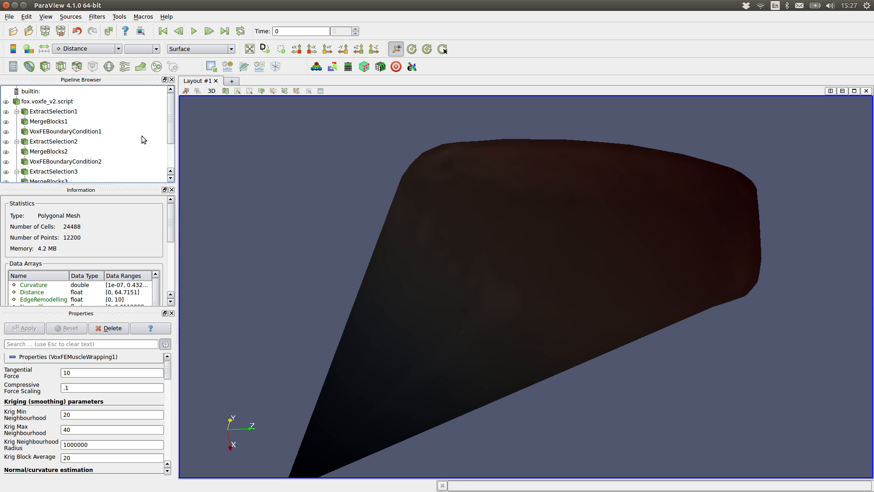
left_click_drag(170, 138, 168, 167)
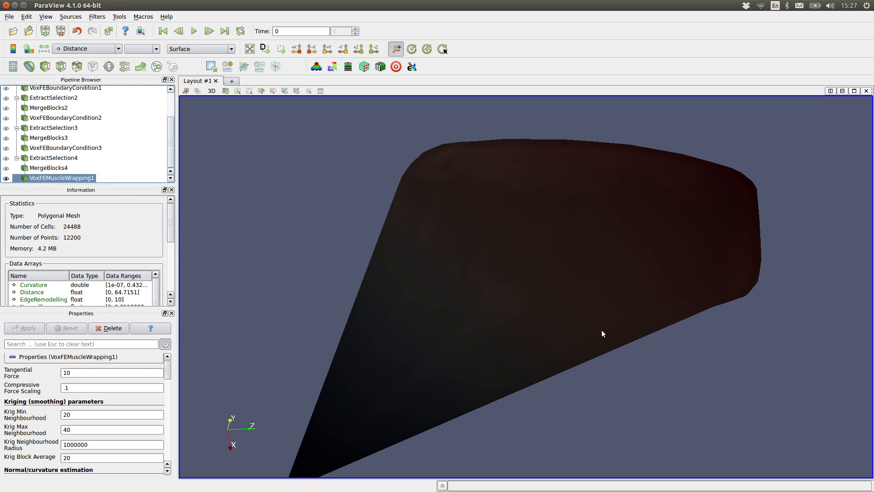
mouse_move(693, 352)
left_mouse_down()
mouse_move(714, 353)
mouse_move(672, 356)
mouse_move(706, 351)
mouse_move(690, 359)
left_mouse_up()
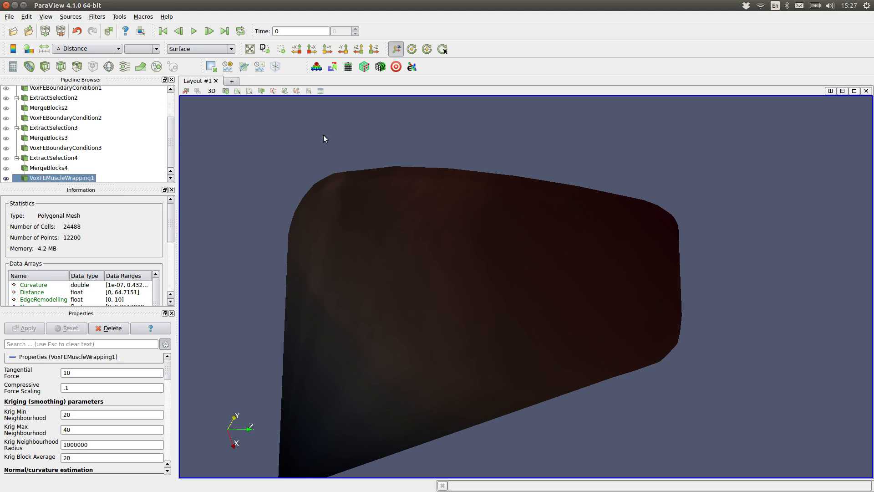
Display the muscle wrapping as Wireframe and view its strands running from the braincase patch towards the target point.
left_click(231, 49)
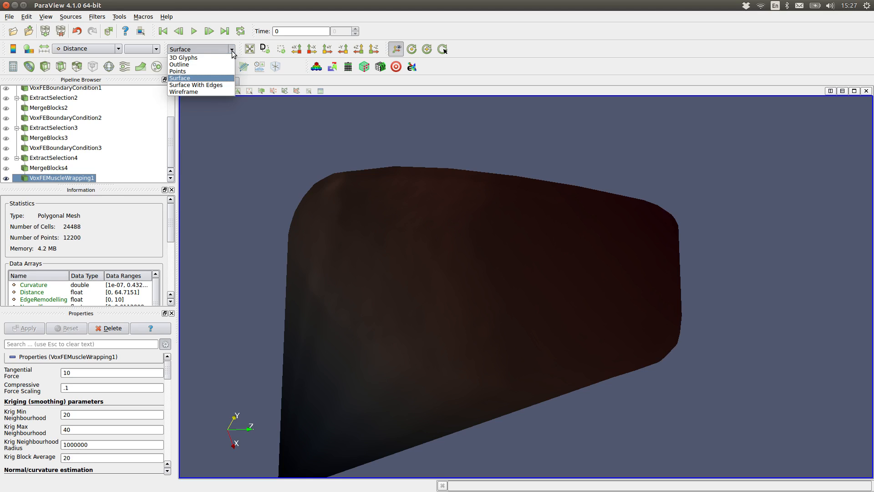
left_click(204, 92)
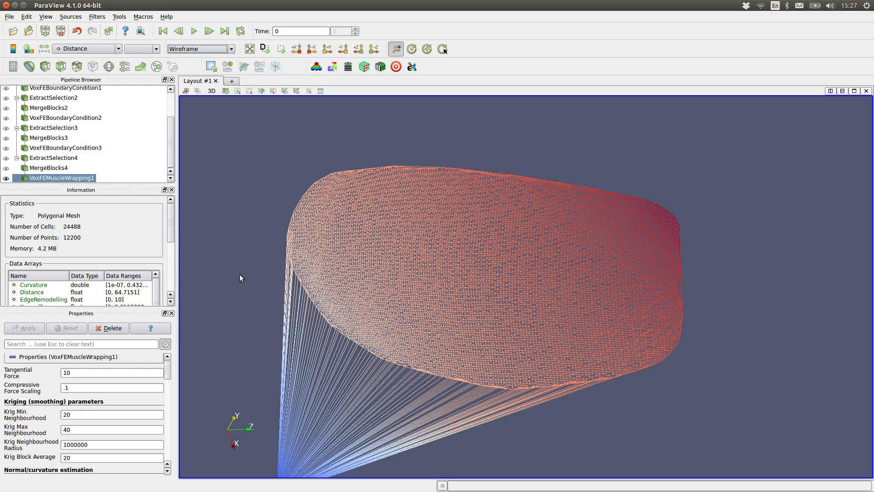
left_click_drag(247, 243, 274, 378)
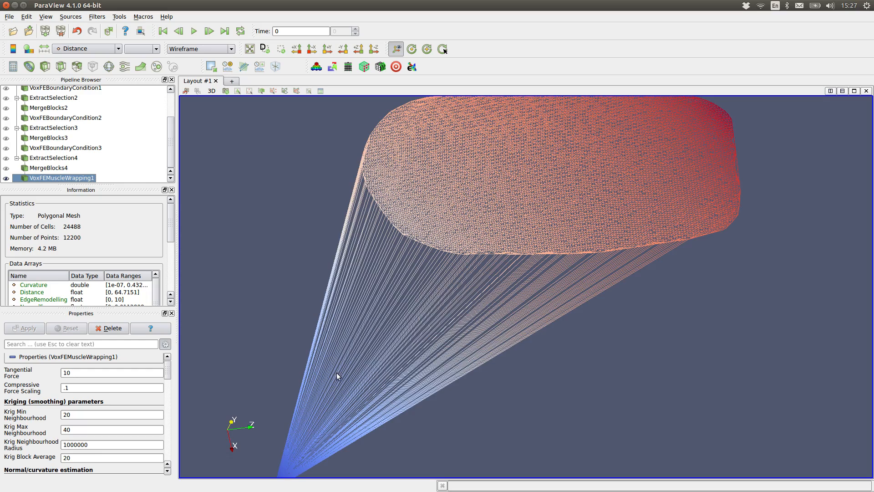
left_click_drag(519, 390, 545, 355)
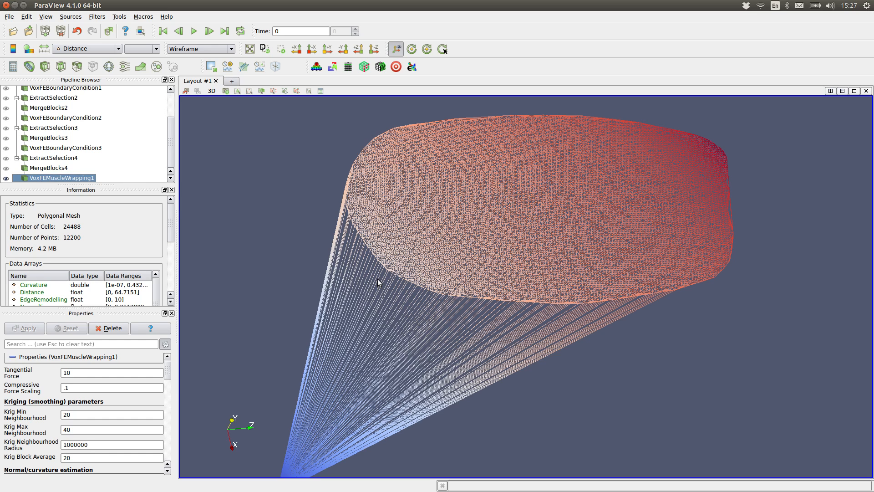
Color the muscle wrapping by EdgeRemodelling and inspect the refined edges up close along the patch's lower boundary.
left_click(118, 48)
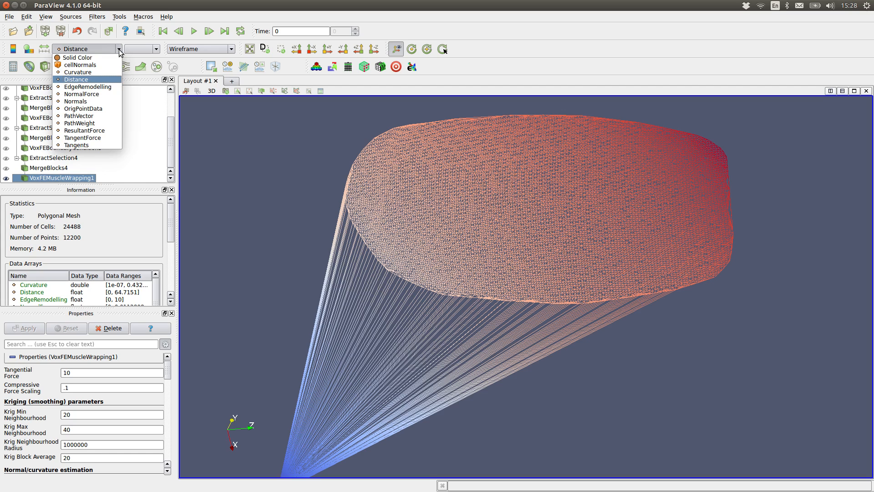
left_click(91, 87)
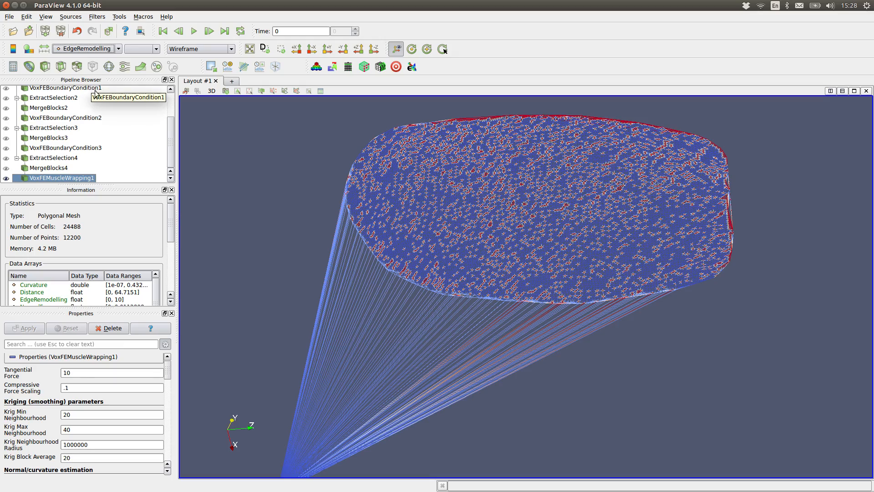
right_click_drag(368, 315, 374, 400)
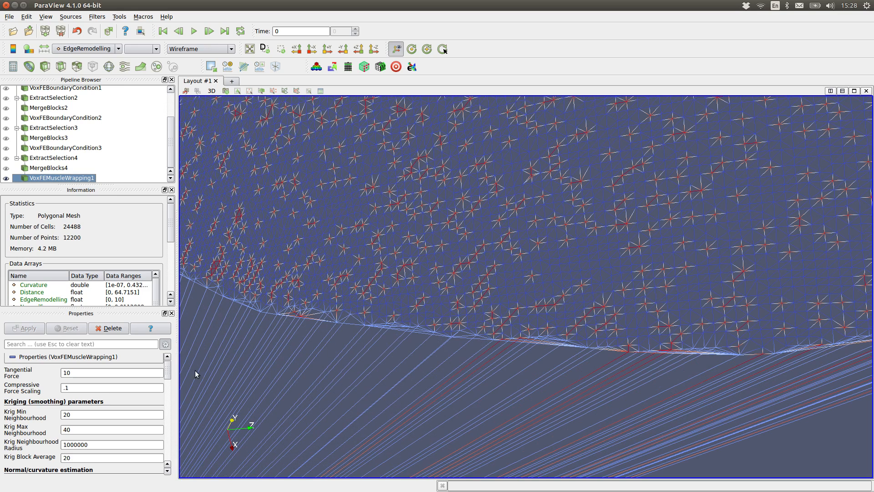
scroll(140, 414, "down", 3)
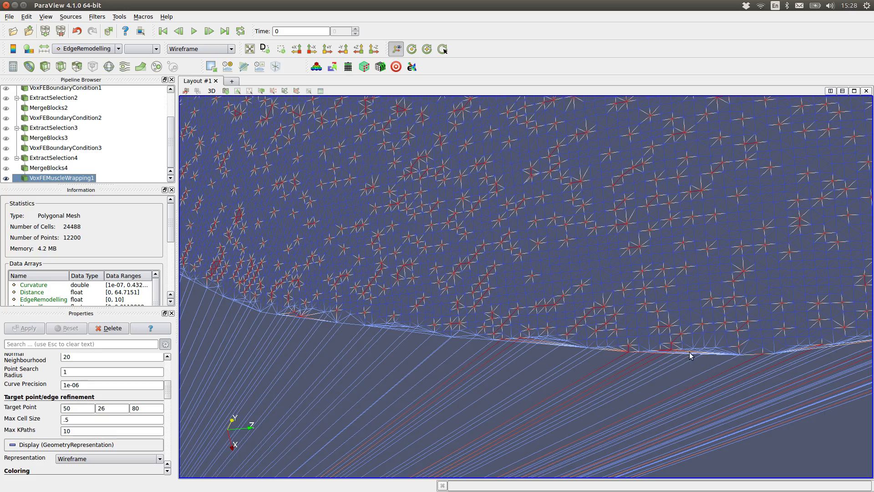
mouse_move(575, 364)
left_mouse_down()
mouse_move(568, 362)
mouse_move(582, 370)
left_mouse_up()
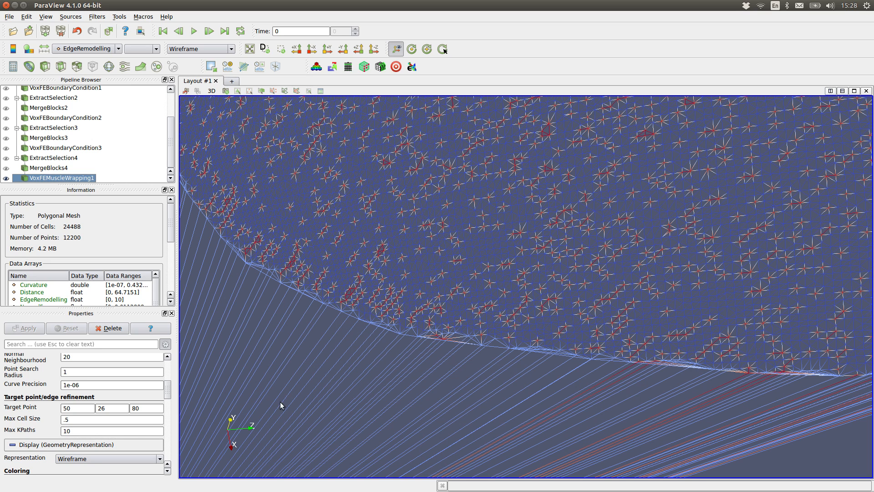
right_click_drag(284, 407, 310, 283)
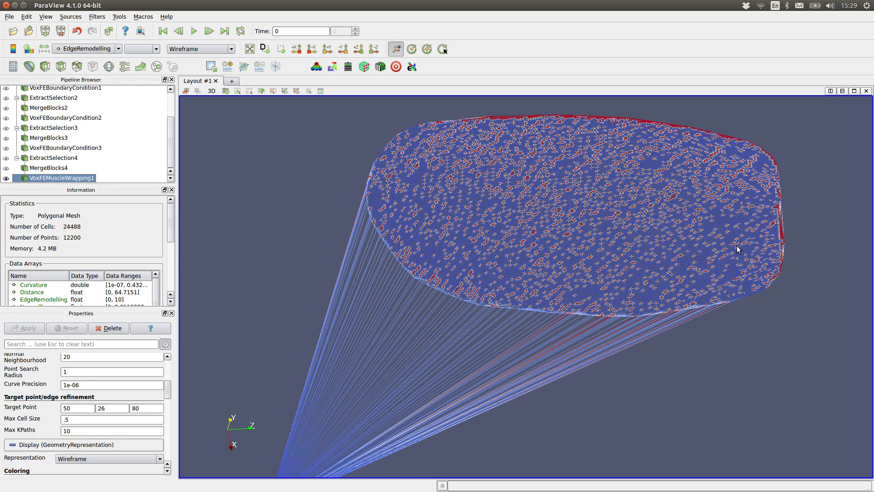
mouse_move(821, 242)
left_mouse_down()
mouse_move(807, 248)
mouse_move(816, 248)
left_mouse_up()
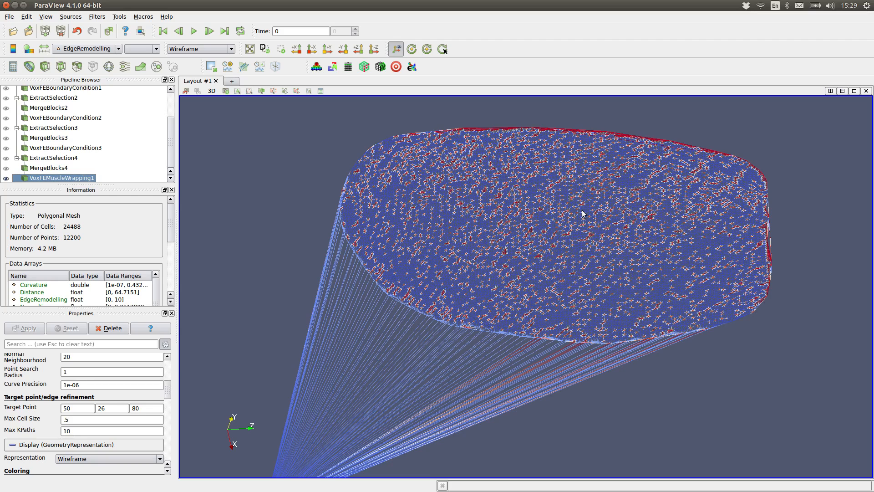
Color the muscle wrapping by Curvature, checking it from several angles, and show the color legend.
left_click(119, 50)
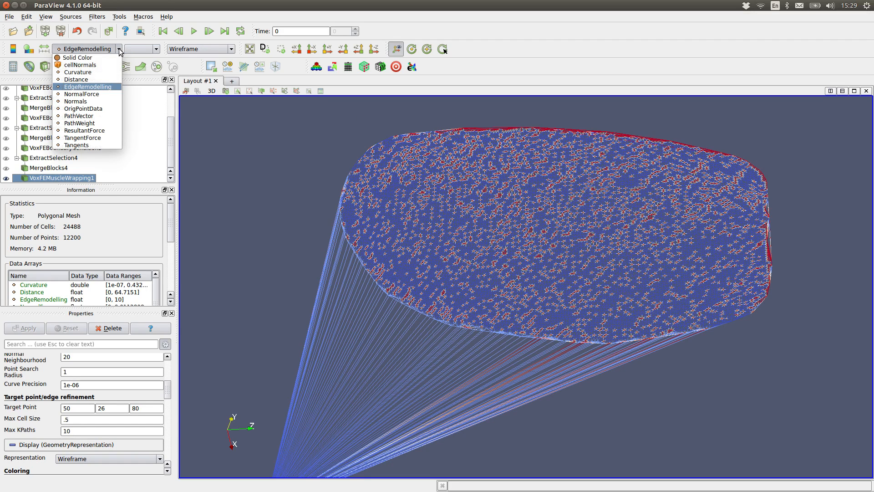
left_click(107, 72)
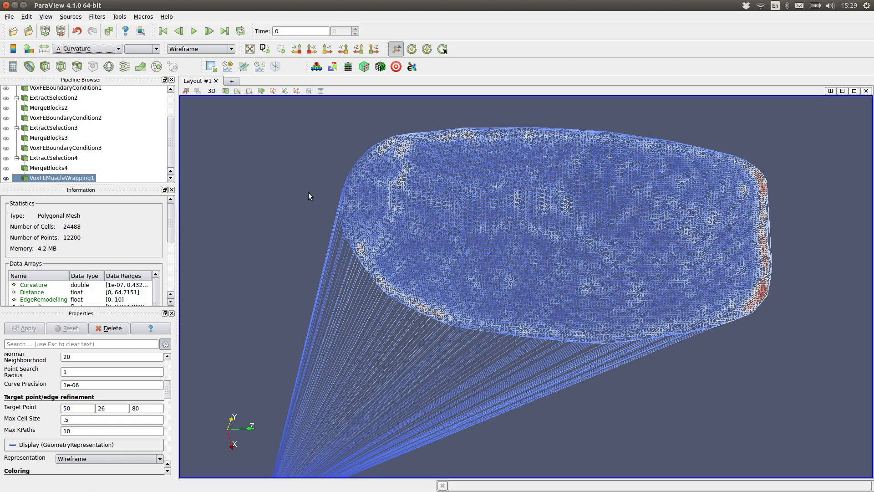
mouse_move(737, 377)
left_mouse_down()
mouse_move(703, 384)
mouse_move(735, 381)
left_mouse_up()
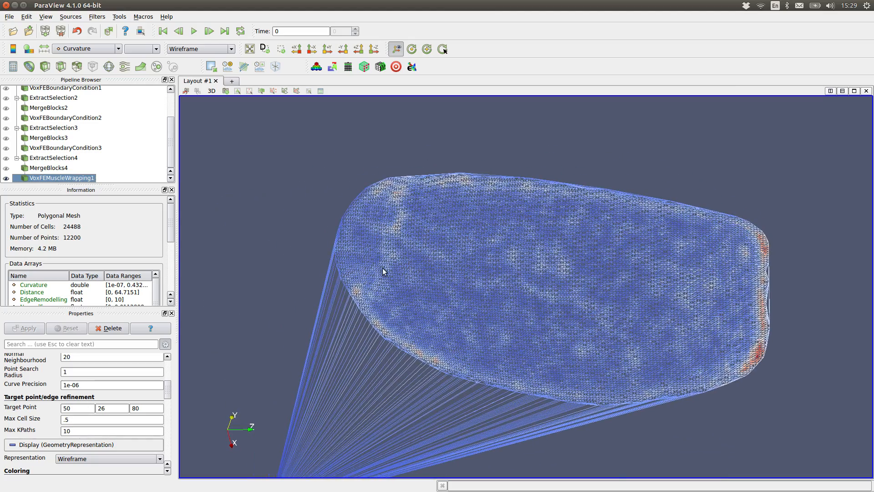
left_click_drag(317, 235, 561, 210)
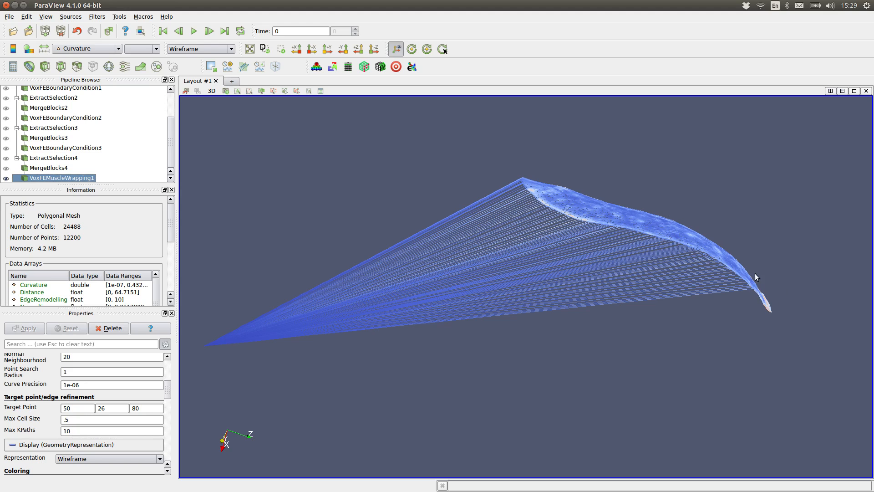
left_click_drag(637, 212, 567, 249)
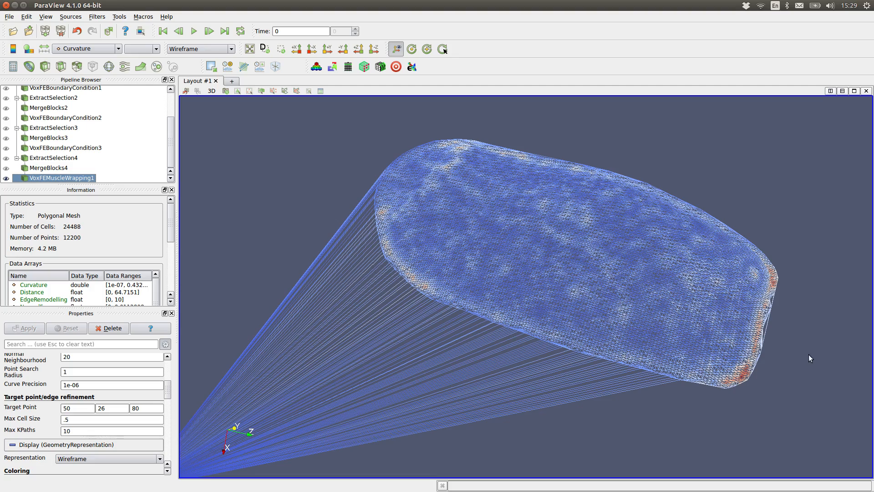
mouse_move(806, 385)
left_mouse_down()
mouse_move(815, 376)
mouse_move(781, 397)
mouse_move(801, 383)
left_mouse_up()
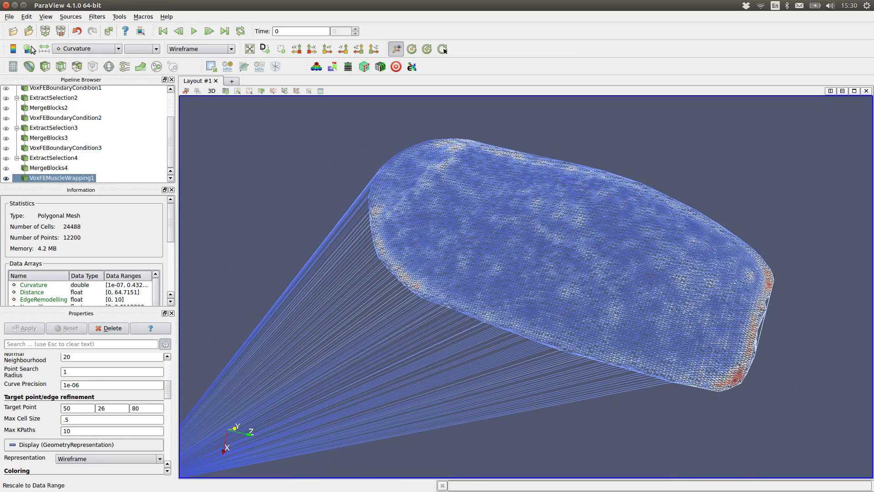
left_click(13, 48)
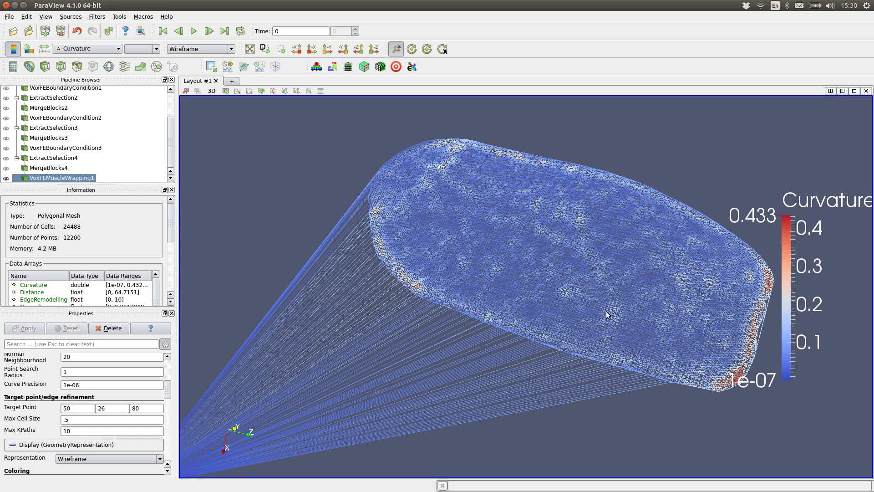
Color the muscle wrapping by PathVector and inspect the paths running across the patch towards the target point.
left_click(119, 49)
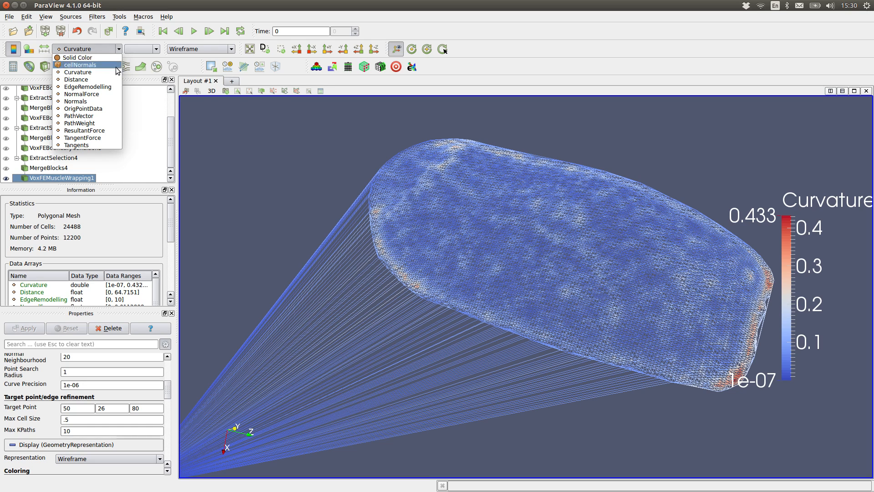
left_click(93, 115)
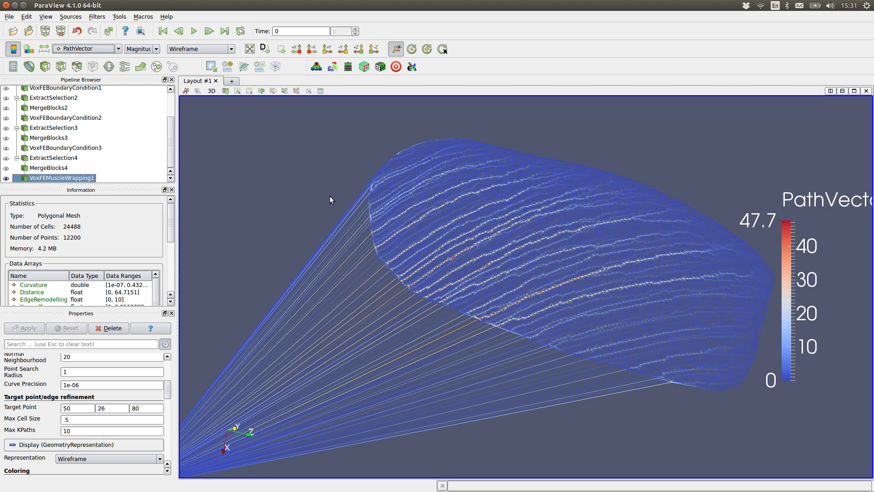
left_click_drag(334, 190, 314, 192)
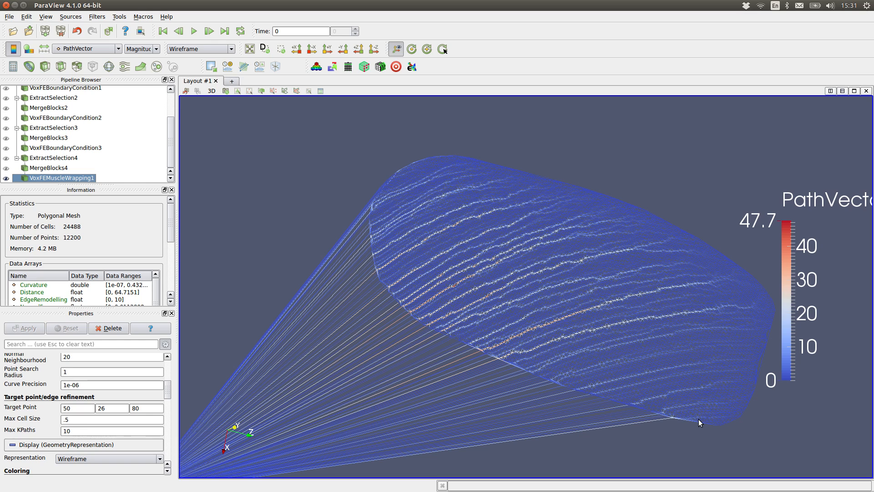
mouse_move(750, 433)
left_mouse_down()
mouse_move(770, 427)
mouse_move(751, 432)
left_mouse_up()
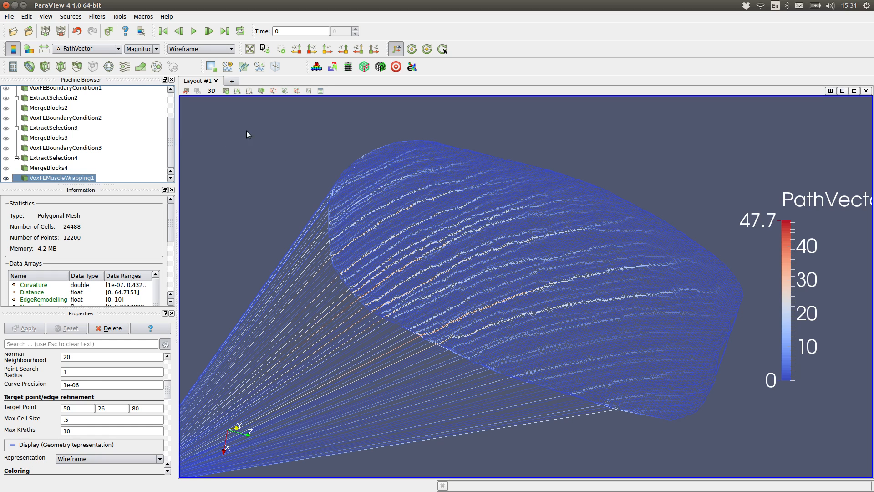
Add a Glyph filter to the muscle wrapping.
left_click(96, 17)
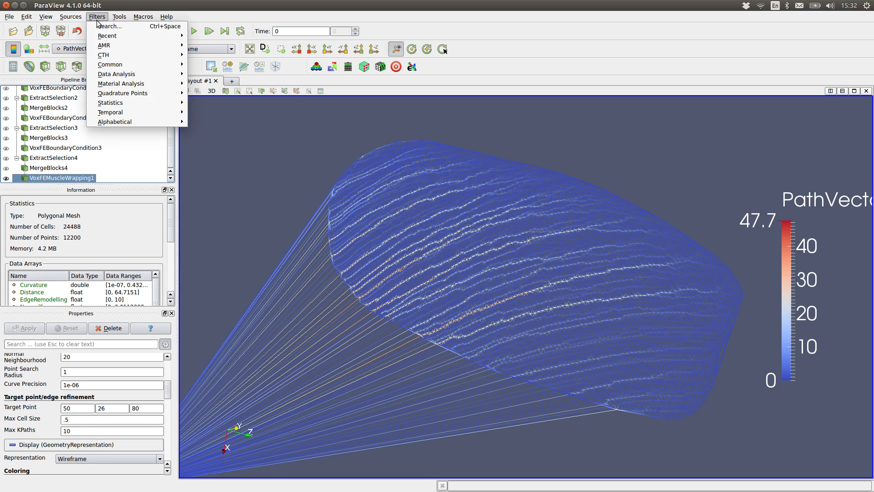
mouse_move(100, 37)
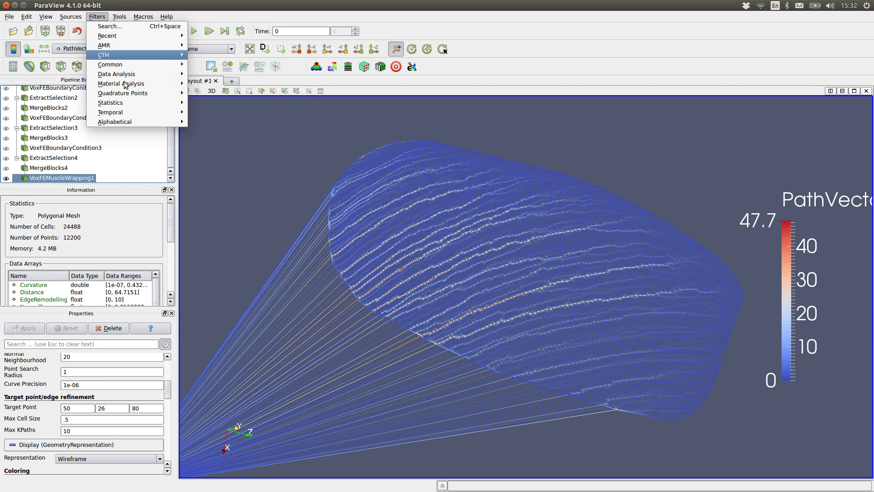
mouse_move(127, 121)
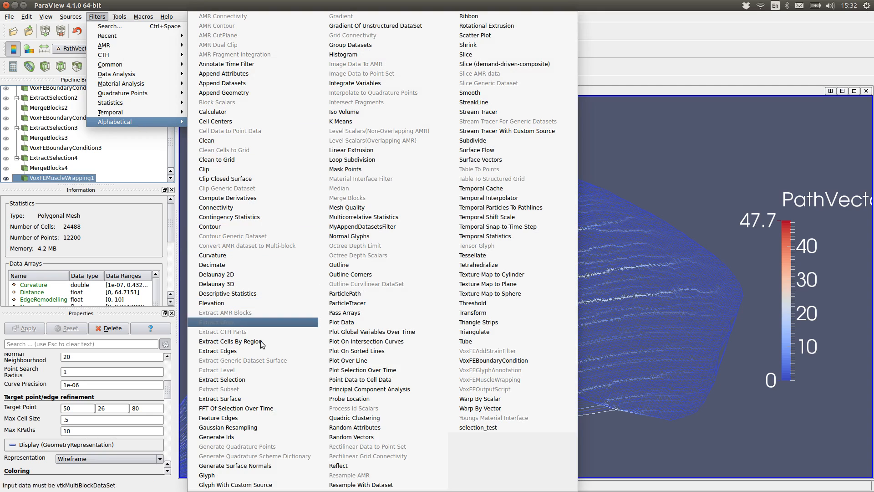
left_click(213, 475)
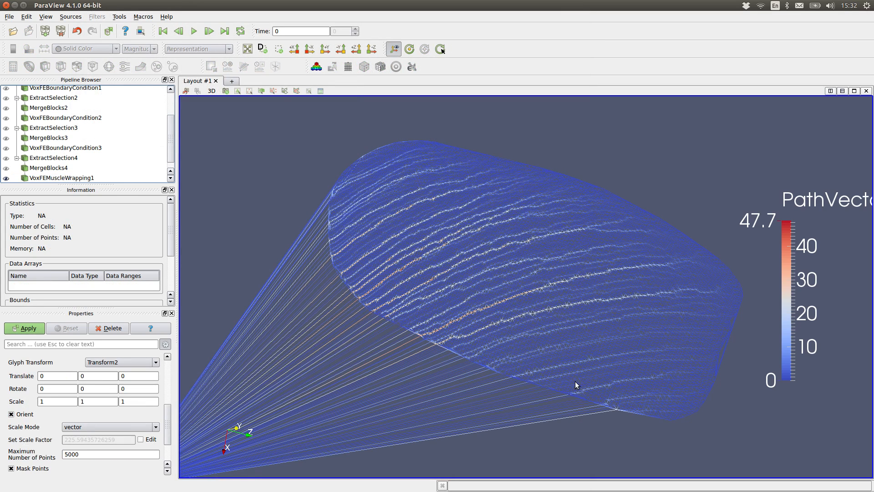
scroll(172, 165, "down", 1)
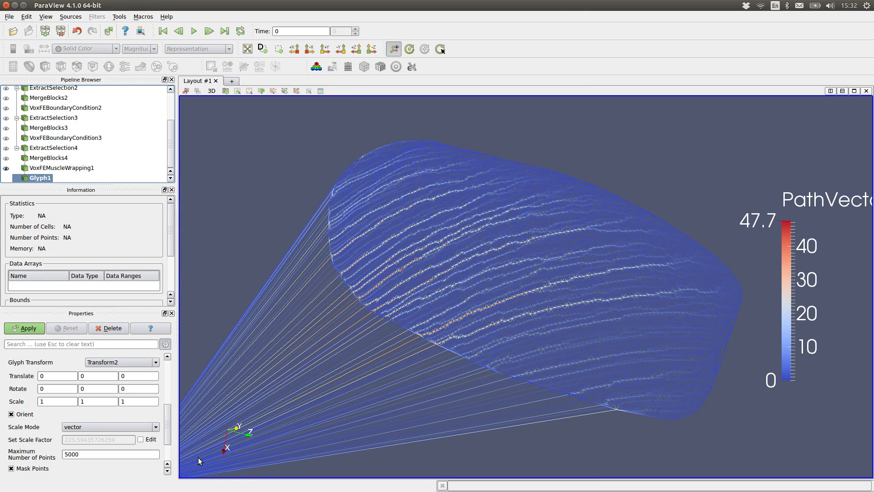
Set the glyph vectors to PathVector, make the scale factor editable, and apply the filter to view the arrows.
left_click_drag(168, 432, 168, 385)
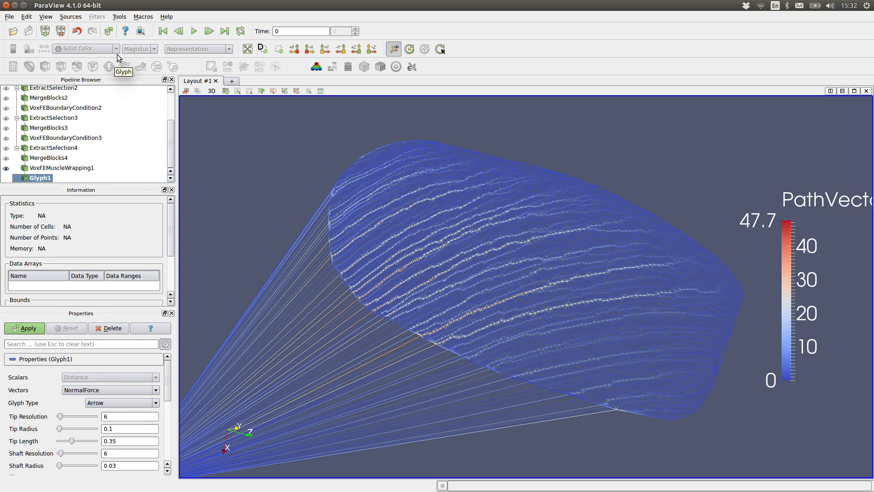
left_click(156, 390)
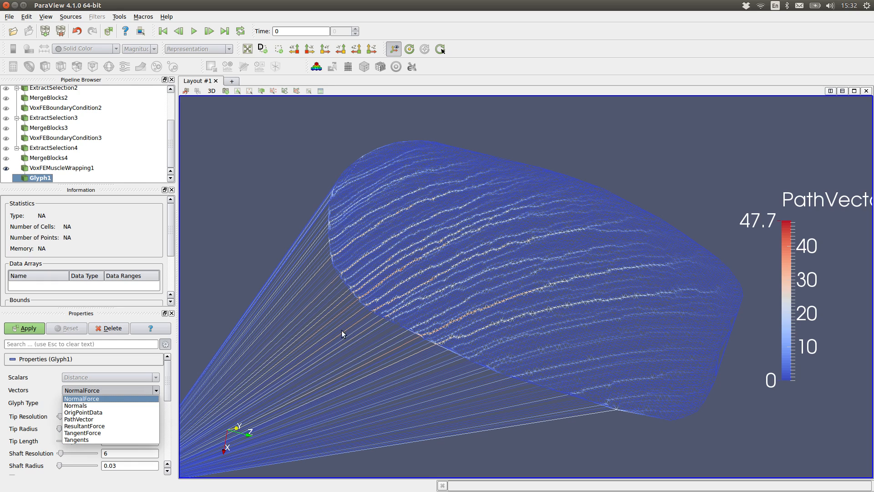
left_click(136, 418)
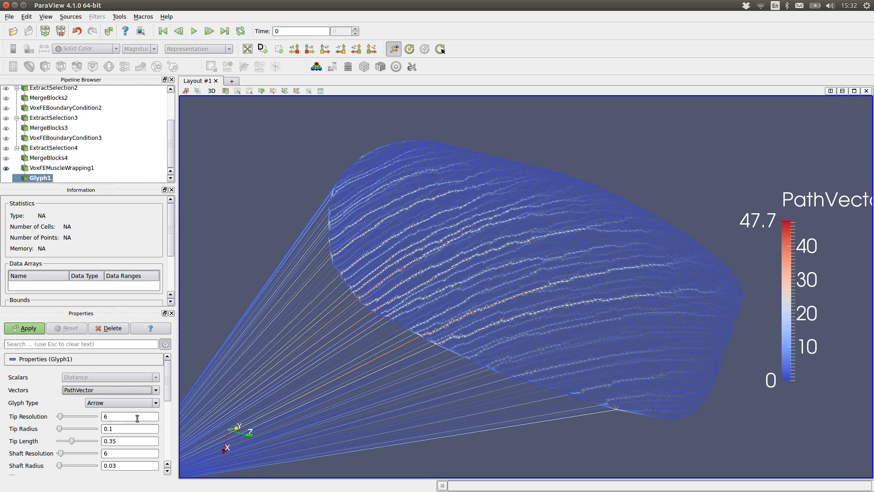
left_click_drag(168, 399, 174, 443)
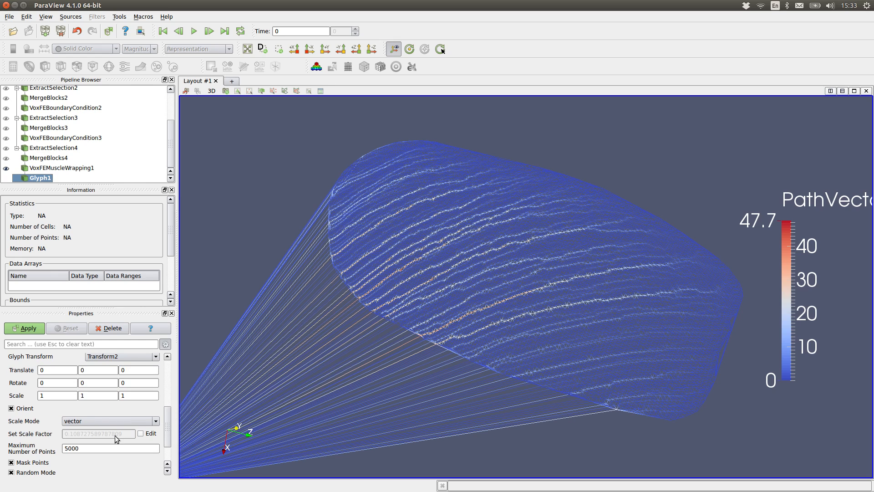
left_click(141, 433)
left_click(36, 332)
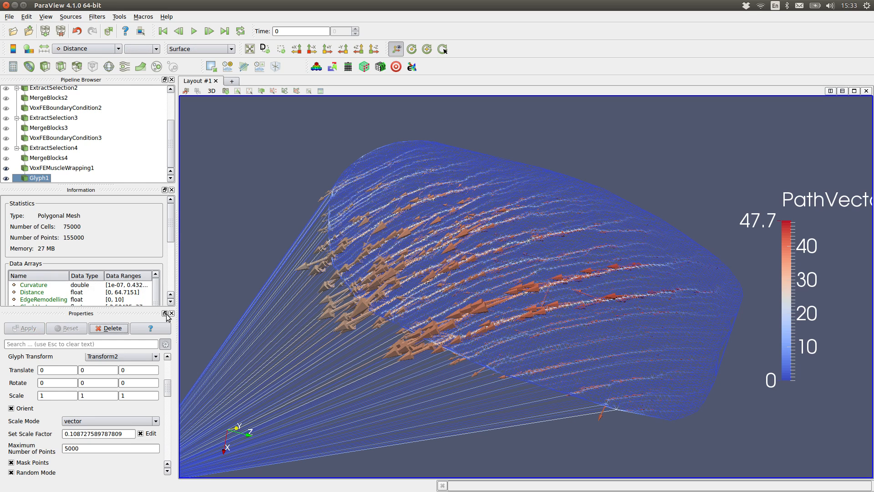
mouse_move(421, 372)
left_mouse_down()
mouse_move(436, 386)
mouse_move(411, 365)
mouse_move(427, 373)
left_mouse_up()
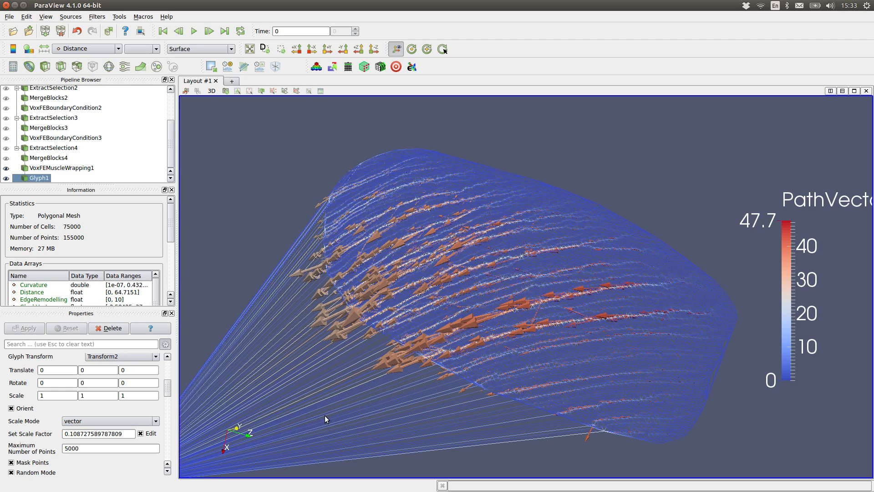
Try a scale factor of 1 for the PathVector arrows and check their size from different angles.
left_click_drag(129, 434, 62, 434)
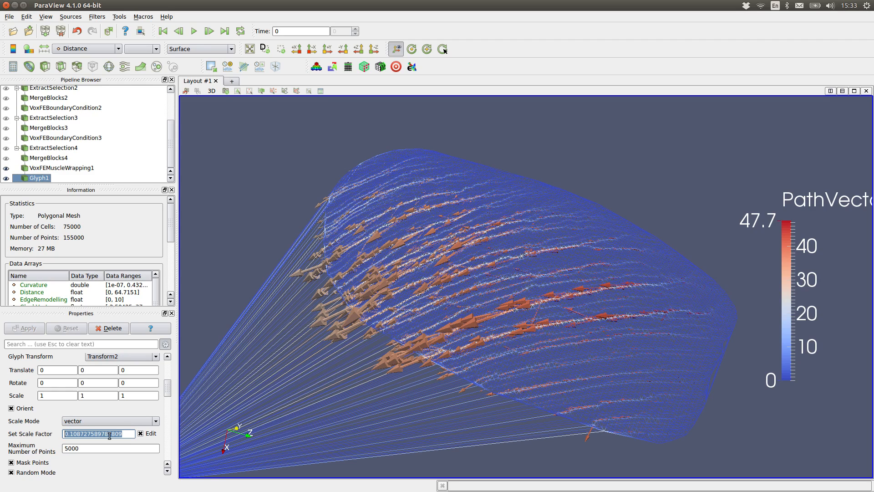
type("1")
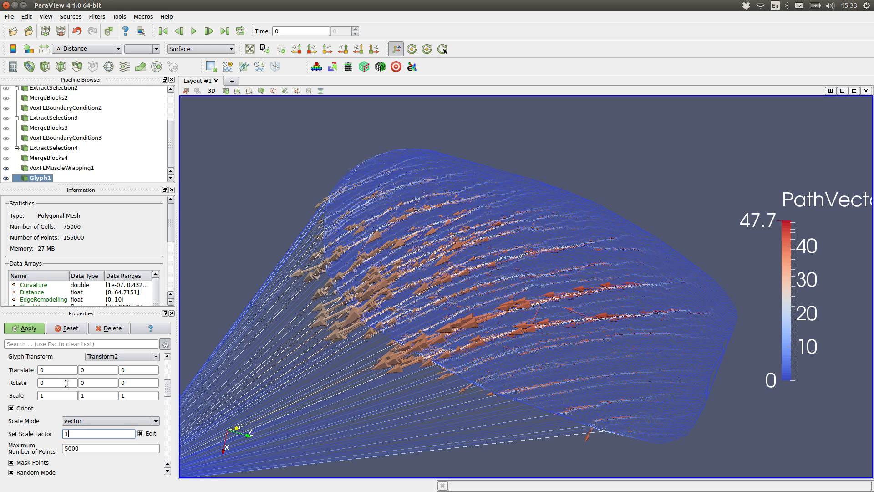
left_click(28, 328)
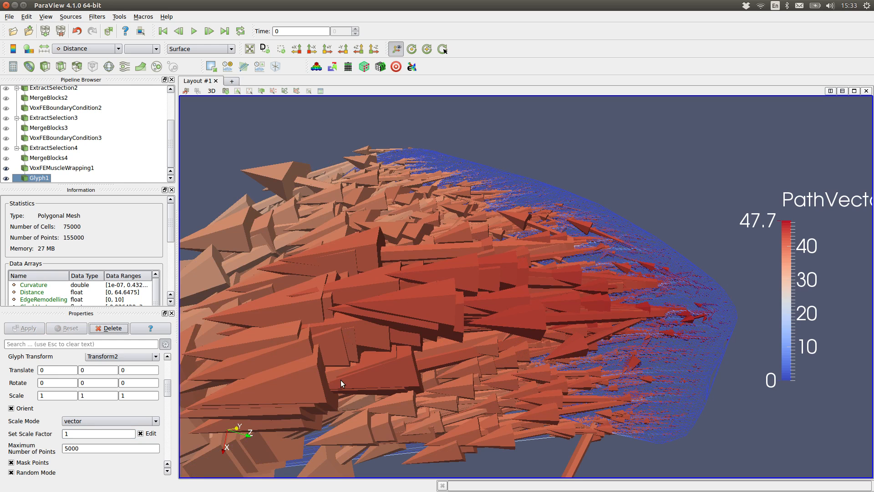
left_click_drag(557, 439, 552, 428)
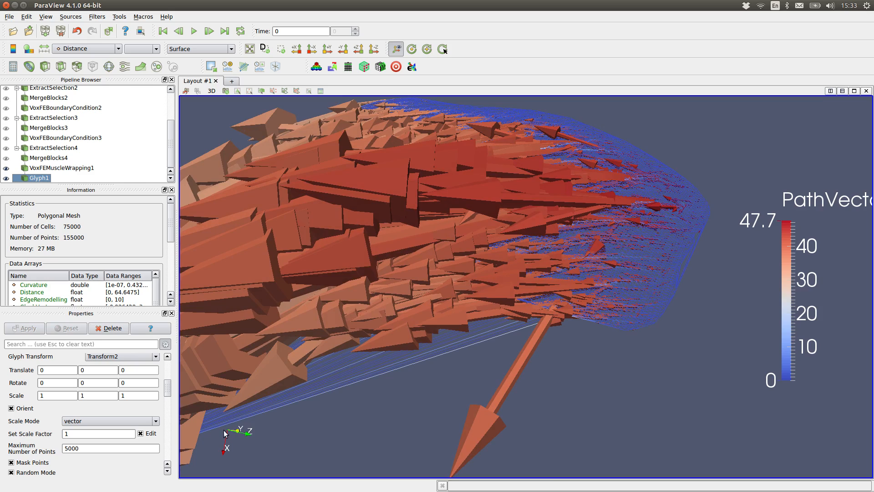
left_click_drag(269, 425, 378, 433)
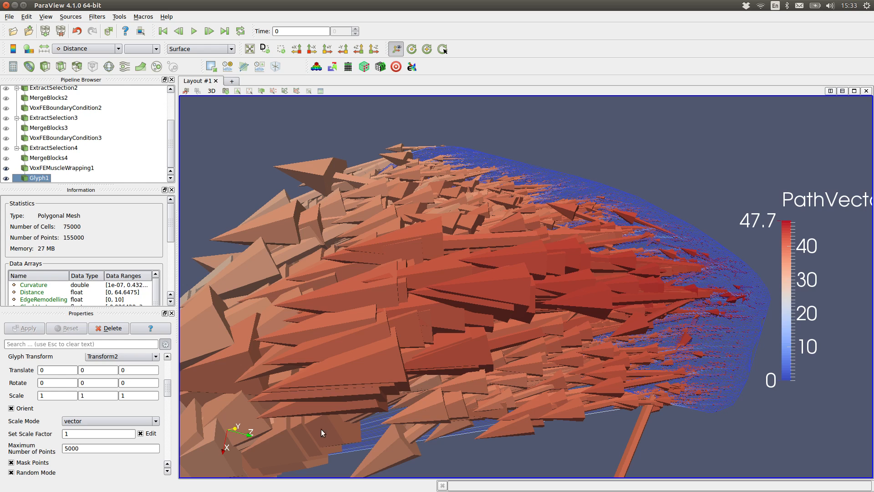
Set the glyph scale factor to .1, apply it, and view the PathVector arrows along the wrapping.
left_click(65, 434)
type(".")
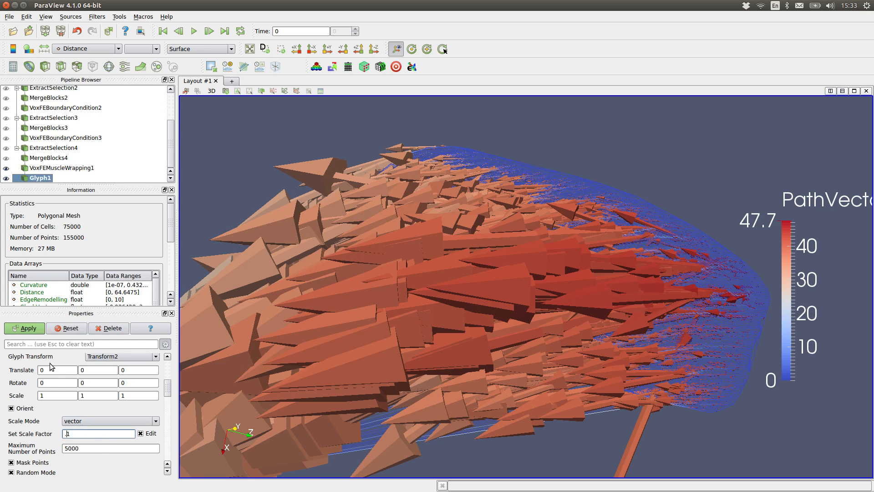
left_click(35, 331)
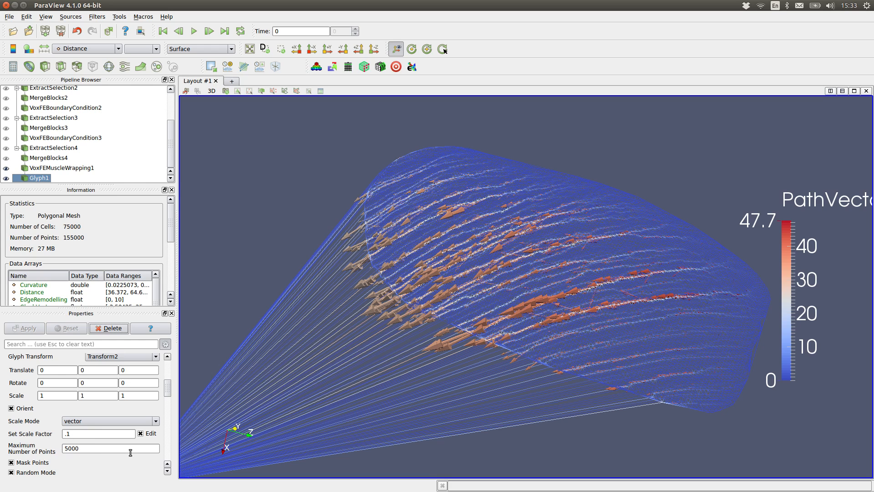
left_click_drag(354, 193, 322, 202)
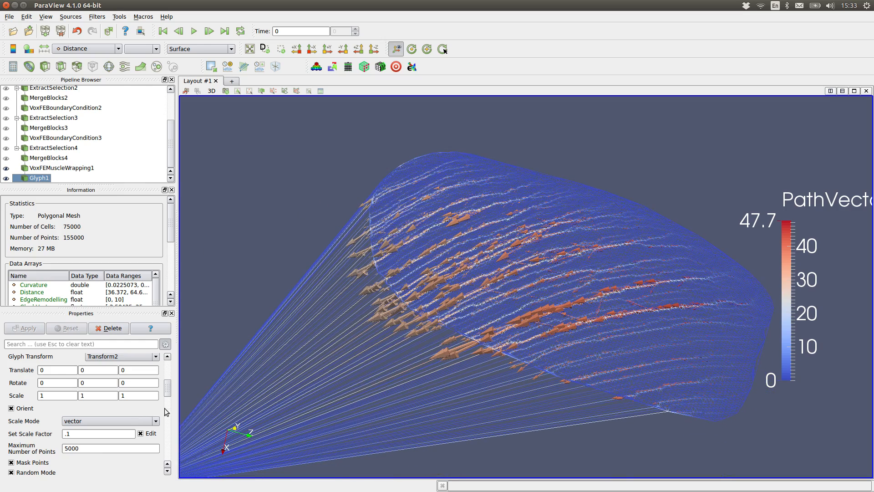
Switch the glyph vectors to Normals and apply the change.
left_click_drag(168, 391, 167, 375)
left_click(154, 378)
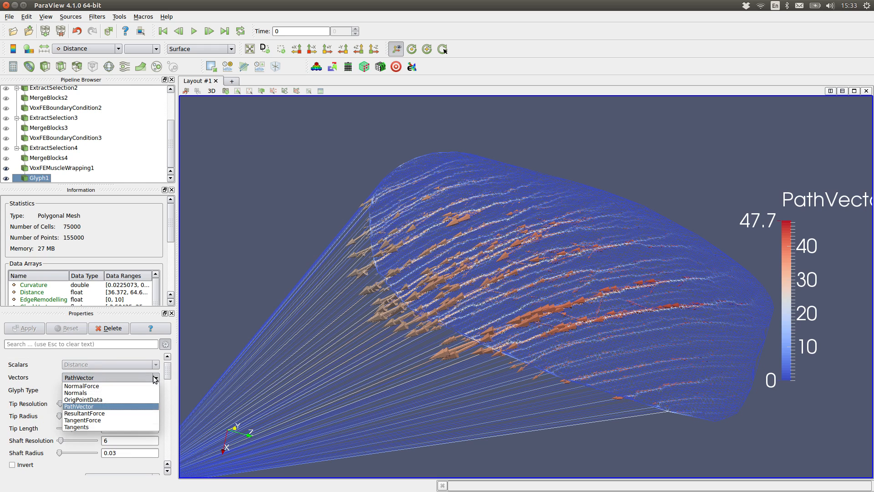
left_click(152, 392)
left_click(18, 328)
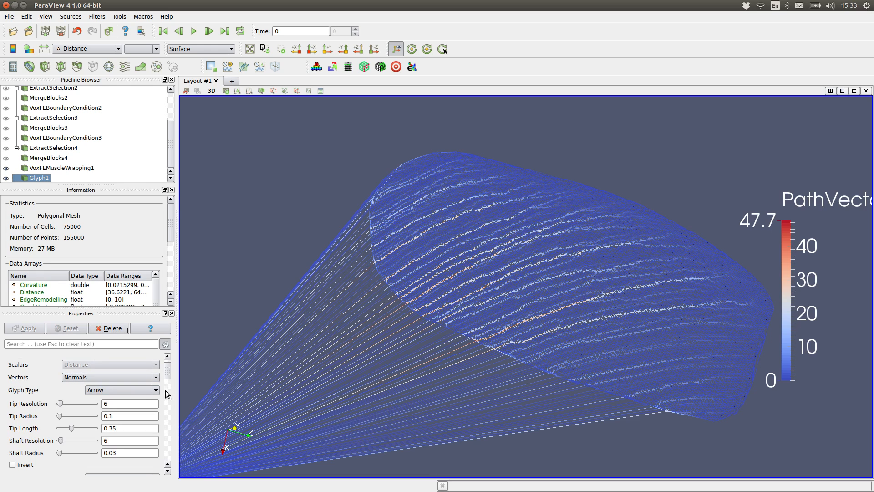
Set the glyph scale factor to 2, apply it, and inspect the surface normals from several angles.
left_click_drag(167, 375, 168, 393)
left_click(78, 413)
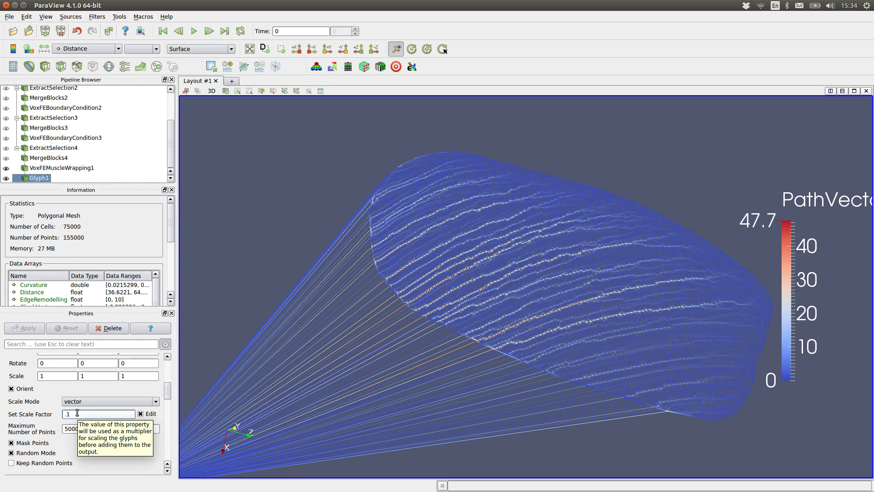
key("BackSpace")
key("BackSpace")
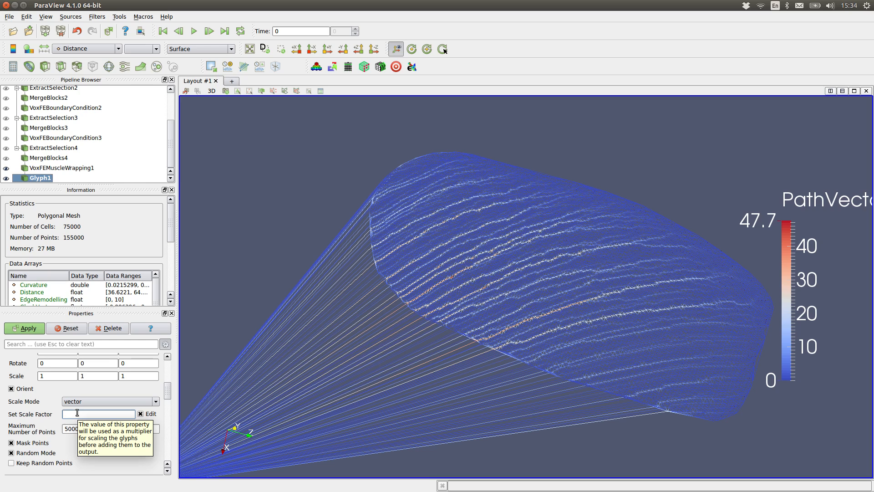
type("1")
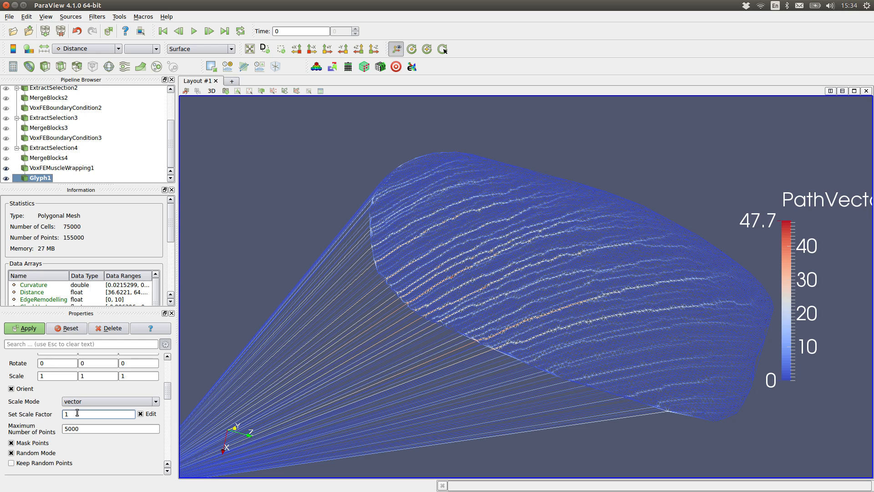
left_click(25, 328)
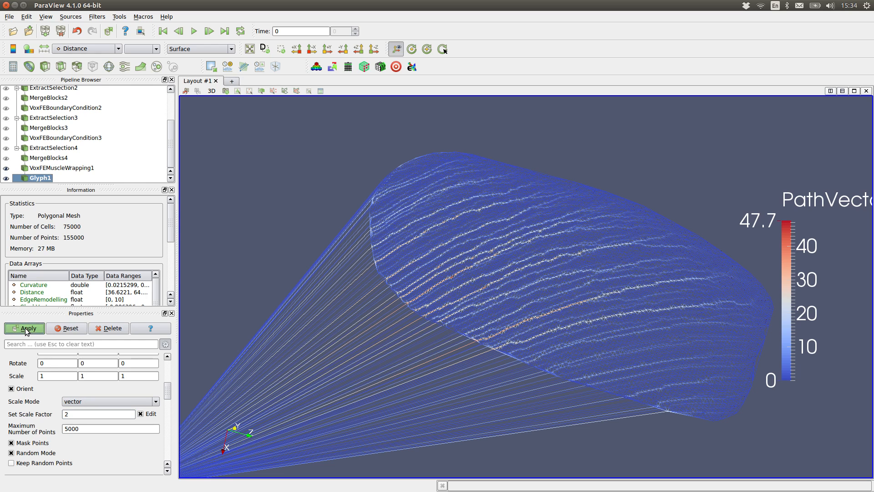
left_click_drag(510, 392, 511, 428)
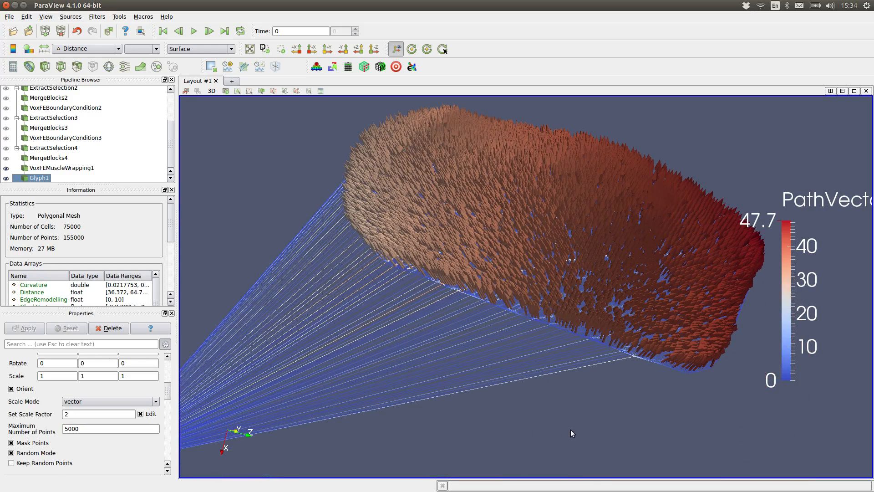
left_click_drag(593, 430, 484, 244)
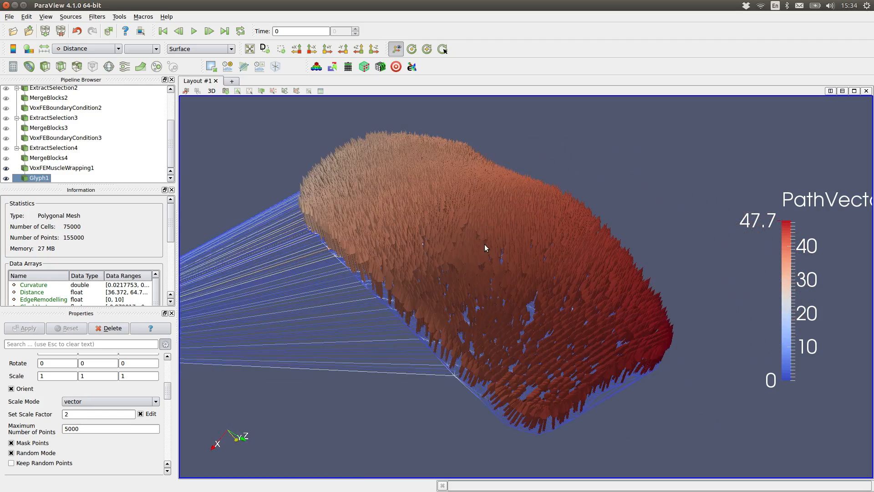
Switch the glyph vectors to Tangents, apply the change, and inspect the arrows over the patch.
left_click_drag(169, 391, 169, 368)
left_click(155, 364)
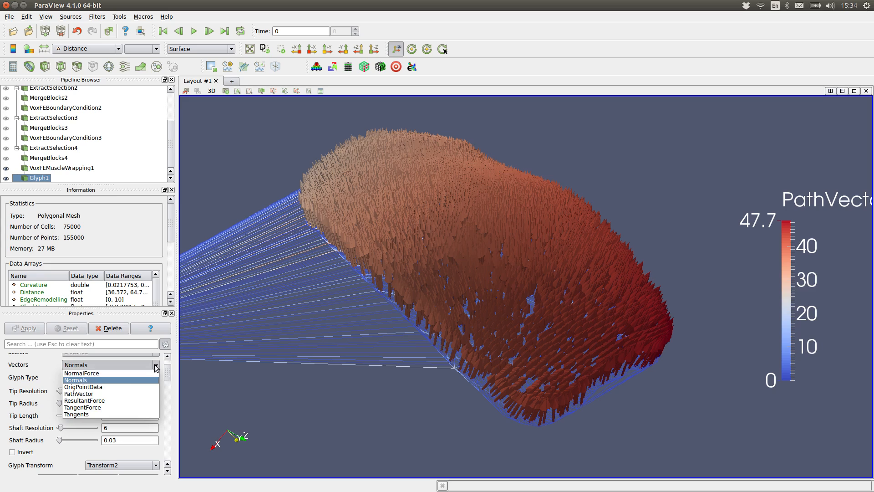
left_click(143, 414)
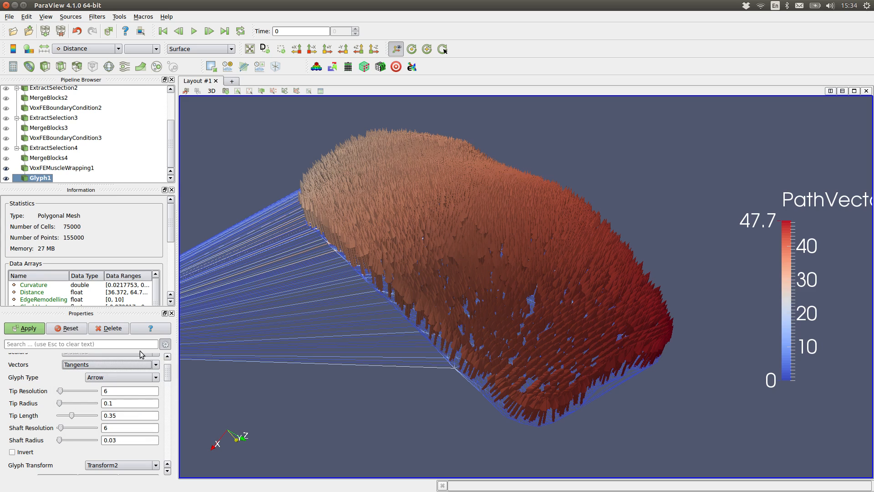
left_click(25, 328)
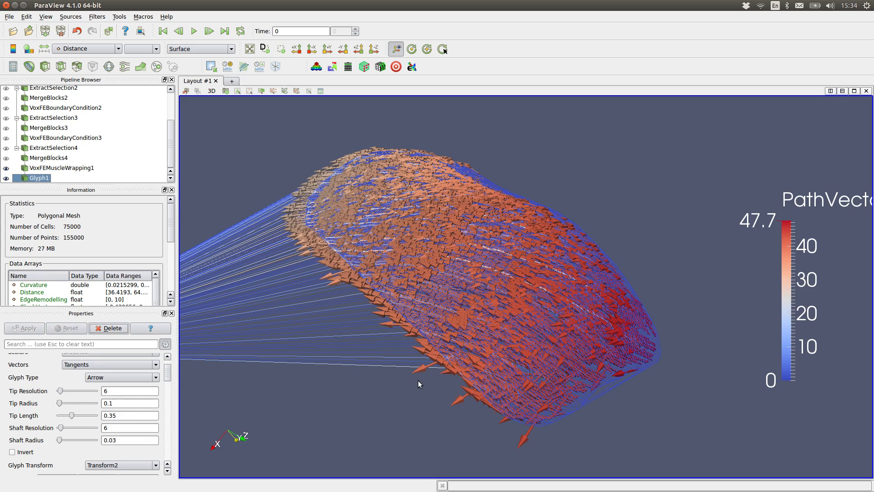
left_click_drag(418, 381, 440, 388)
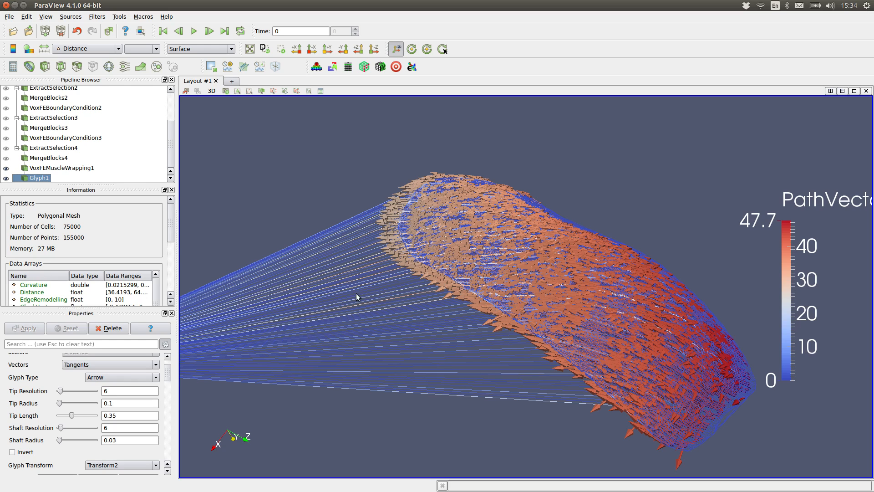
Switch the glyph vectors to ResultantForce and apply the change.
right_click_drag(279, 320, 292, 253)
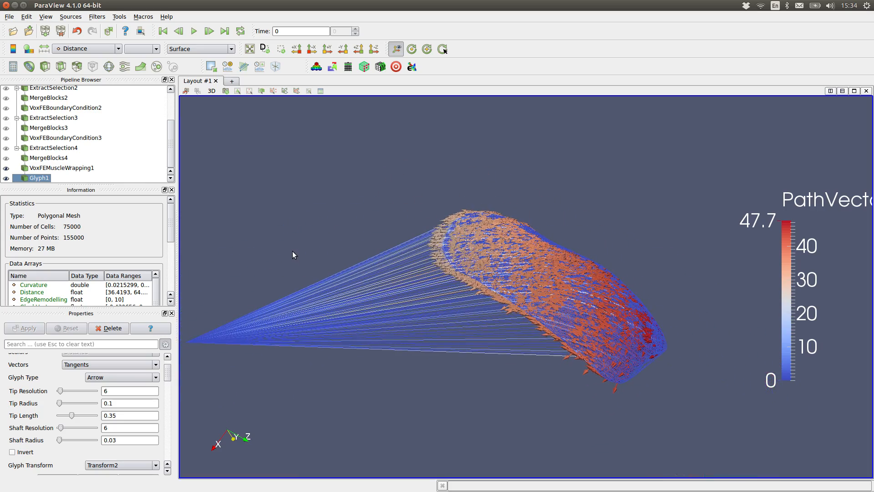
left_click_drag(418, 342, 377, 368)
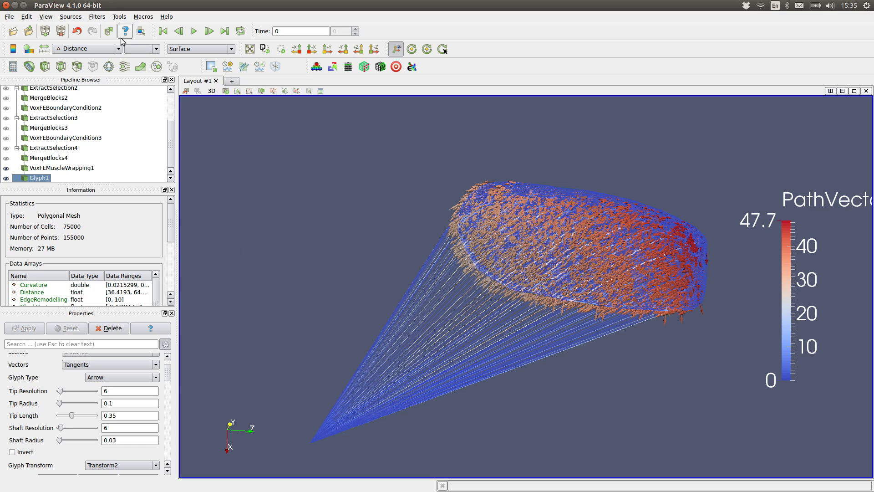
scroll(168, 369, "up", 1)
scroll(168, 369, "up", 1)
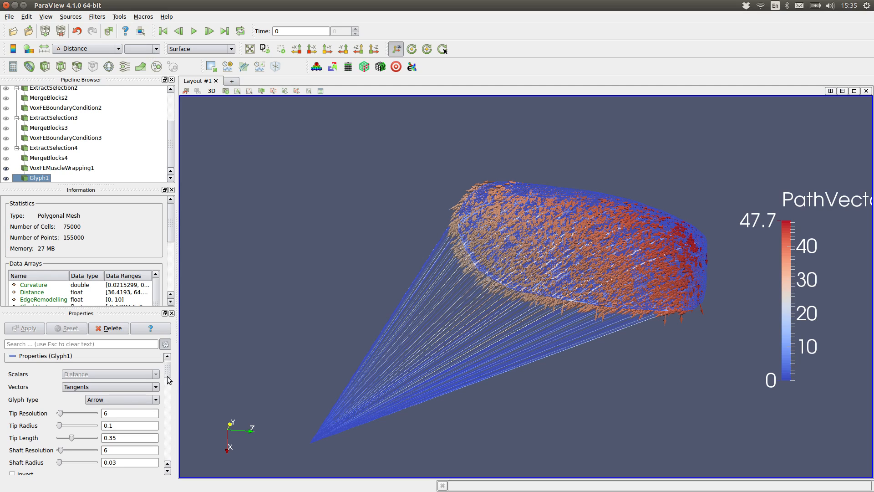
left_click(156, 386)
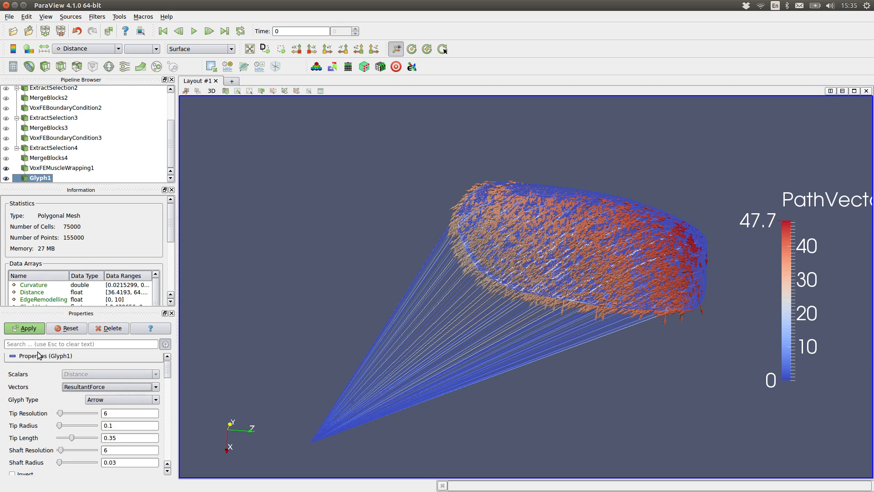
left_click(31, 330)
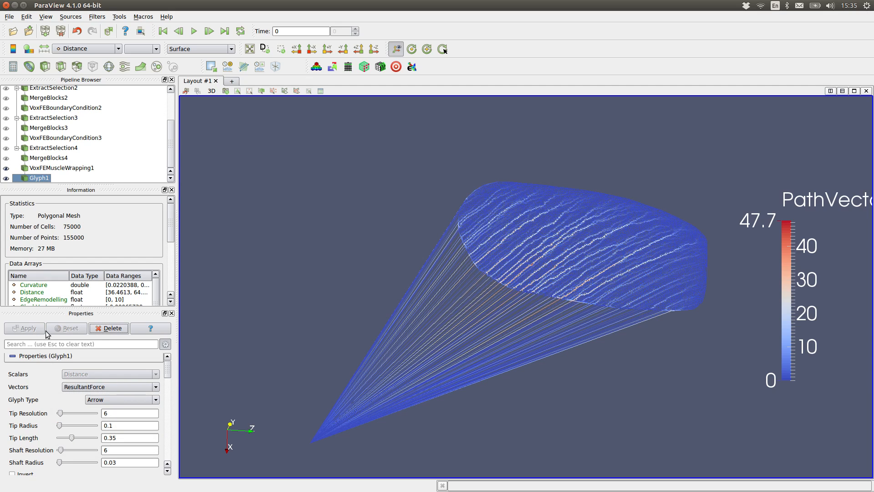
left_click_drag(659, 439, 631, 455)
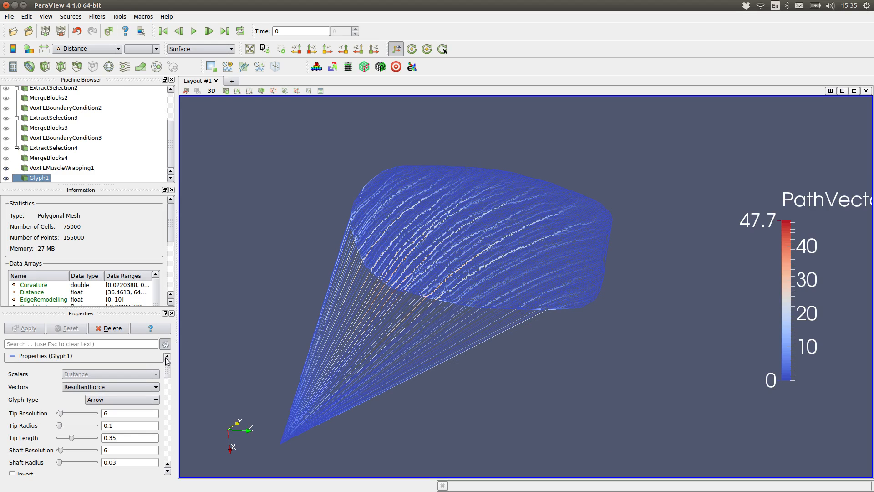
Set the glyph scale factor to 100 and apply it, followed by raising it to 1000 and applying again.
left_click_drag(168, 371, 168, 390)
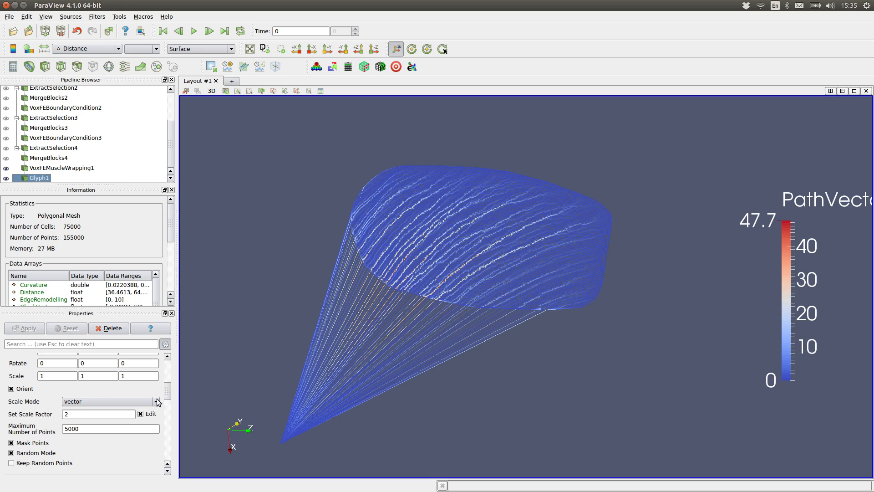
left_click(99, 414)
key("BackSpace")
type("100")
left_click(39, 328)
left_click(86, 415)
type("0")
left_click(26, 330)
Examine the direction and size of the ResultantForce arrows along the muscle wrapping from several angles.
left_click_drag(517, 395, 458, 312)
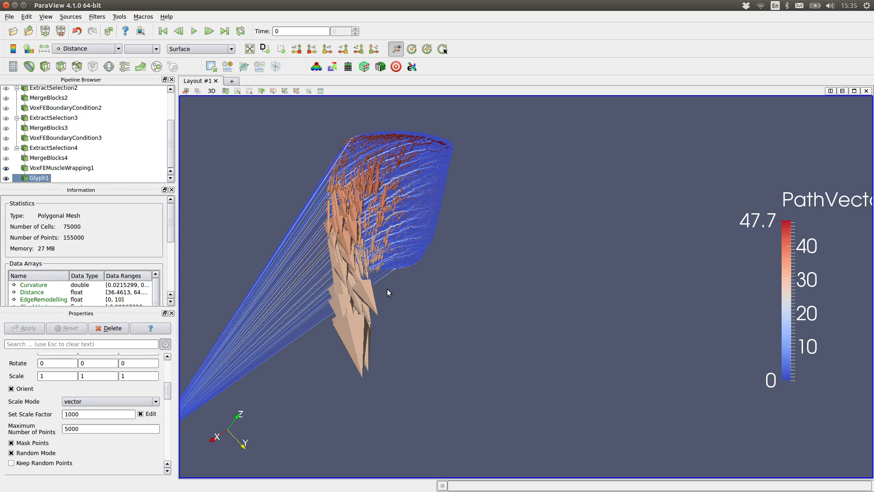
left_click_drag(386, 288, 474, 363)
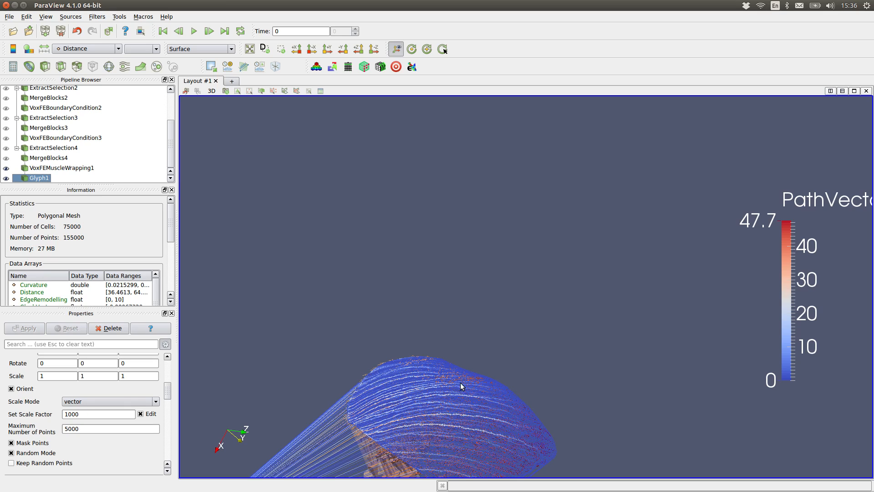
left_click_drag(389, 403, 432, 351)
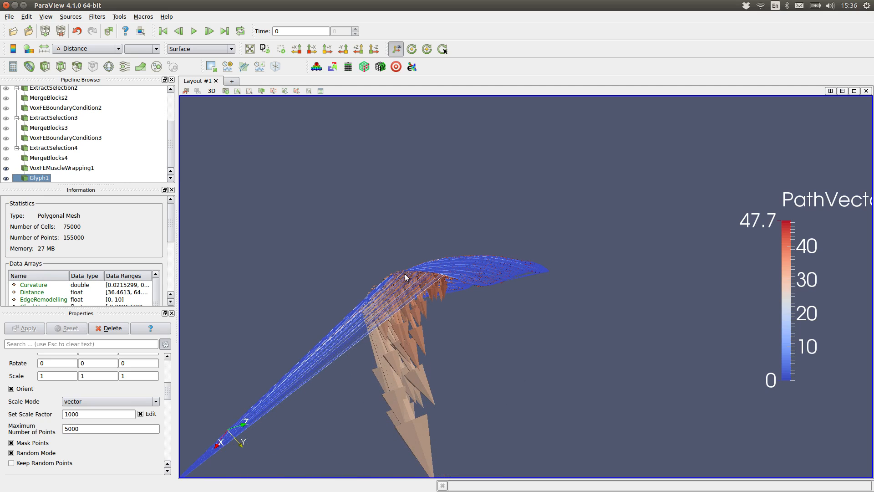
left_click_drag(443, 389, 567, 437)
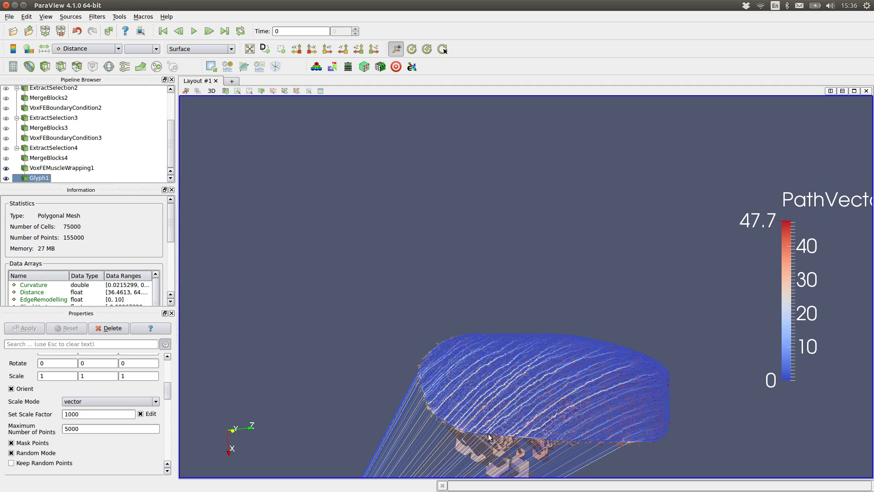
left_click_drag(461, 438, 400, 337)
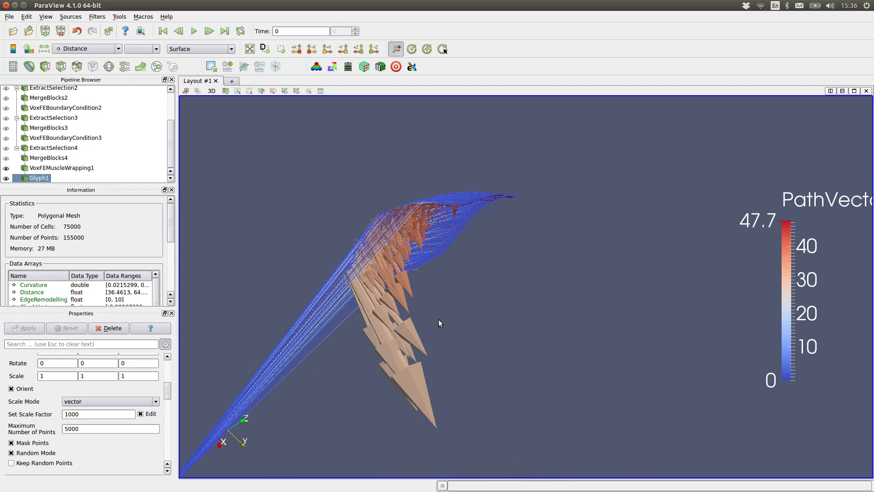
left_click_drag(517, 326, 444, 317)
left_click_drag(367, 315, 443, 354)
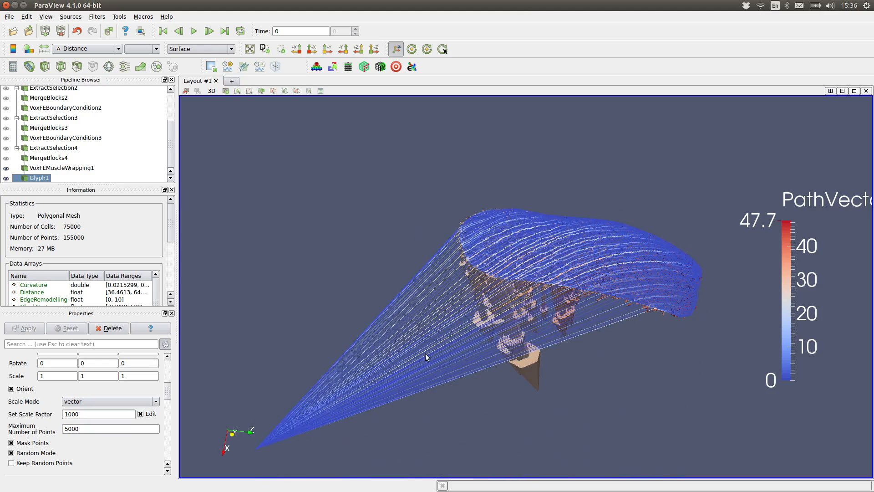
left_click_drag(408, 401, 465, 439)
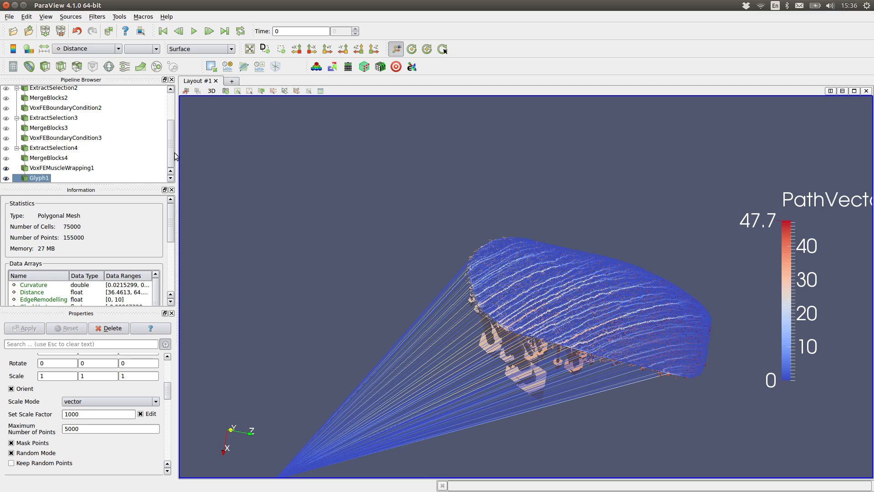
Show the fox.voxfe_v2.script skull model together with the muscle wrapping and bring the whole skull into view.
left_click_drag(170, 135, 163, 101)
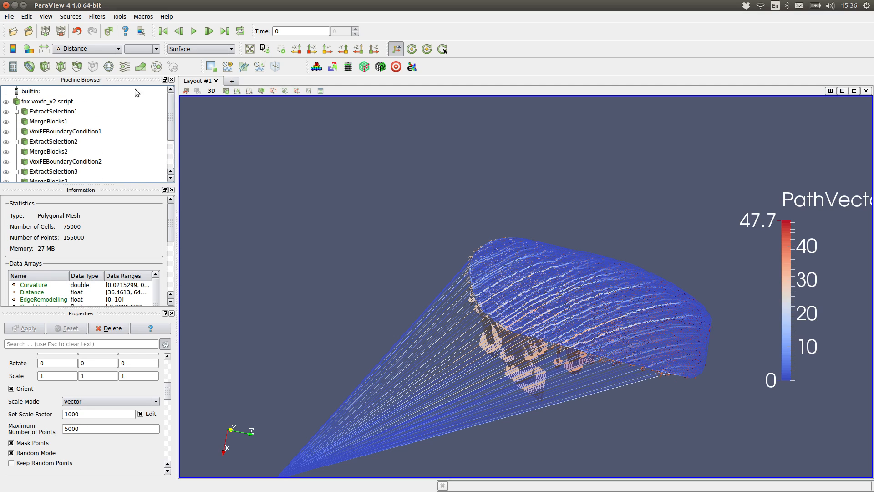
left_click(6, 102)
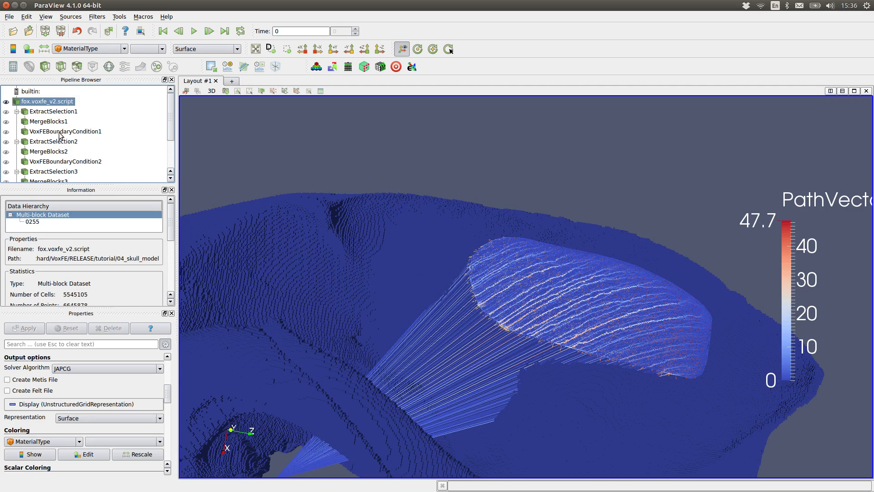
right_click_drag(354, 180, 358, 144)
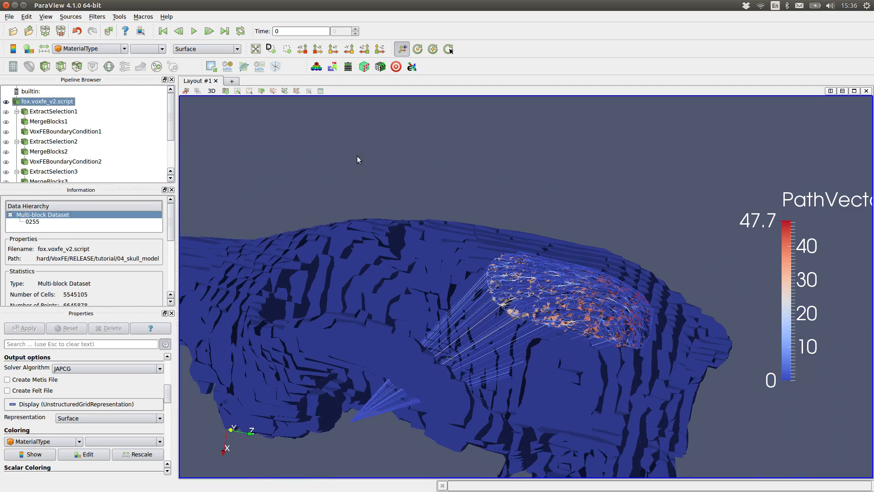
scroll(343, 220, "down", 2)
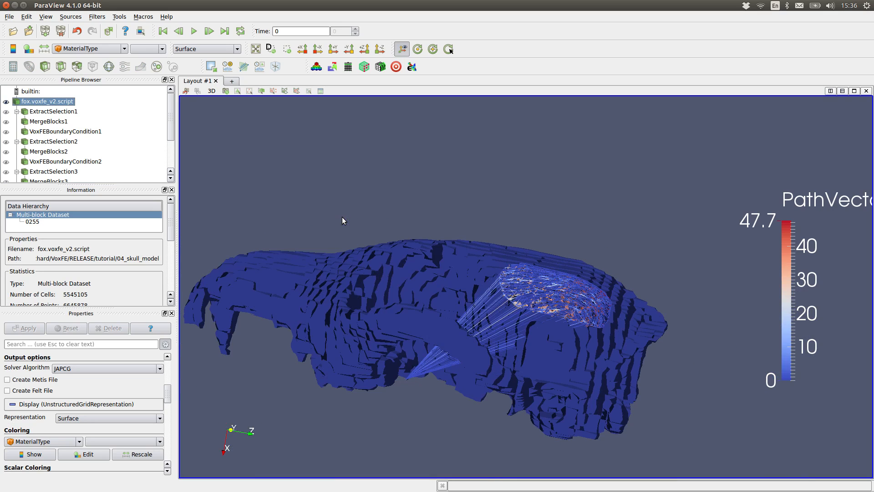
Show VoxFEBoundaryCondition1, VoxFEBoundaryCondition2 and VoxFEBoundaryCondition3 on the skull and inspect where they sit on the model.
left_click(10, 132)
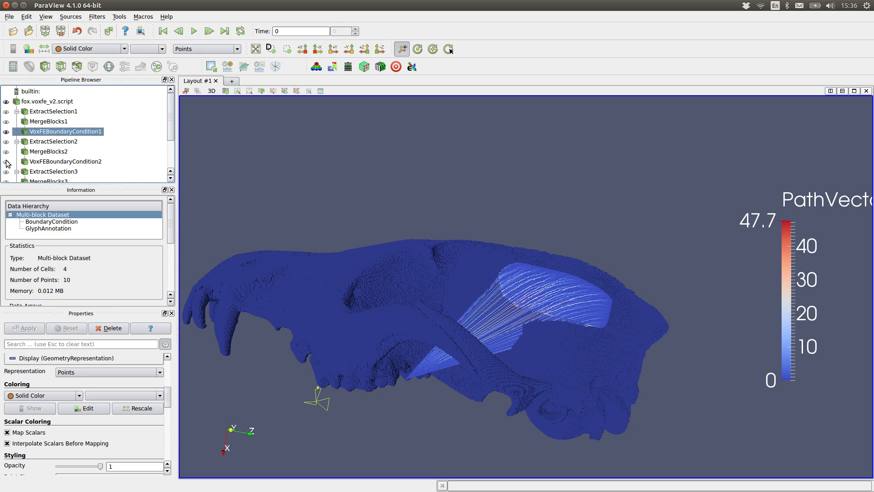
left_click(64, 161)
scroll(104, 156, "down", 2)
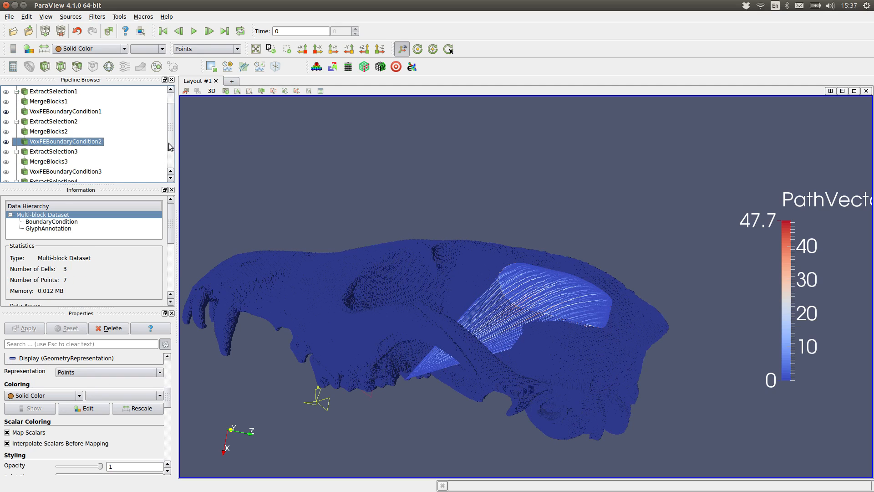
left_click(12, 156)
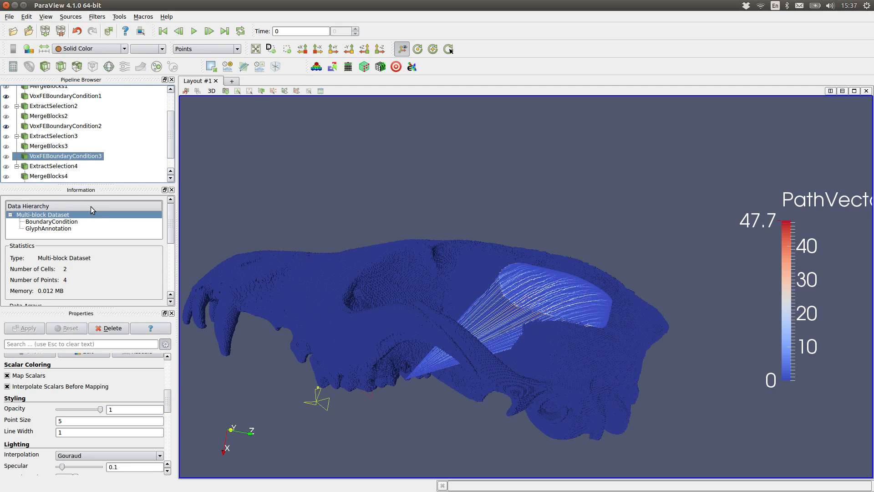
scroll(148, 146, "down", 1)
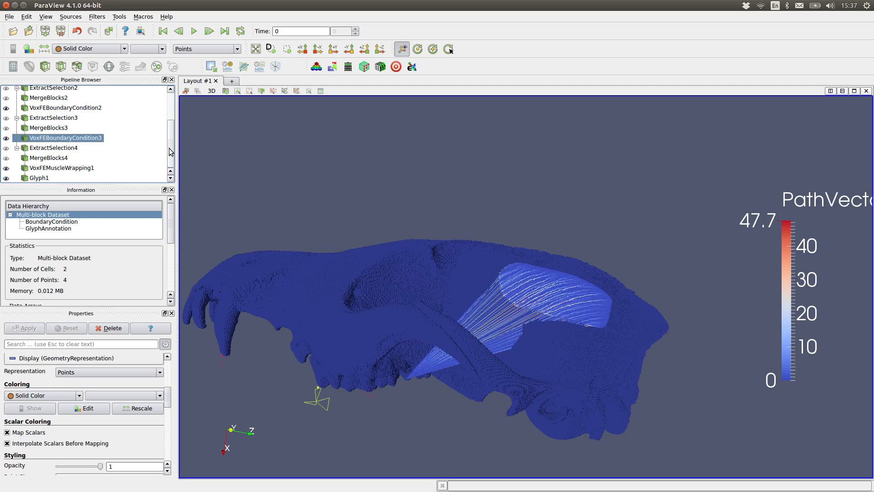
left_click_drag(374, 210, 363, 253)
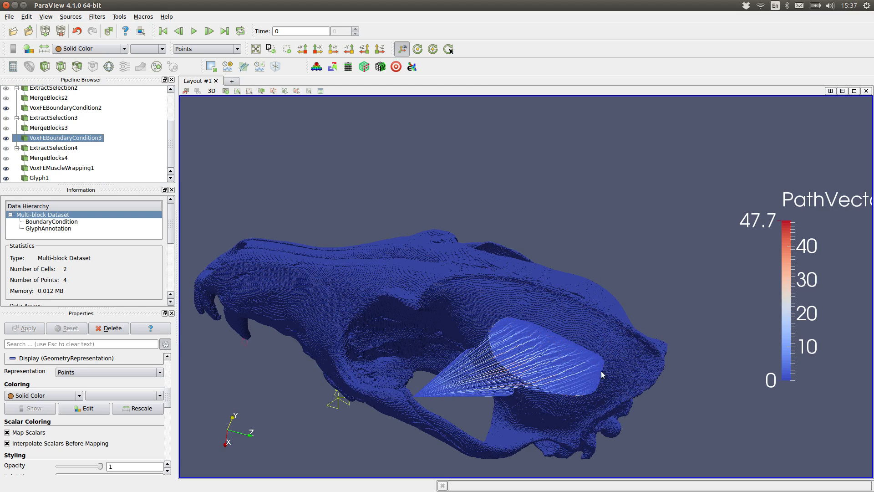
left_click_drag(370, 449, 521, 430)
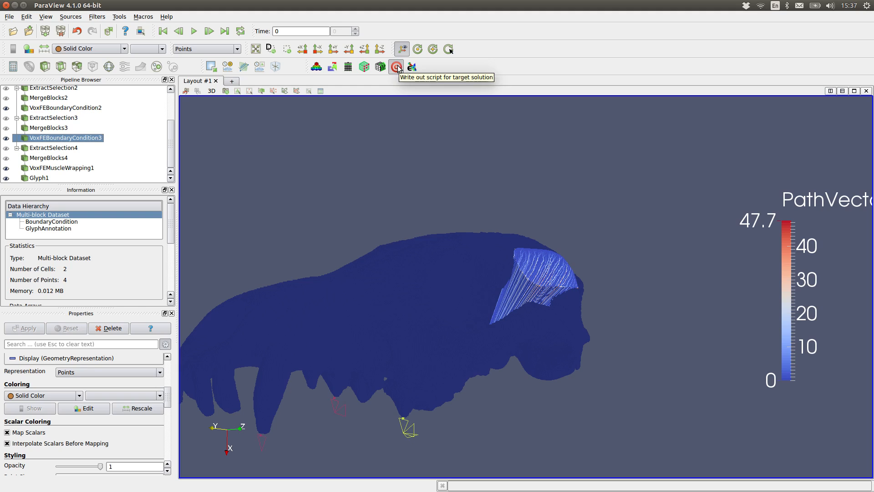
Start writing out the target solution script with fox.voxfe_v2.script as input model and VoxFEBoundaryCondition1, 2 and 3 as boundary conditions.
left_click(396, 67)
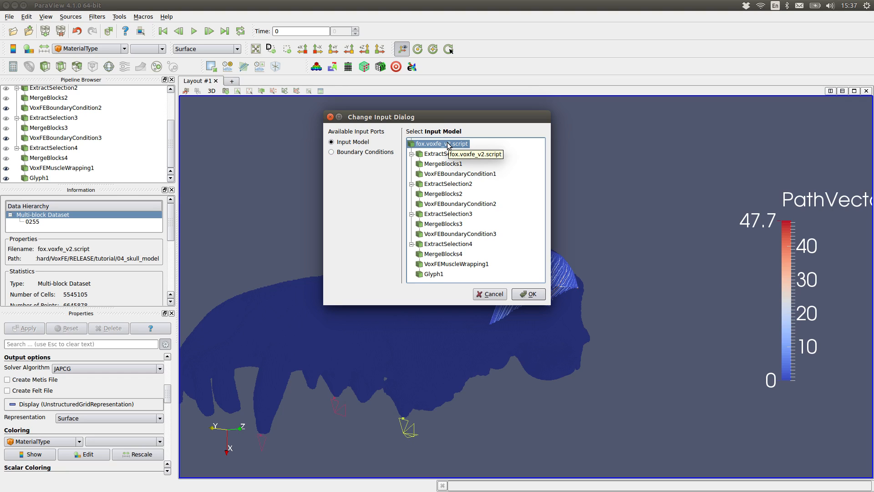
left_click(337, 153)
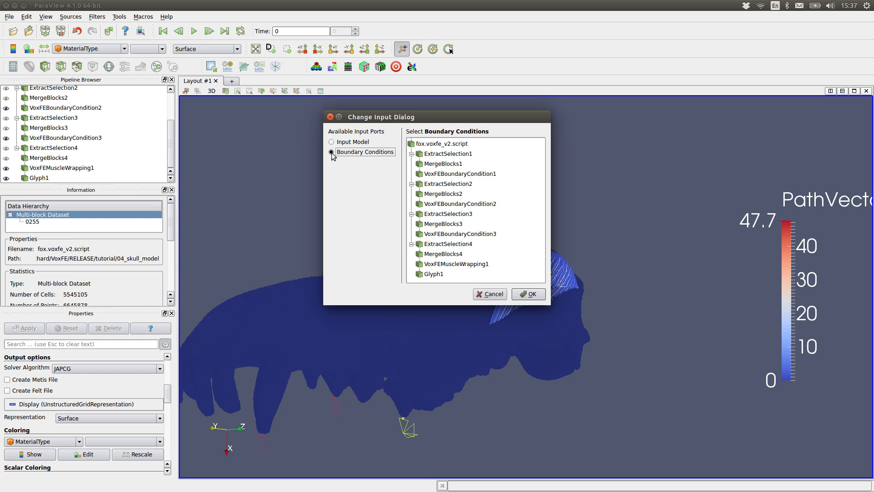
left_click(460, 175)
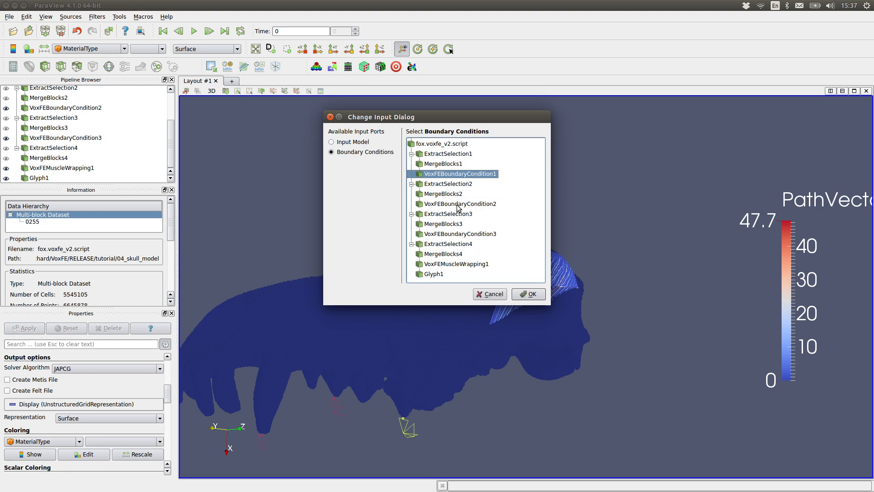
left_click(458, 204, "ctrl")
left_click(452, 234, "ctrl")
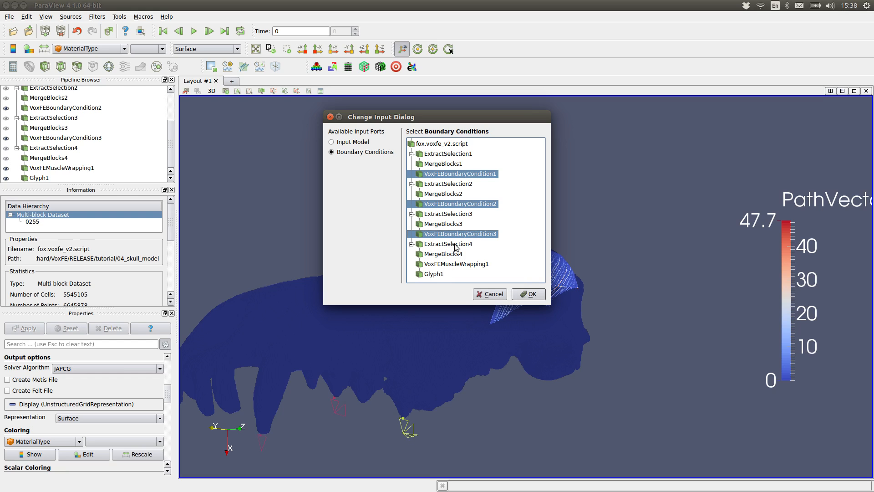
left_click(355, 143)
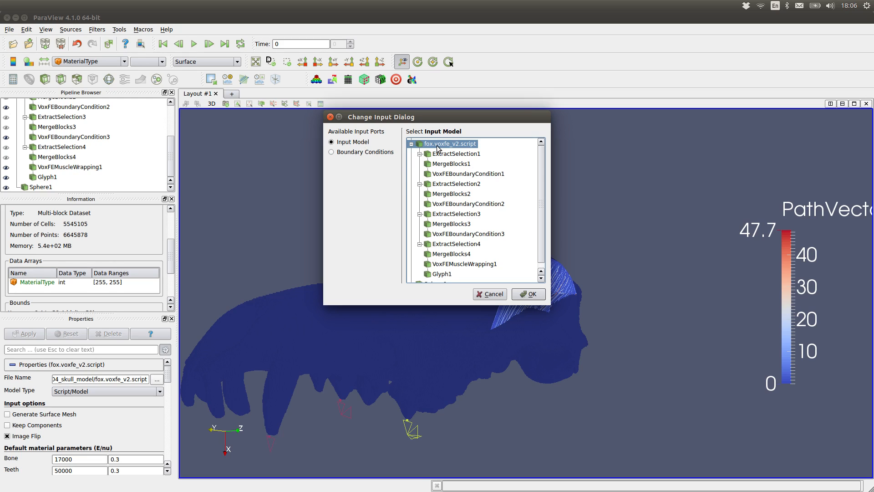
Assign VoxFEBoundaryCondition1, VoxFEBoundaryCondition2, VoxFEBoundaryCondition3 and VoxFEMuscleWrapping1 as the boundary conditions of the output script.
left_click(364, 153)
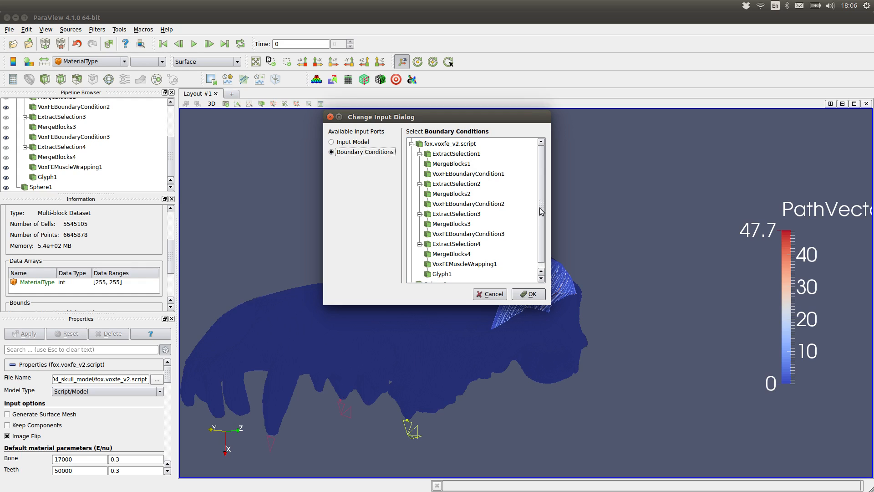
left_click_drag(541, 210, 541, 218)
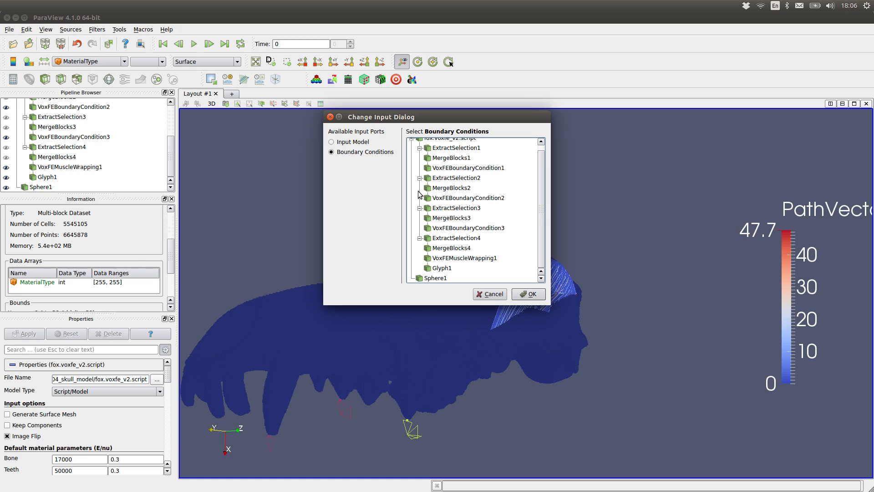
left_click(464, 167)
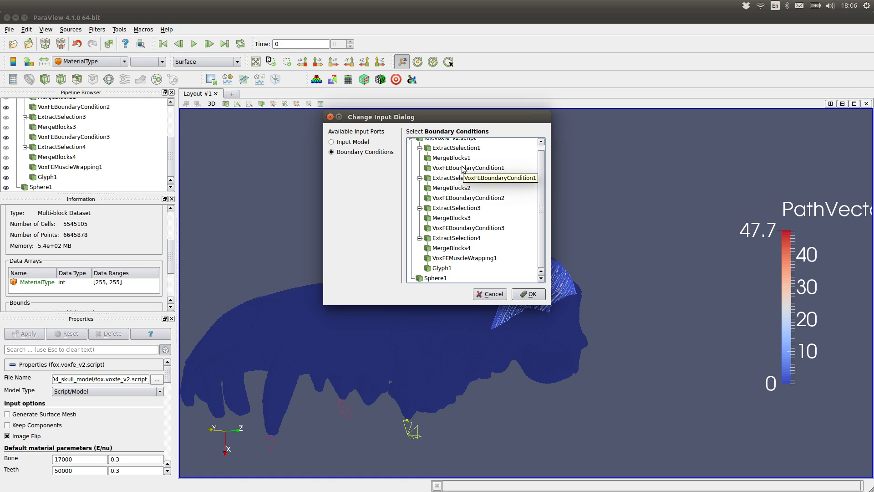
left_click(460, 199, "ctrl")
left_click(457, 227, "ctrl")
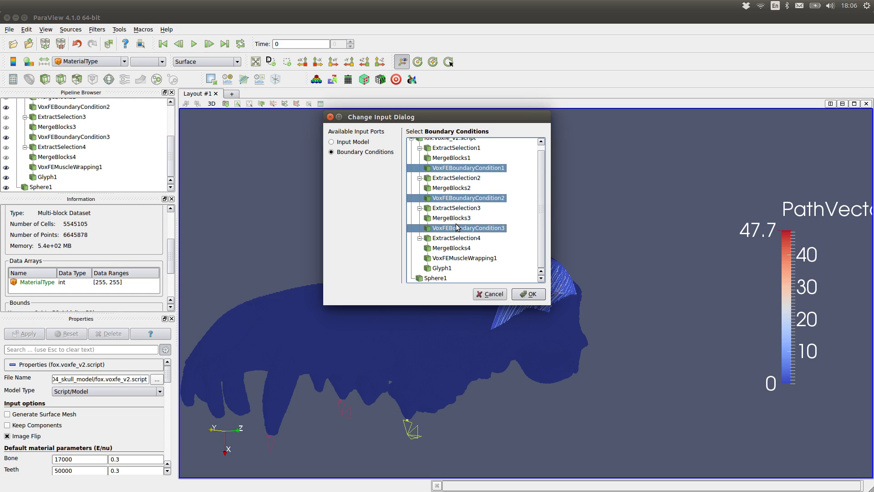
left_click(449, 259, "ctrl")
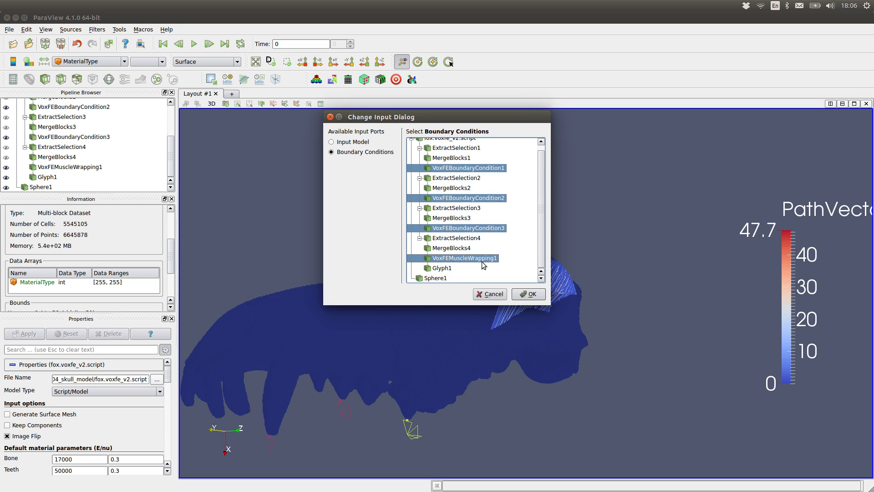
Check the input model and boundary condition selections, then accept them and apply the VoxFE output script.
left_click(366, 142)
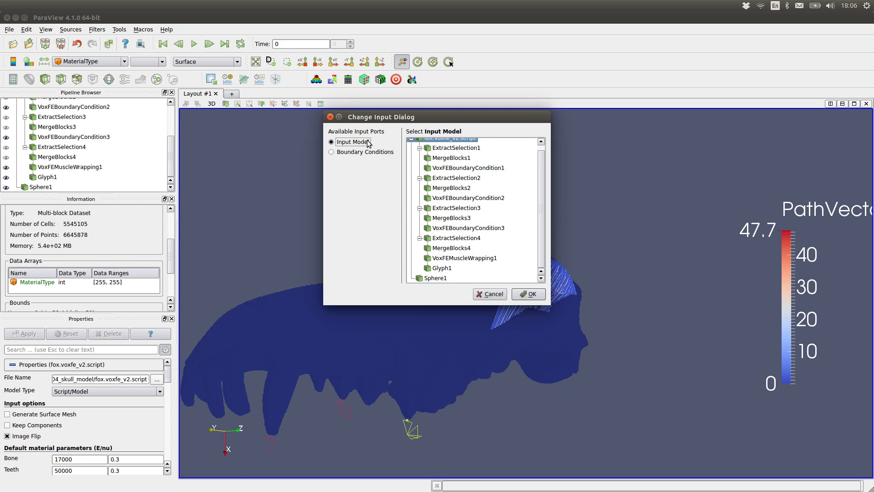
left_click_drag(540, 176, 540, 164)
left_click(363, 153)
scroll(541, 198, "down", 2)
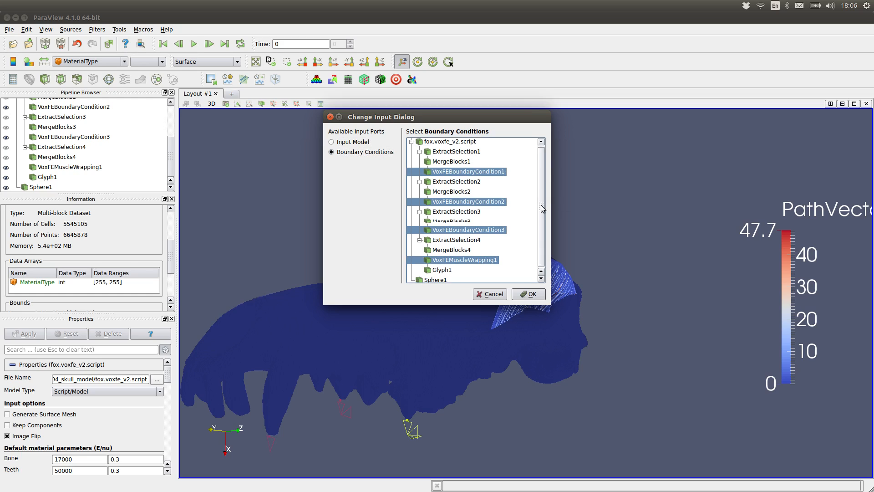
left_click_drag(543, 254, 542, 229)
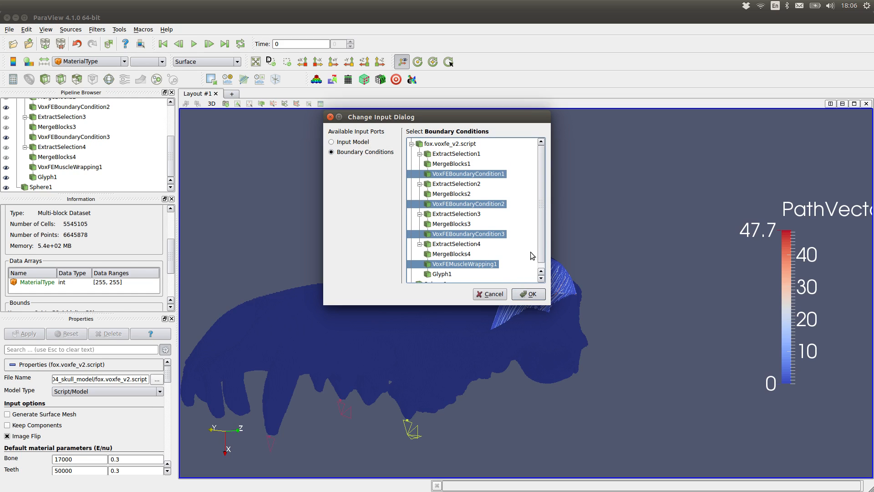
left_click(531, 295)
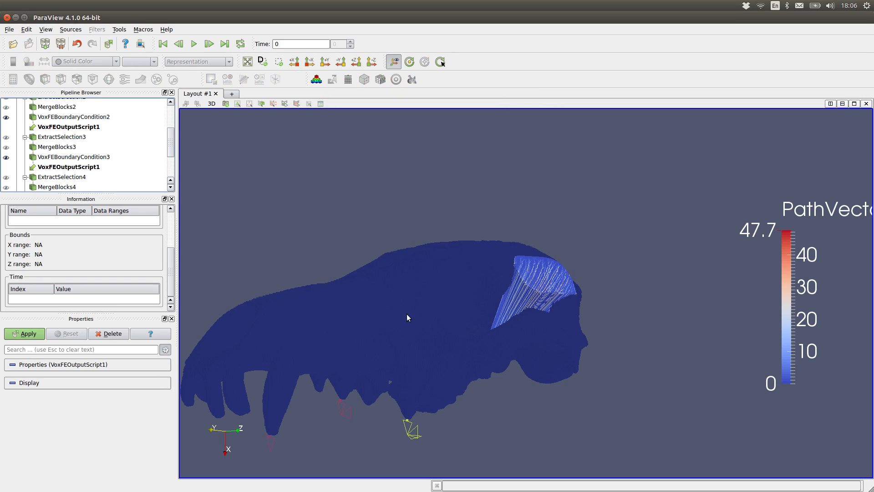
left_click(27, 335)
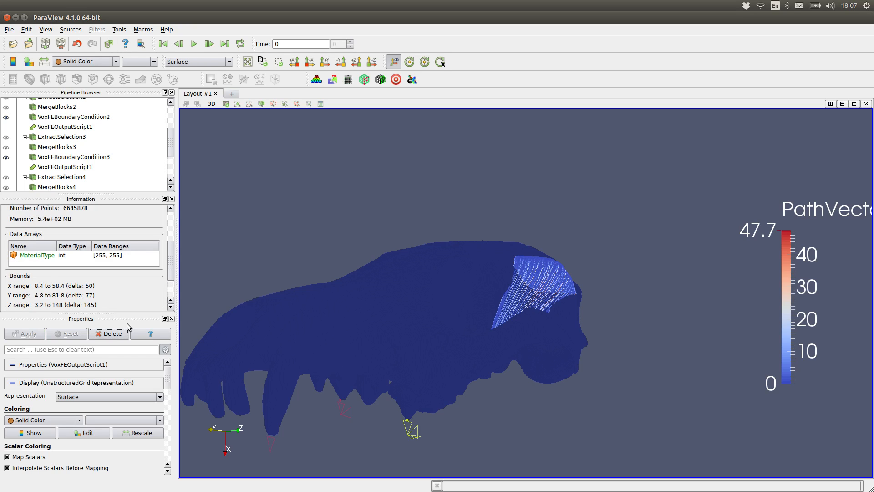
Switch to the file manager and open constraints.txt from the tutorial's 04_skull_model folder in gedit.
left_click(16, 17)
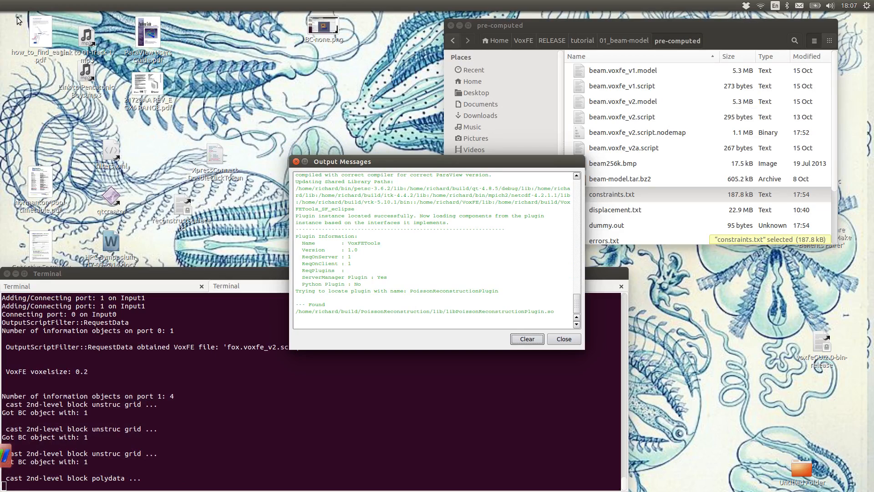
left_click(610, 40)
left_click(584, 40)
double_click(598, 118)
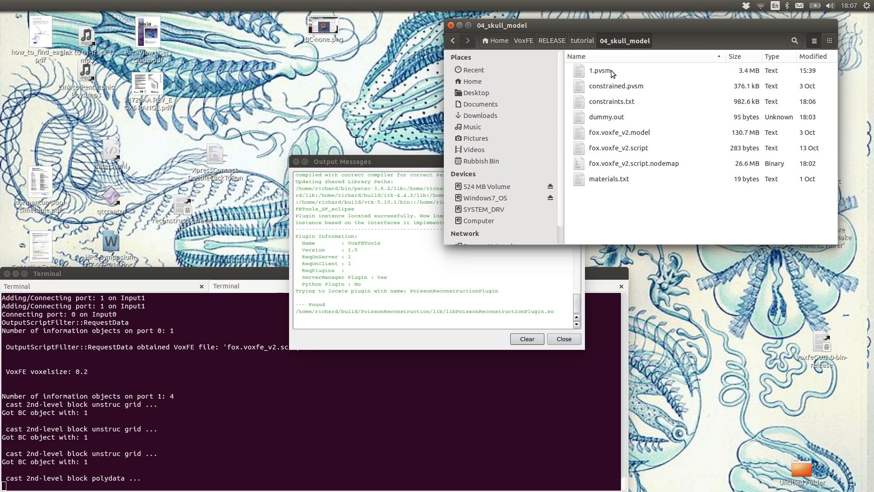
right_click(619, 101)
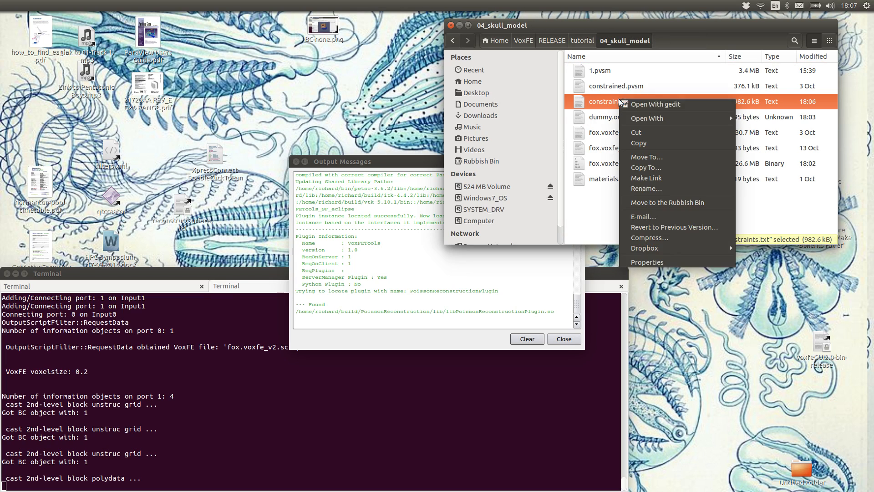
left_click(626, 105)
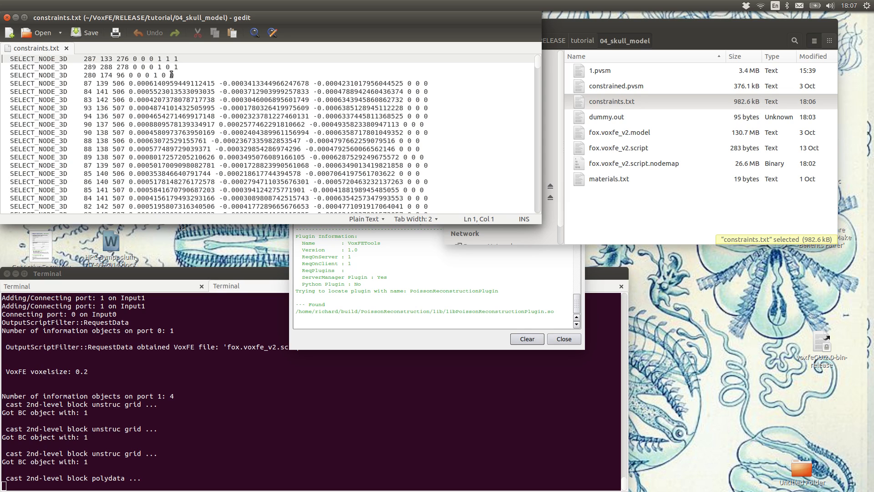
Close constraints.txt after viewing its SELECT_NODE_3D entries and switch back to ParaView.
mouse_move(538, 63)
left_mouse_down()
mouse_move(538, 209)
mouse_move(539, 58)
left_mouse_up()
left_click(6, 18)
mouse_move(0, 448)
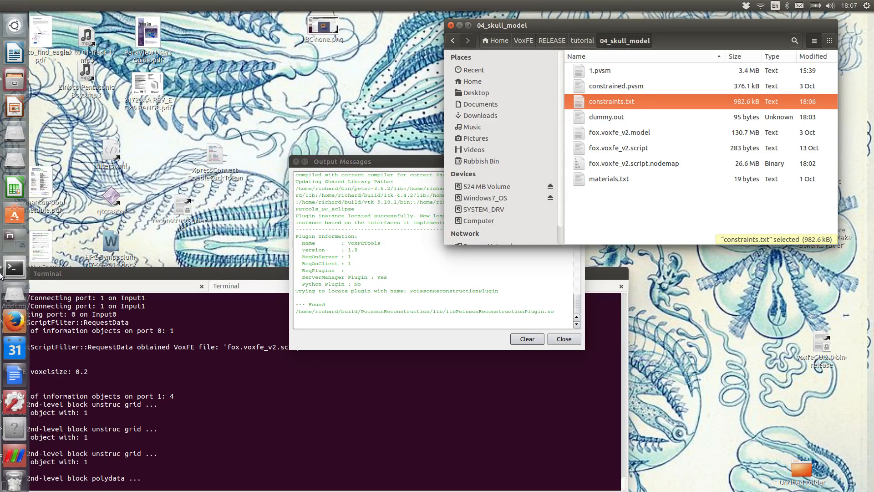
left_click(10, 458)
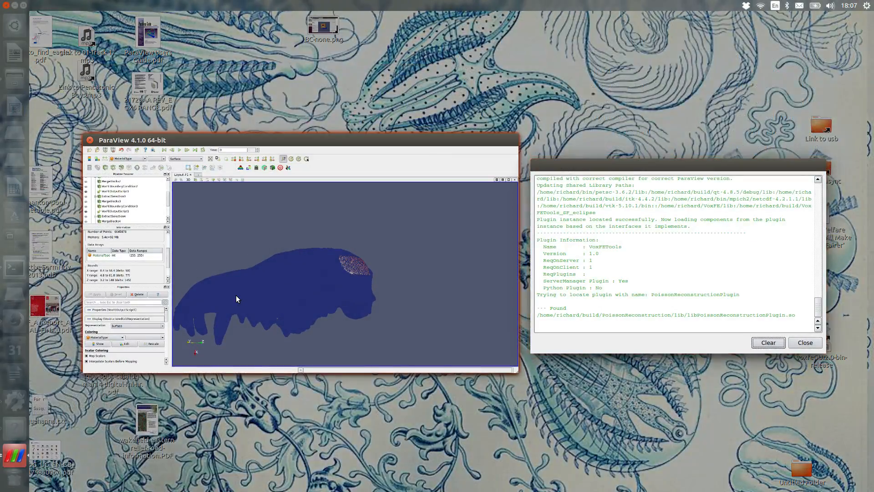